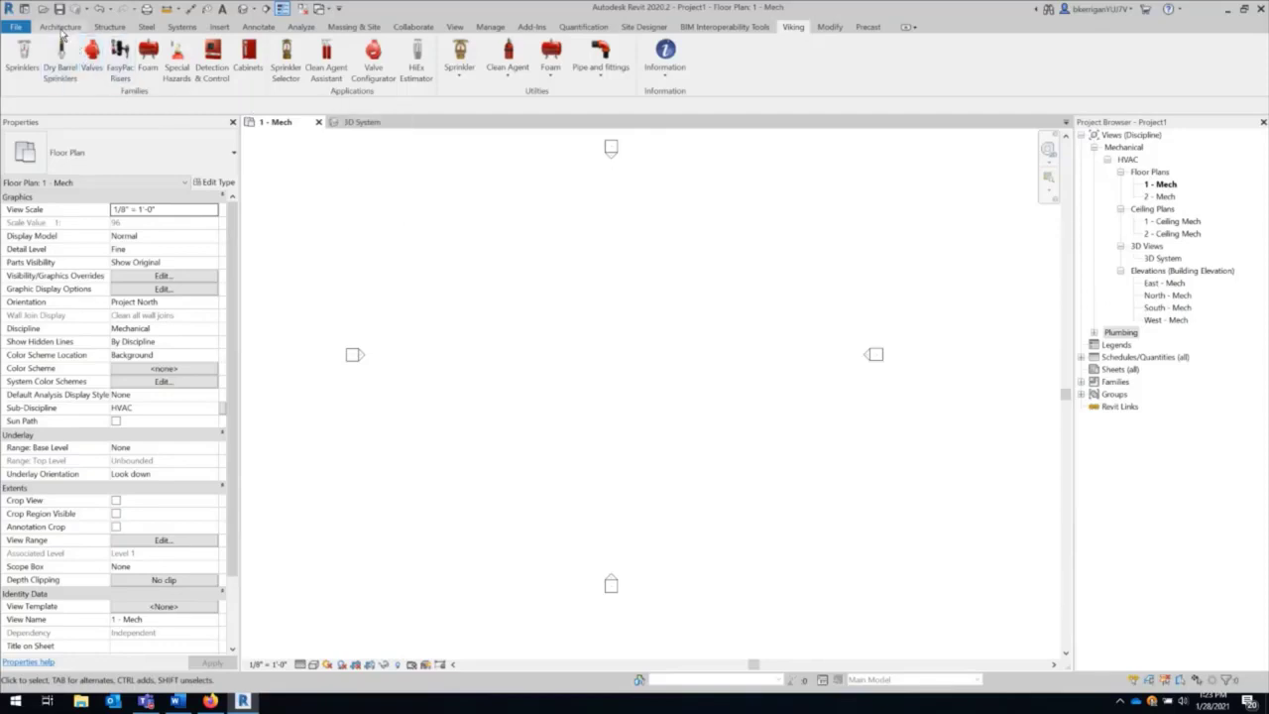
{"action": "left_click", "coordinate": [61, 27]}
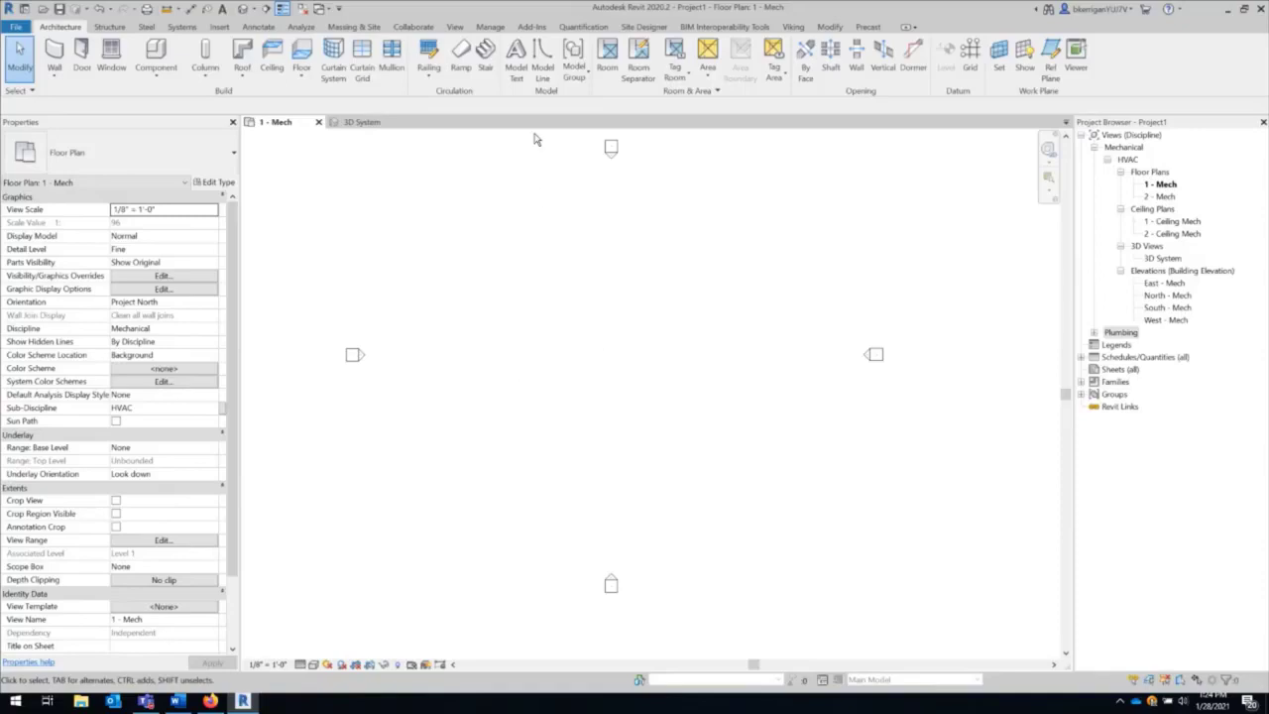
{"action": "left_click", "coordinate": [494, 28]}
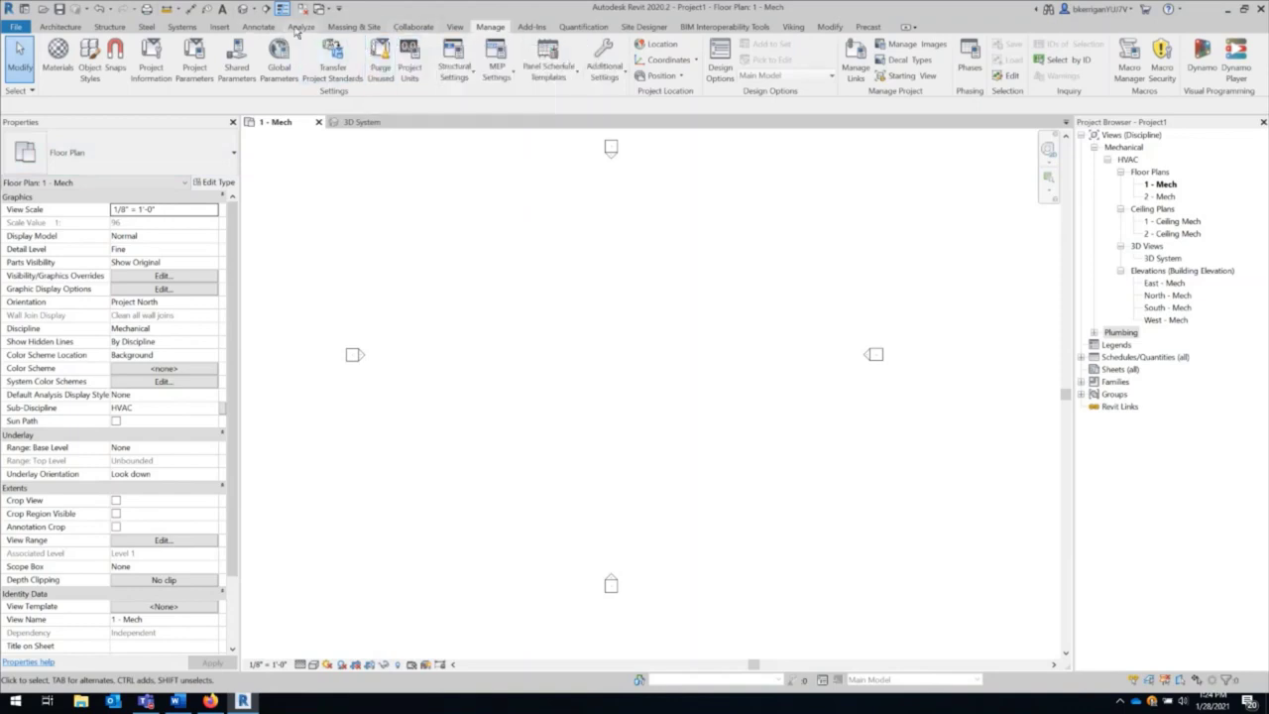
{"action": "left_click", "coordinate": [220, 28]}
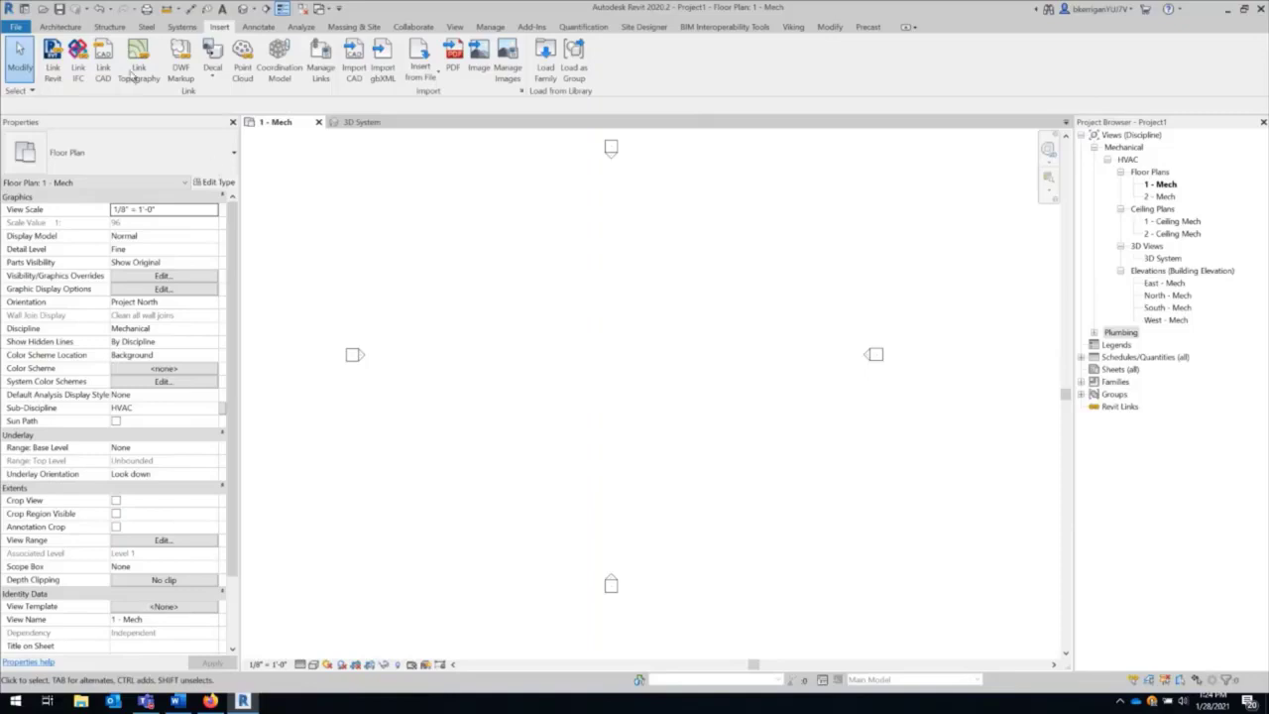
Begin the room with 9' high Generic - 8" walls, drawing the first segment 30' straight down in the 1 - Mech plan.
{"action": "left_click", "coordinate": [59, 27]}
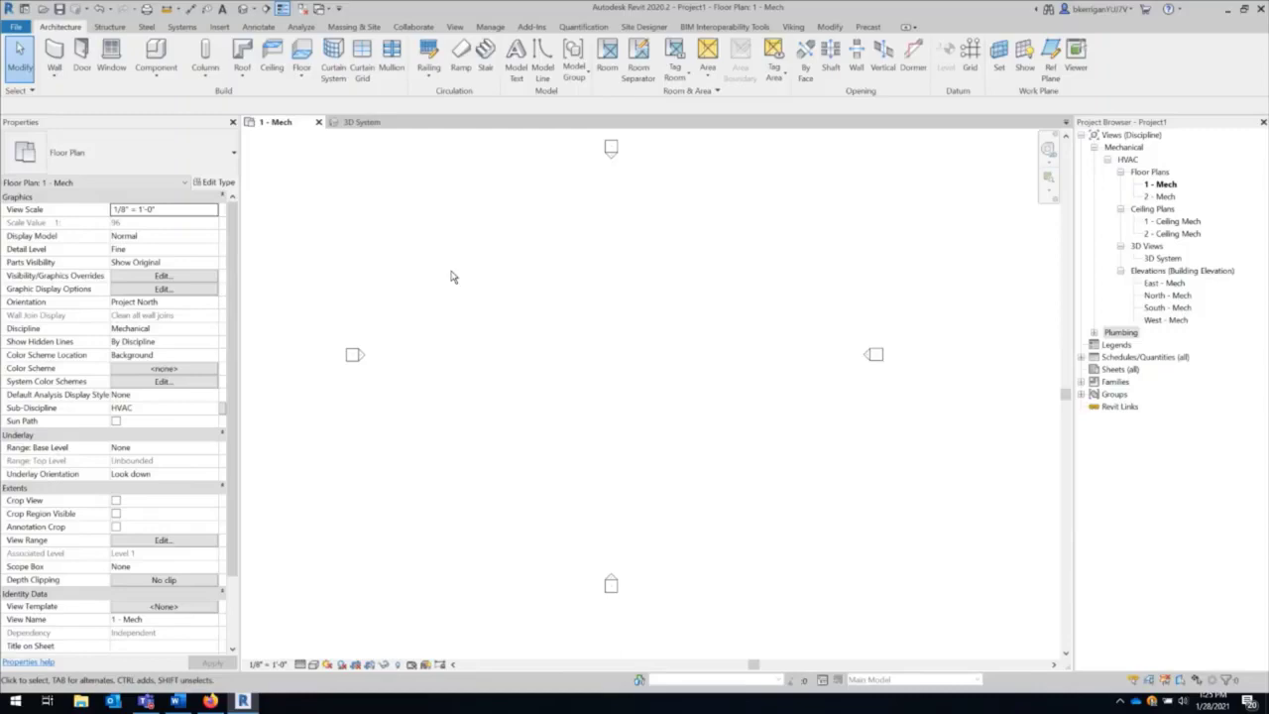
{"action": "left_click", "coordinate": [54, 58]}
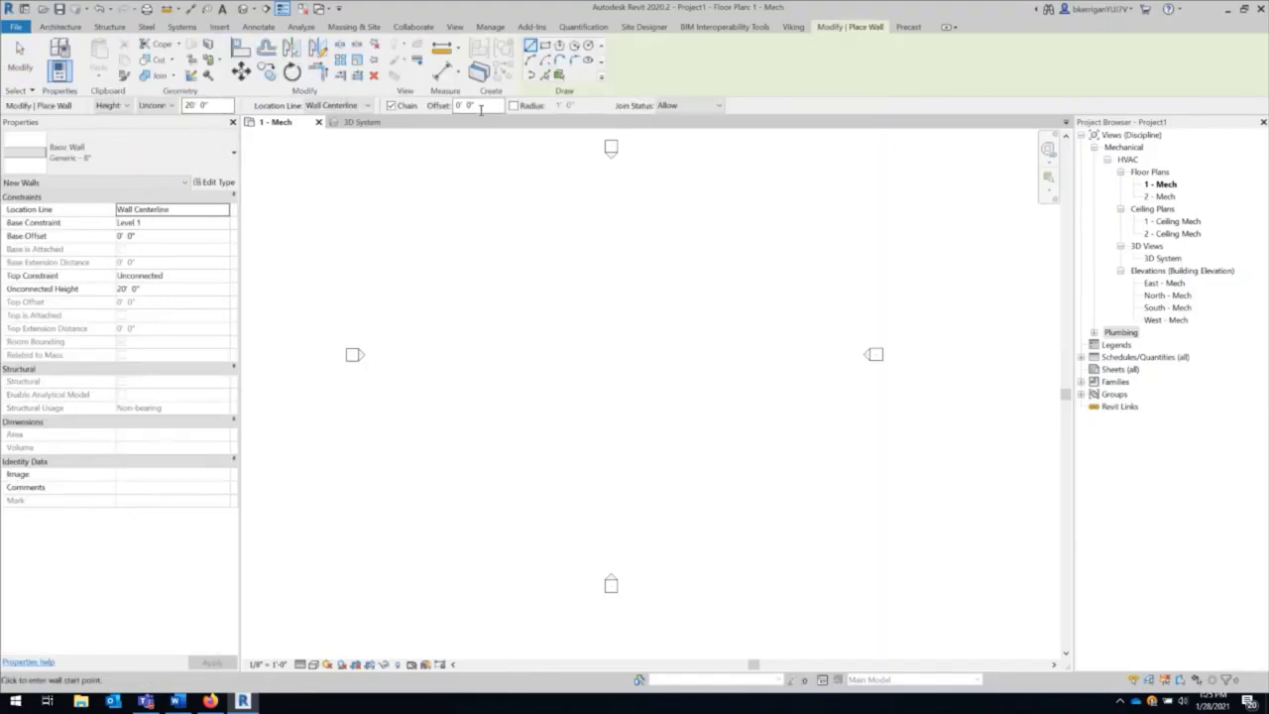
{"action": "left_click", "coordinate": [222, 106]}
{"action": "type", "text": "9"}
{"action": "key", "text": "Return"}
{"action": "left_click", "coordinate": [529, 267]}
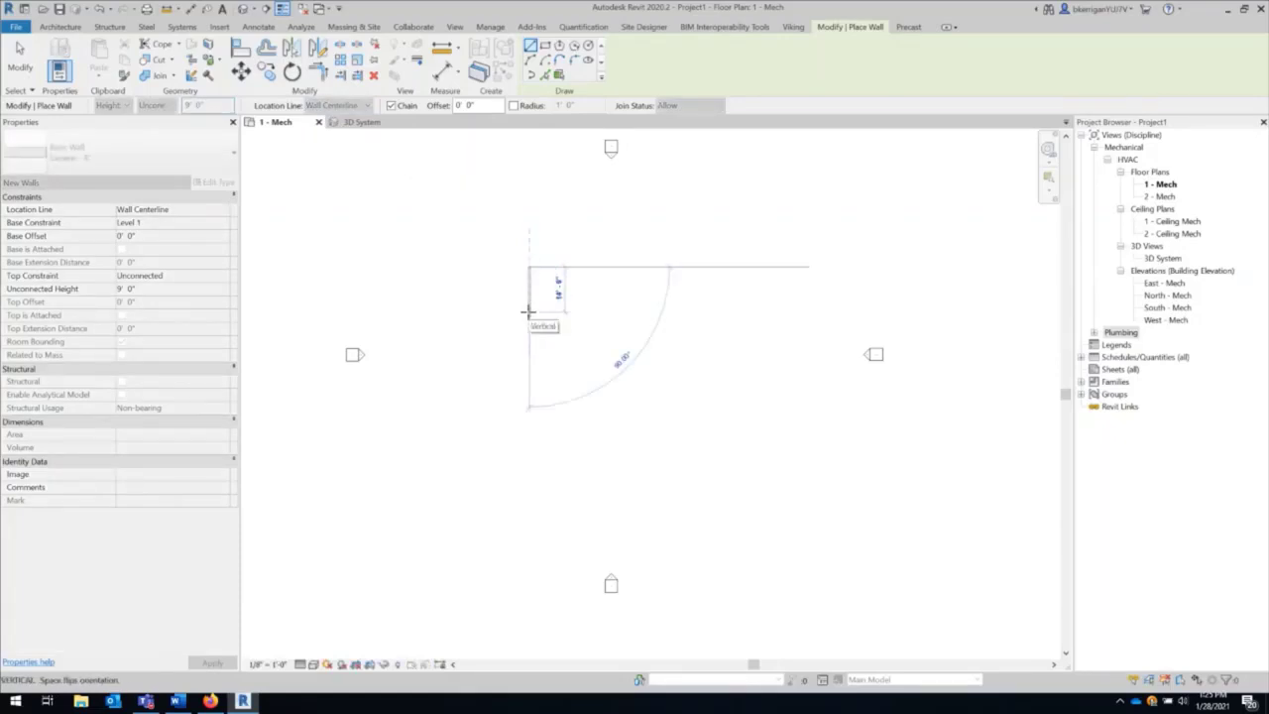
{"action": "type", "text": "30"}
{"action": "key", "text": "Return"}
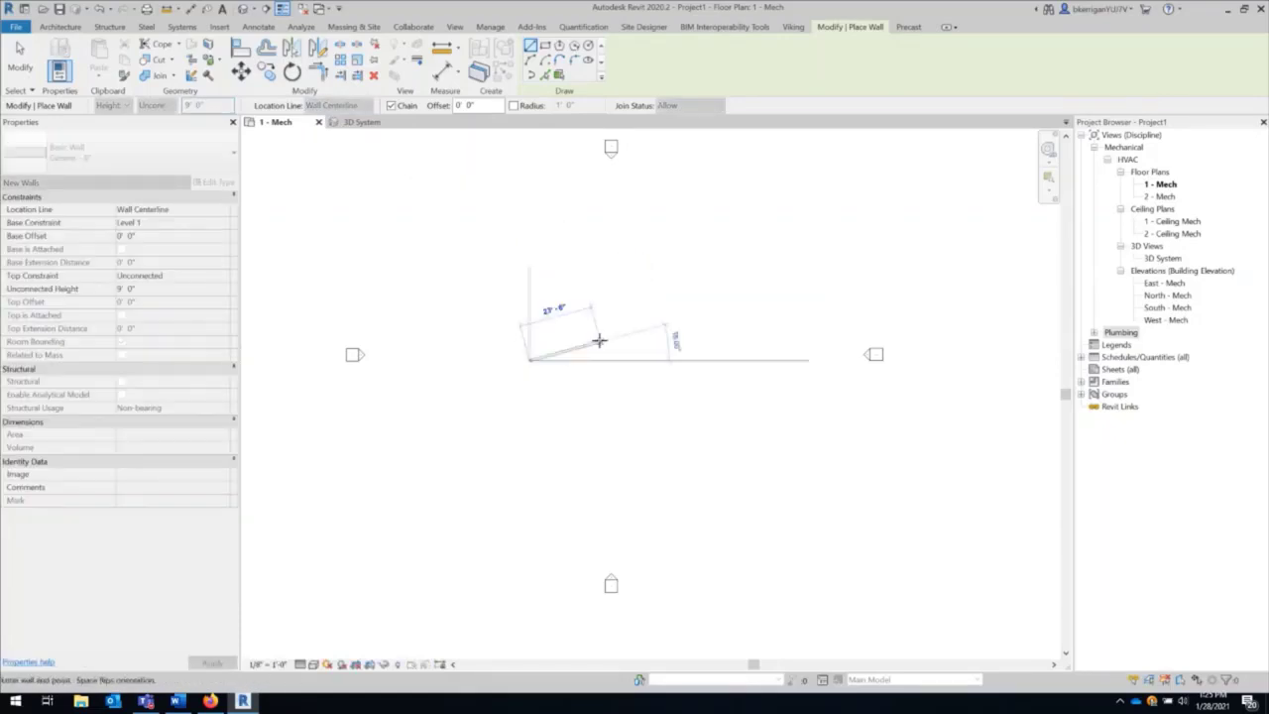
Draw the other three walls of the 30' by 30' square, closing the loop at the first wall's start point.
{"action": "type", "text": "3"}
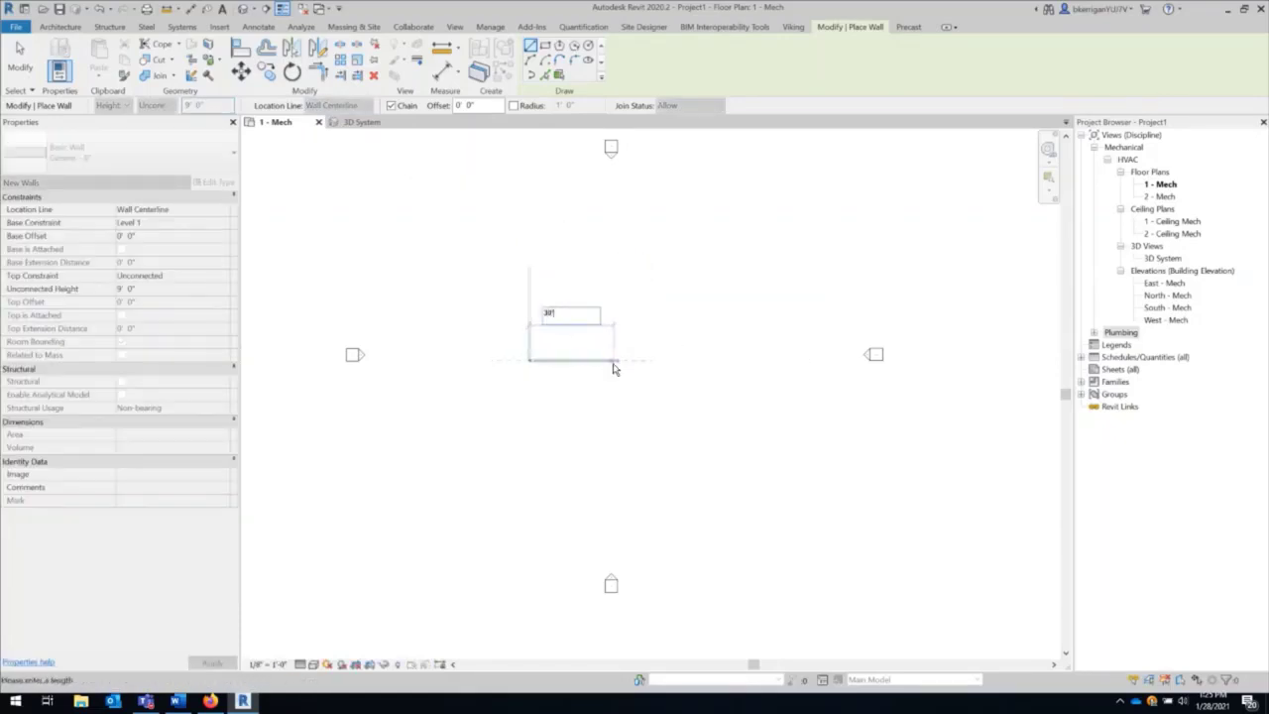
{"action": "type", "text": "0"}
{"action": "key", "text": "Return"}
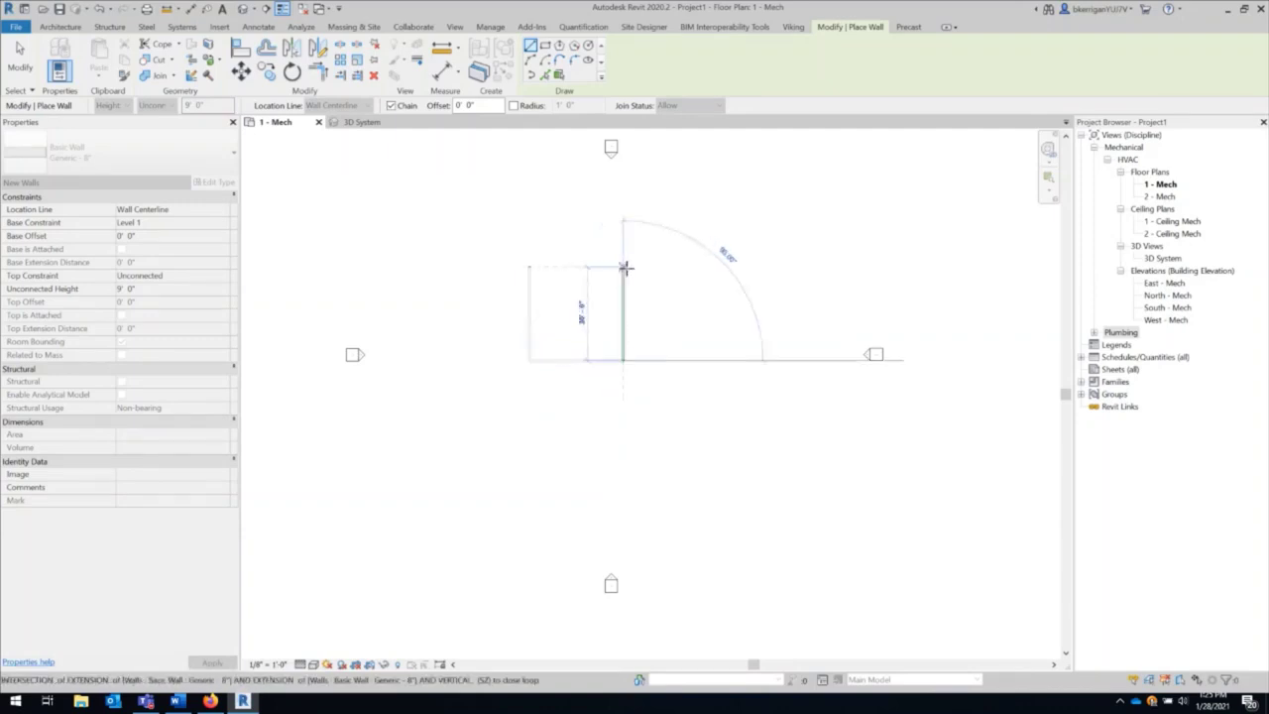
{"action": "left_click", "coordinate": [625, 266]}
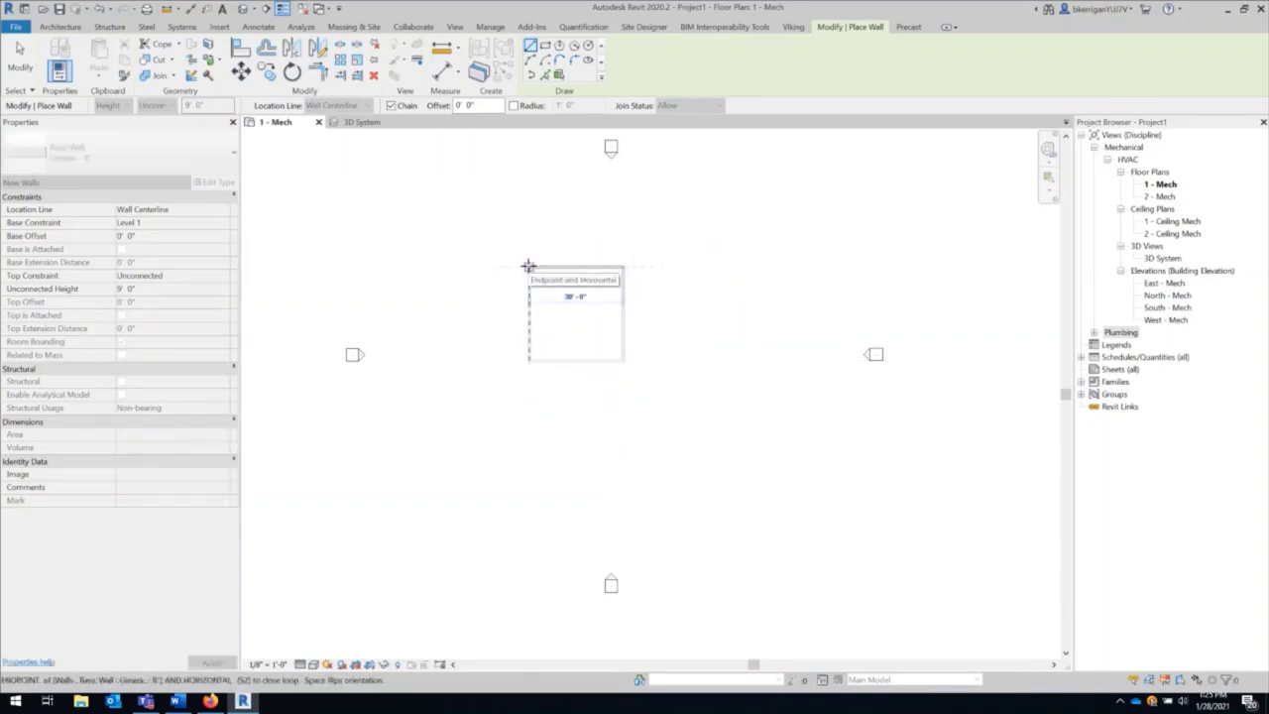
{"action": "scroll", "coordinate": [529, 266], "scroll_direction": "up", "scroll_amount": 5}
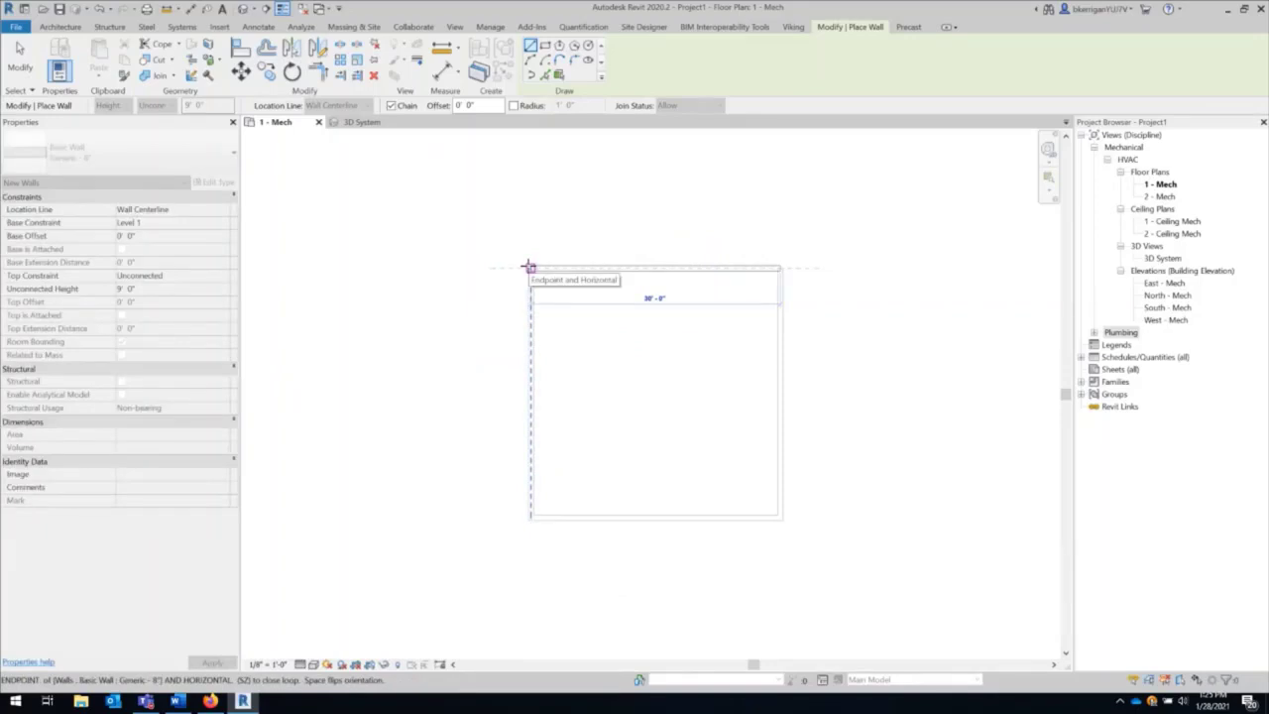
{"action": "left_click", "coordinate": [528, 266]}
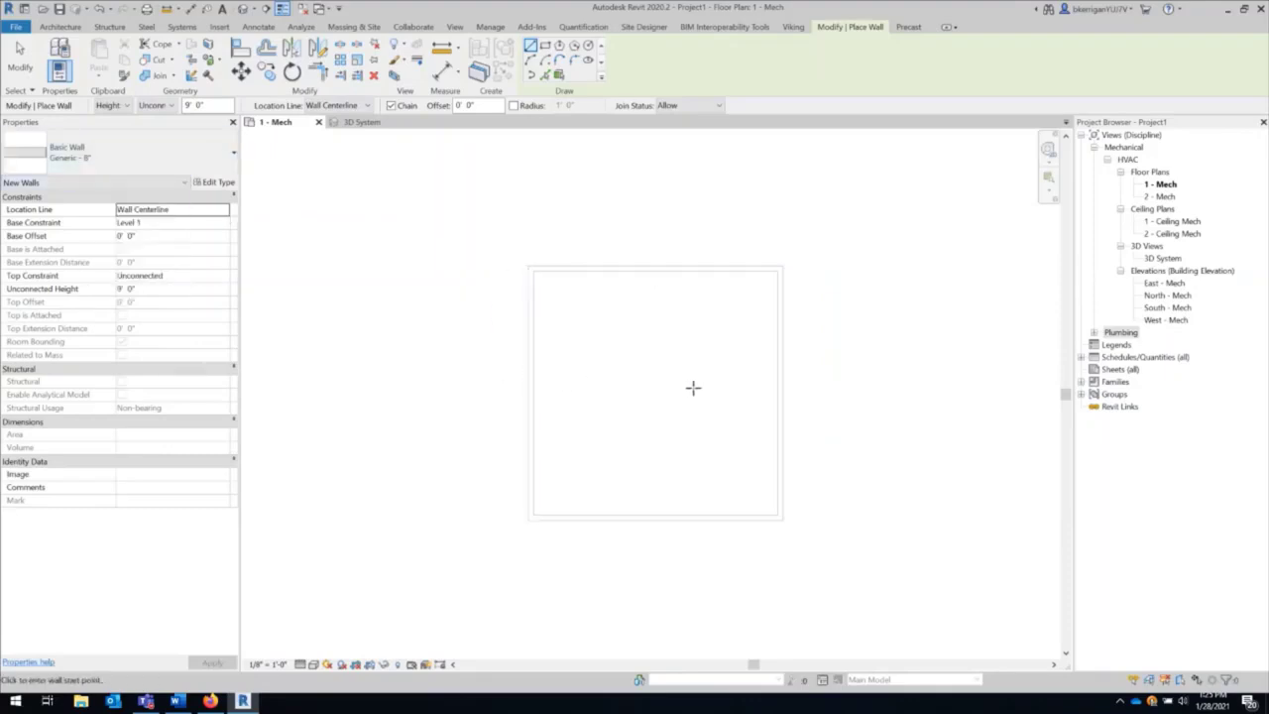
{"action": "key", "text": "Escape"}
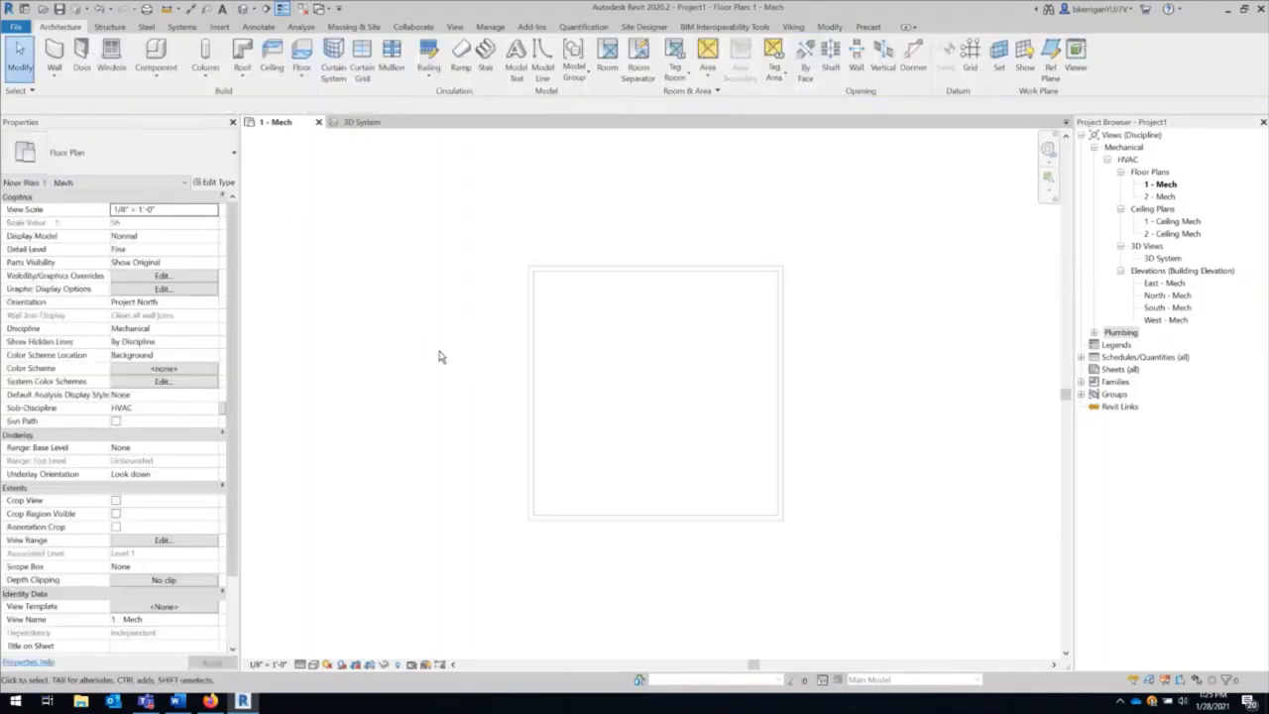
Check the room's inside width with an aligned dimension between the inner faces of the two vertical walls.
{"action": "left_click", "coordinate": [191, 9]}
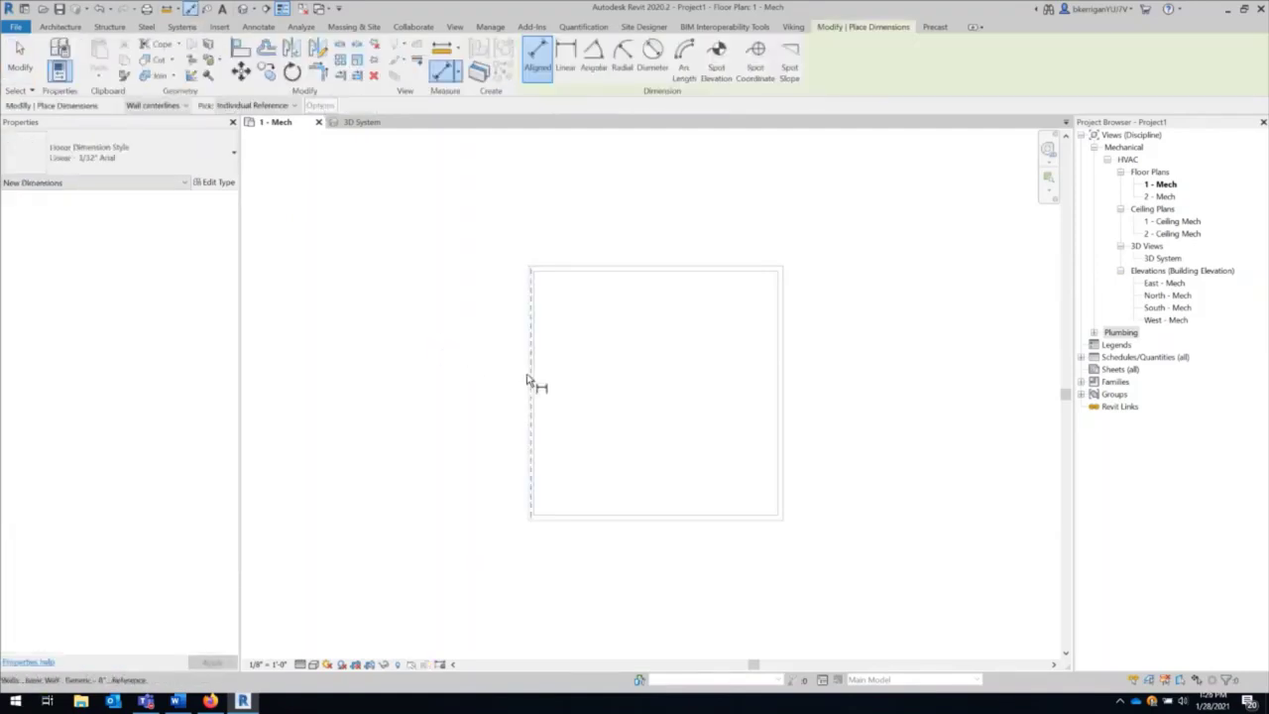
{"action": "left_click", "coordinate": [536, 378]}
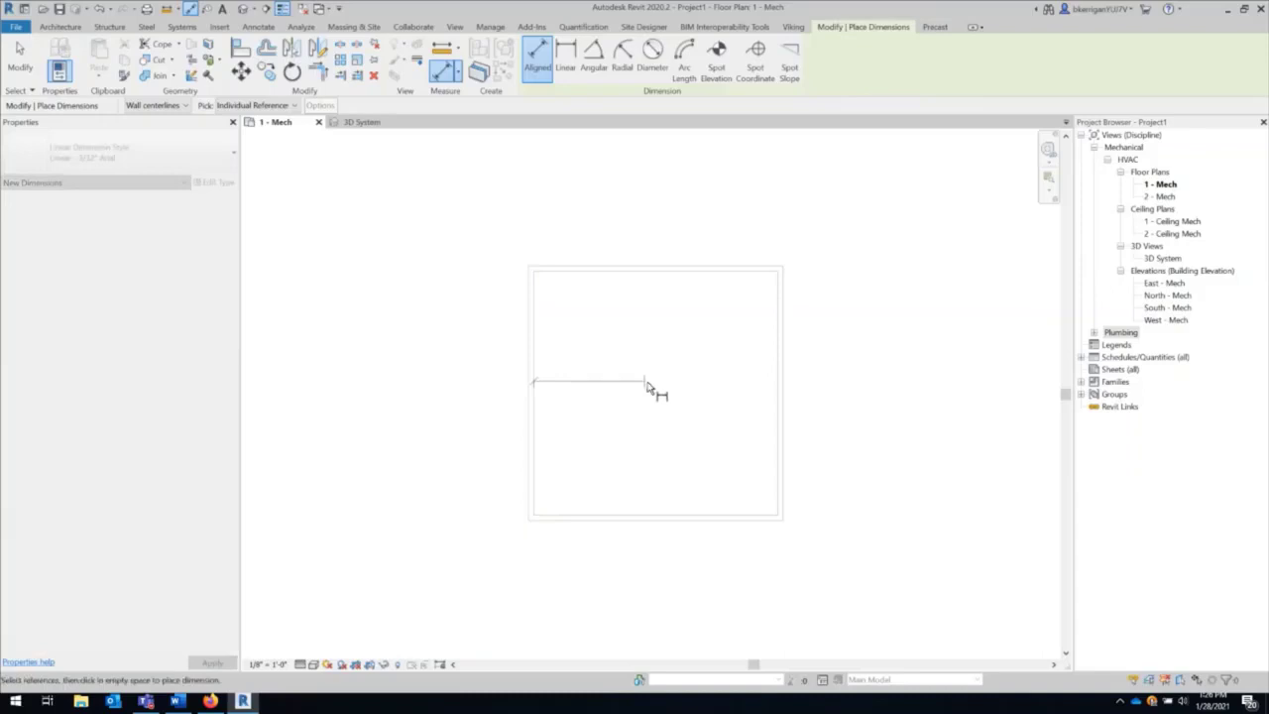
{"action": "left_click", "coordinate": [780, 401]}
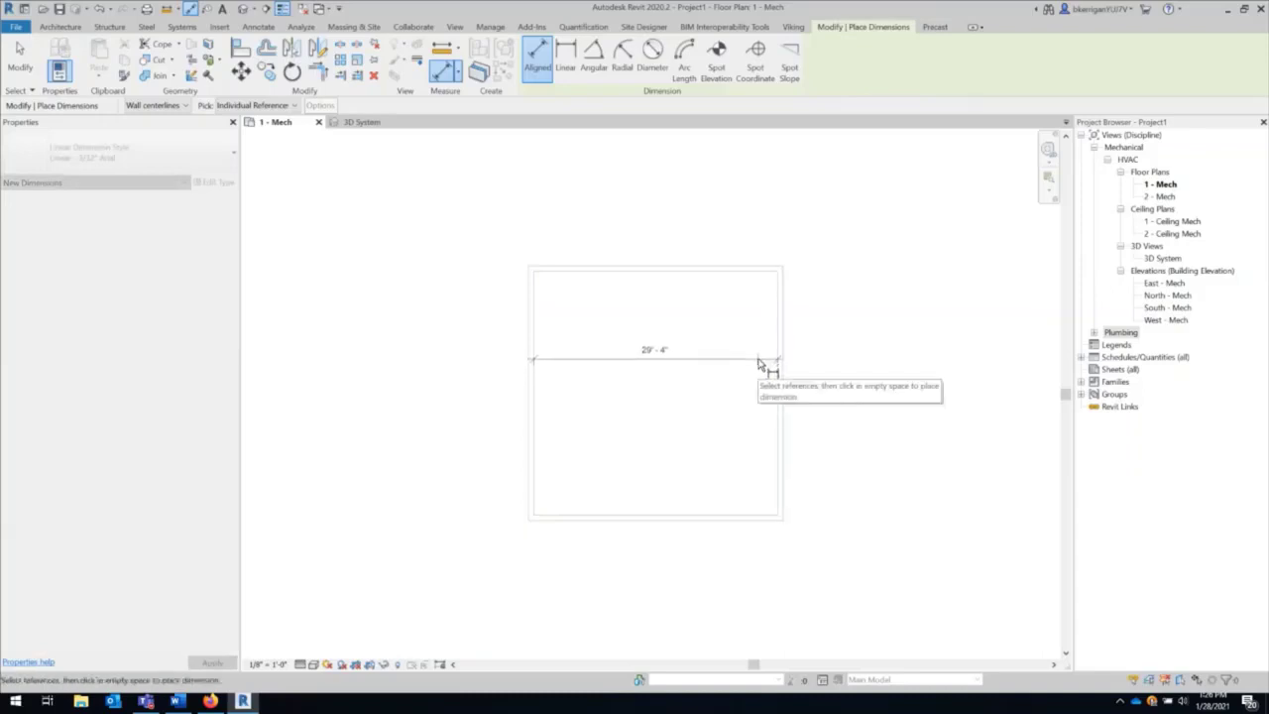
{"action": "scroll", "coordinate": [758, 364], "scroll_direction": "up", "scroll_amount": 1}
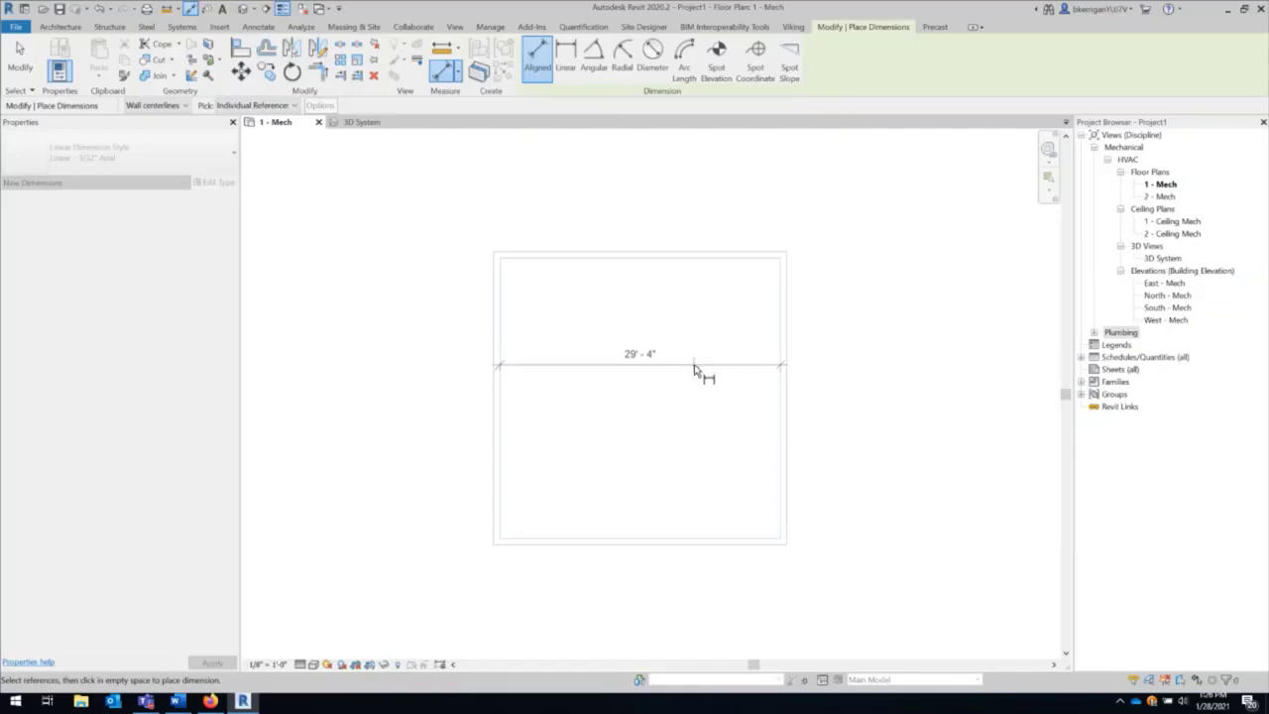
{"action": "key", "text": "Escape"}
{"action": "key", "text": "Escape"}
{"action": "scroll", "coordinate": [688, 361], "scroll_direction": "down", "scroll_amount": 1}
{"action": "key", "text": "d"}
{"action": "key", "text": "i"}
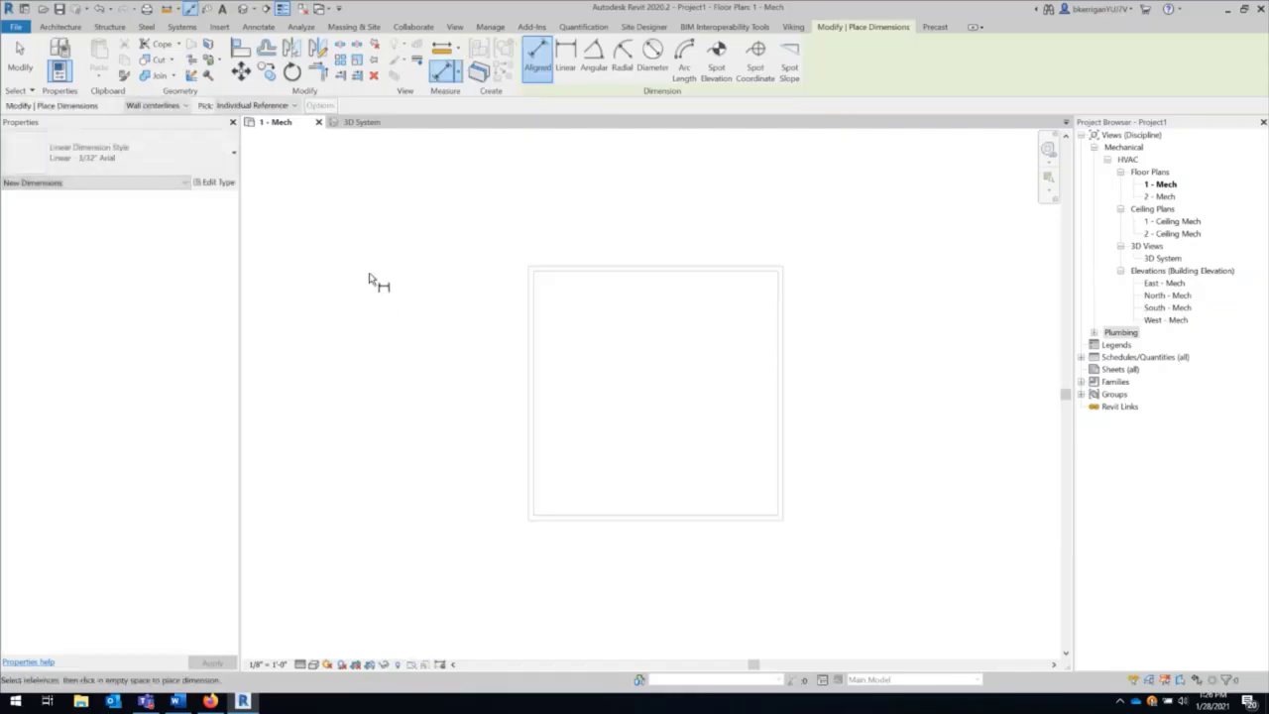
Set the project location to Denver, CO through the Internet Mapping Service and leave the dimension command.
{"action": "left_click", "coordinate": [492, 28]}
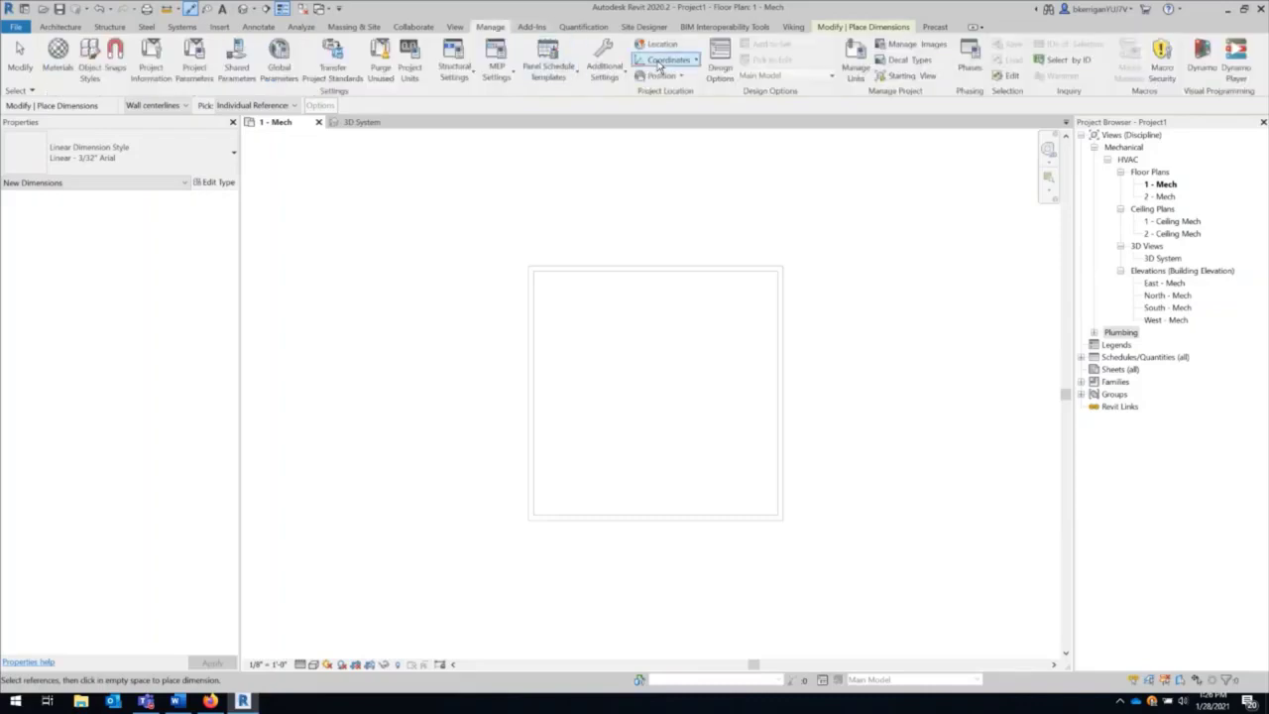
{"action": "left_click", "coordinate": [657, 47]}
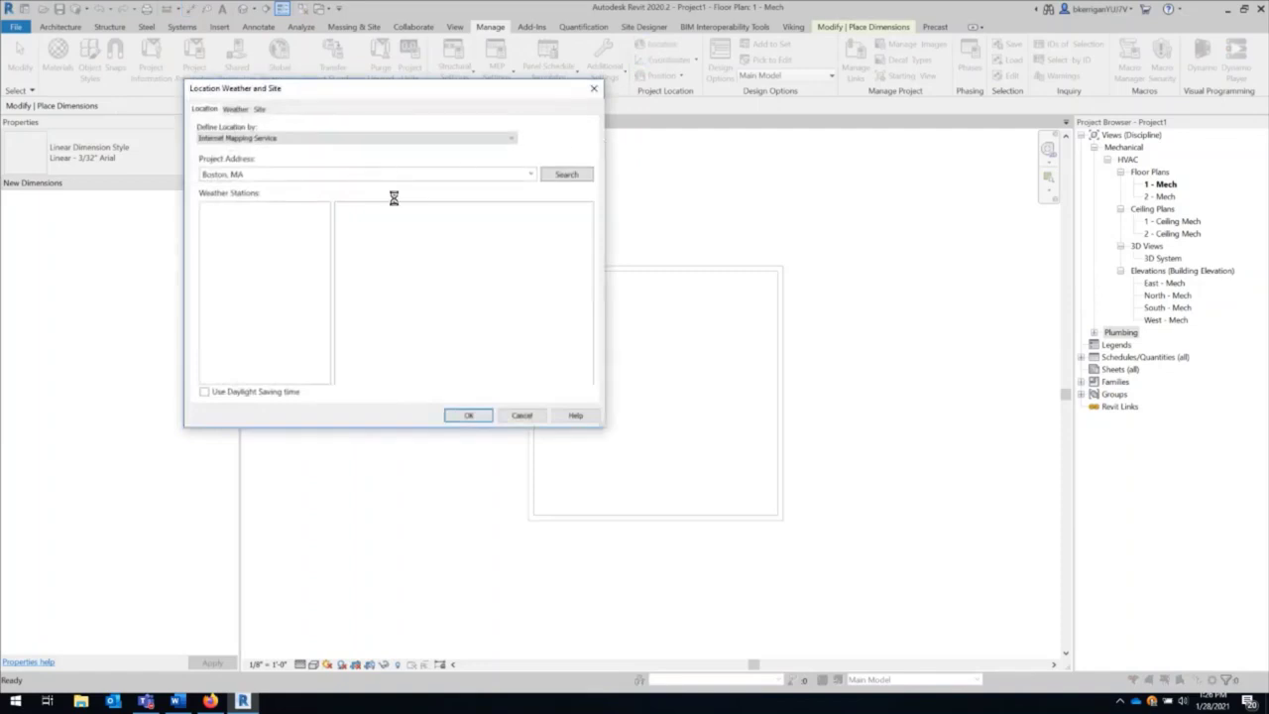
{"action": "triple_click", "coordinate": [288, 174]}
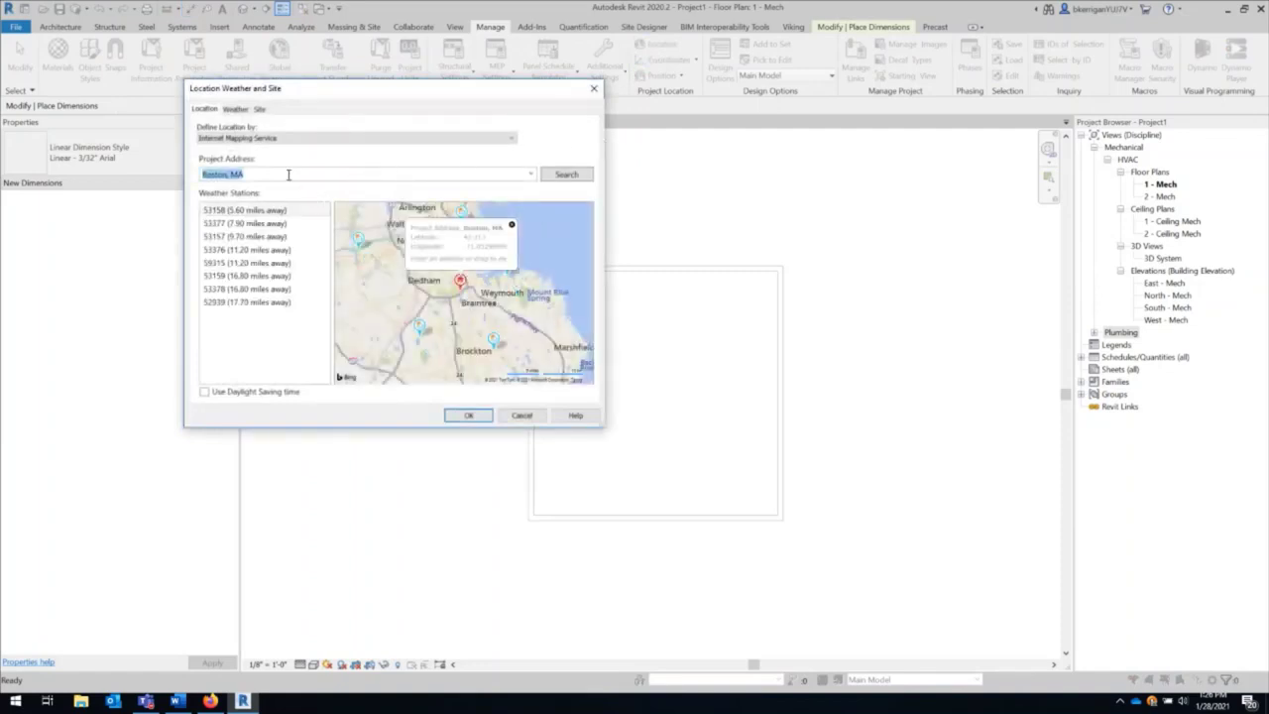
{"action": "type", "text": "Denver, CO"}
{"action": "left_click", "coordinate": [567, 177]}
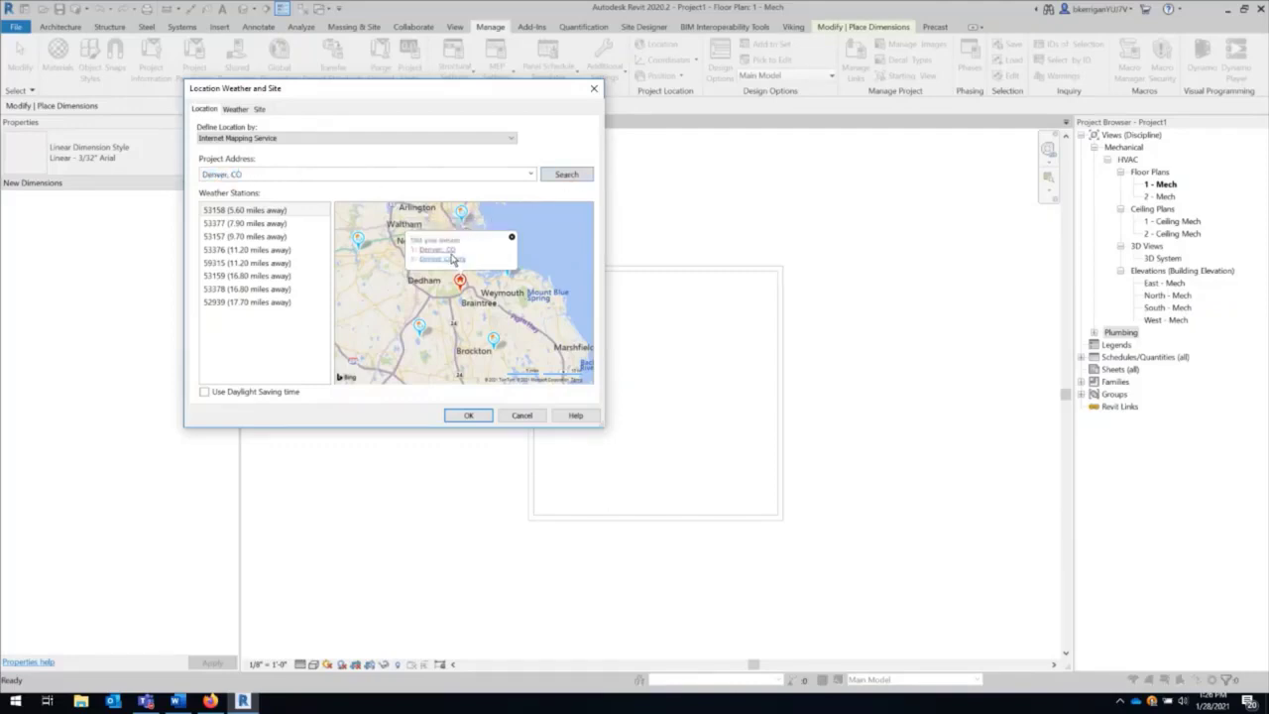
{"action": "left_click", "coordinate": [444, 257]}
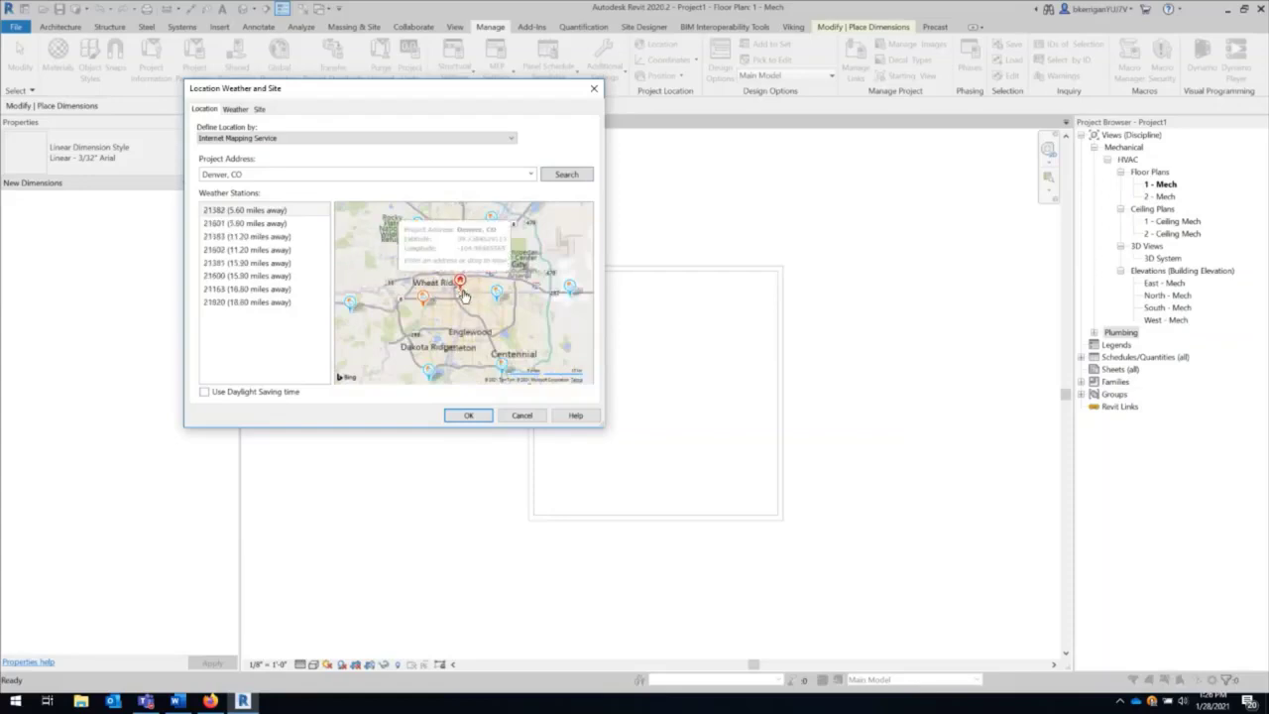
{"action": "left_click", "coordinate": [468, 416]}
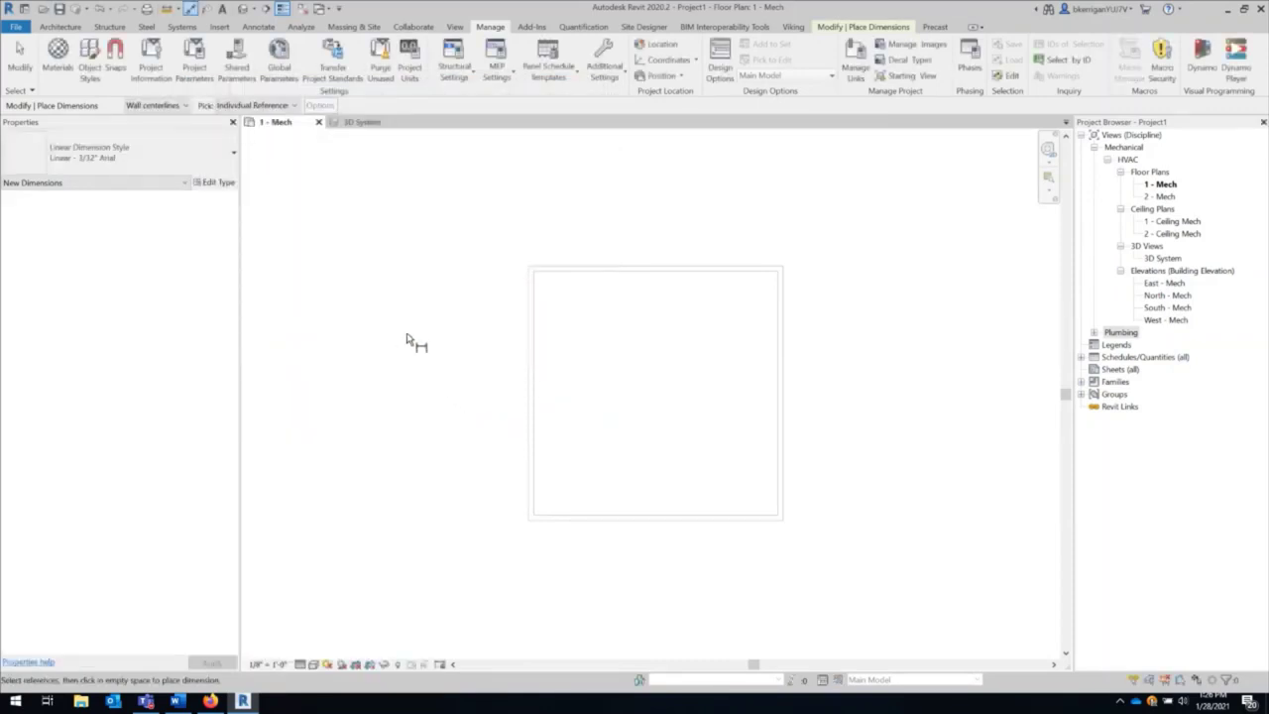
{"action": "key", "text": "Escape"}
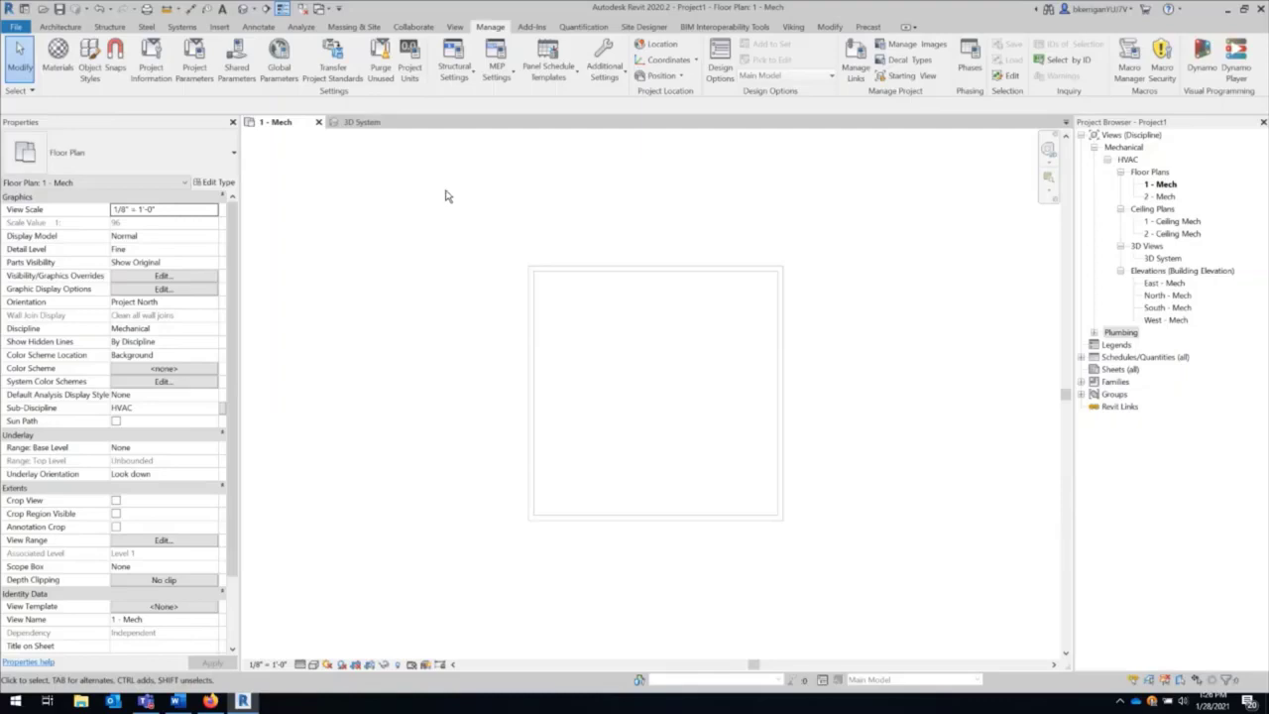
Review the project information parameters, including issue date, status, client name, address and project number.
{"action": "left_click", "coordinate": [154, 85]}
{"action": "scroll", "coordinate": [586, 366], "scroll_direction": "down", "scroll_amount": 3}
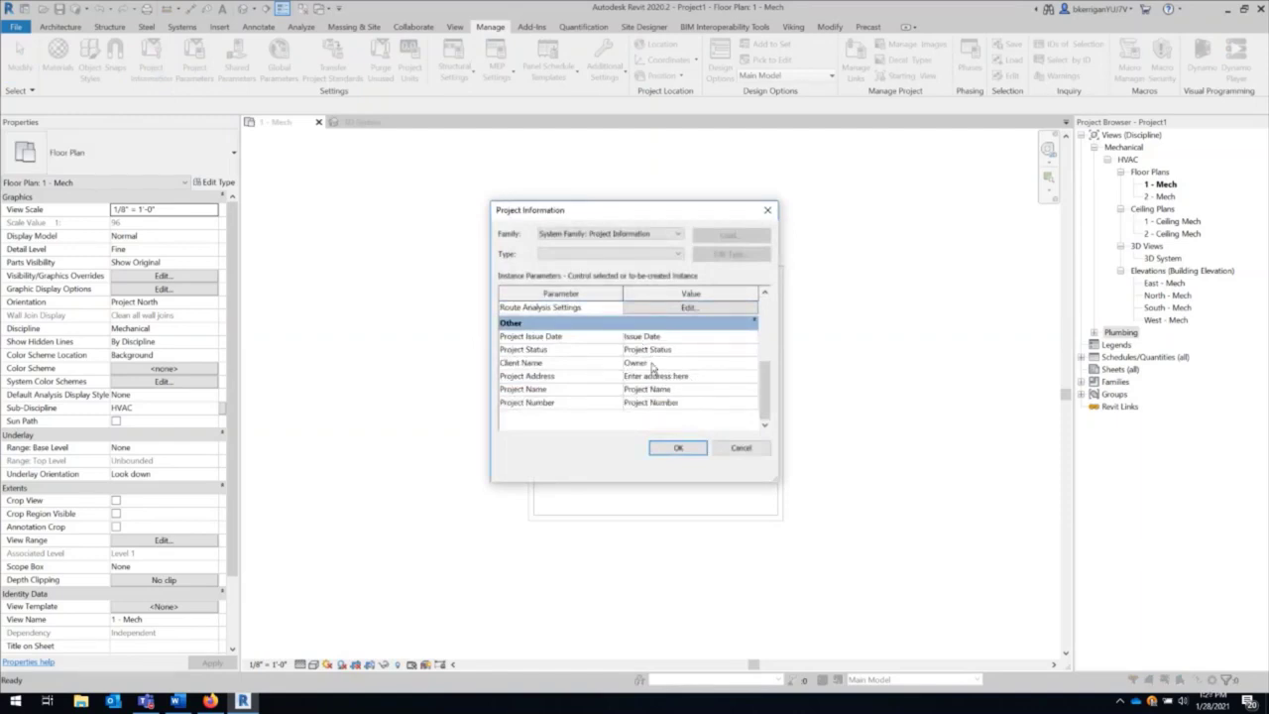
{"action": "left_click", "coordinate": [738, 449]}
{"action": "middle_click_drag", "start_coordinate": [650, 437], "coordinate": [609, 400]}
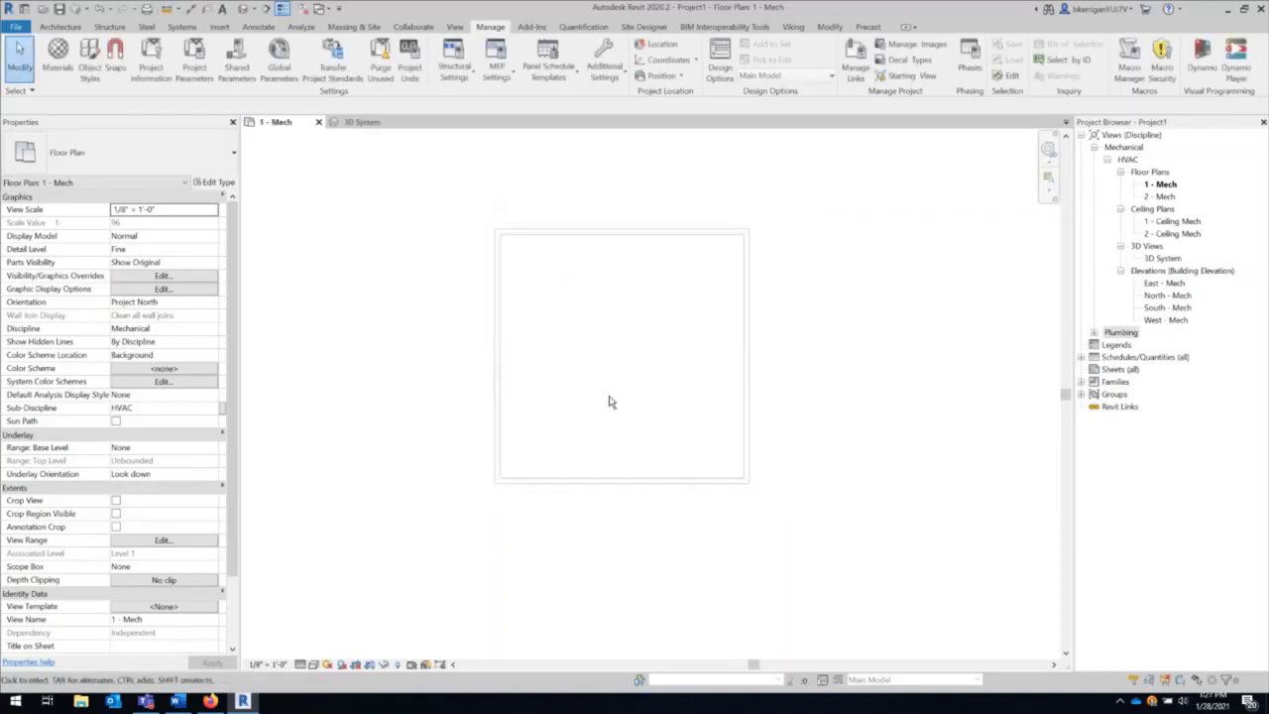
{"action": "left_click", "coordinate": [61, 27]}
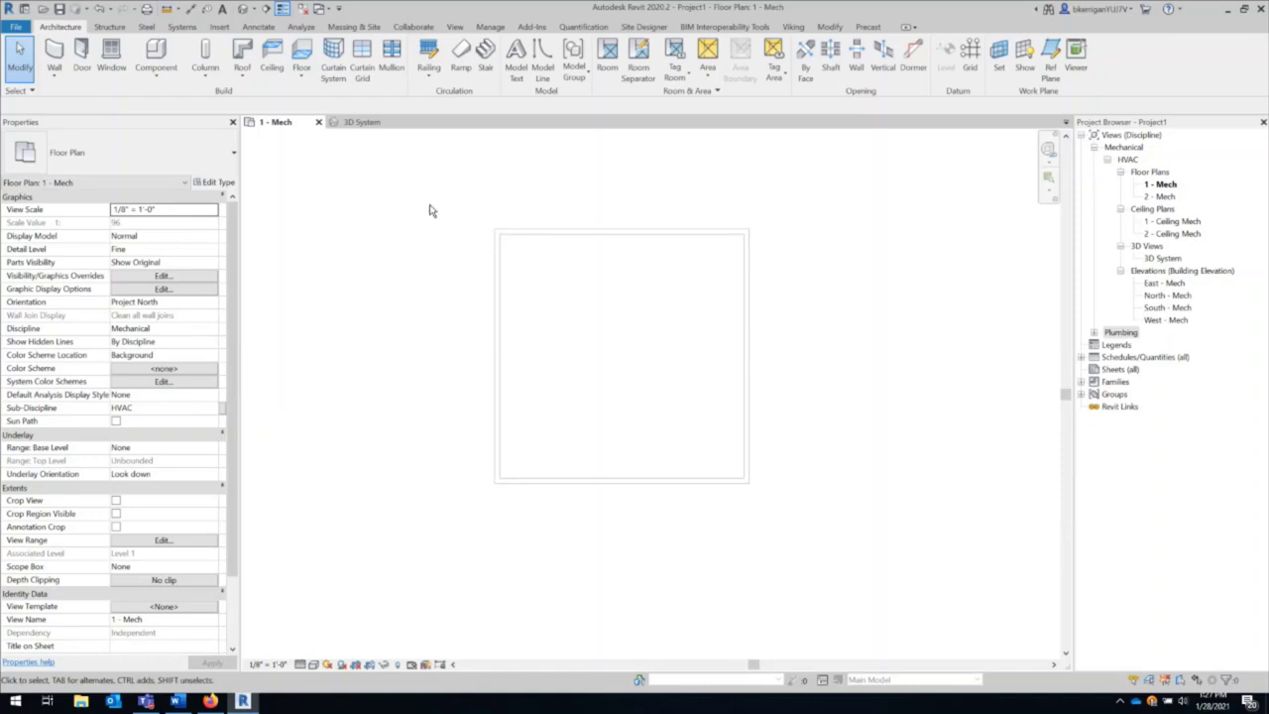
{"action": "left_click", "coordinate": [302, 27]}
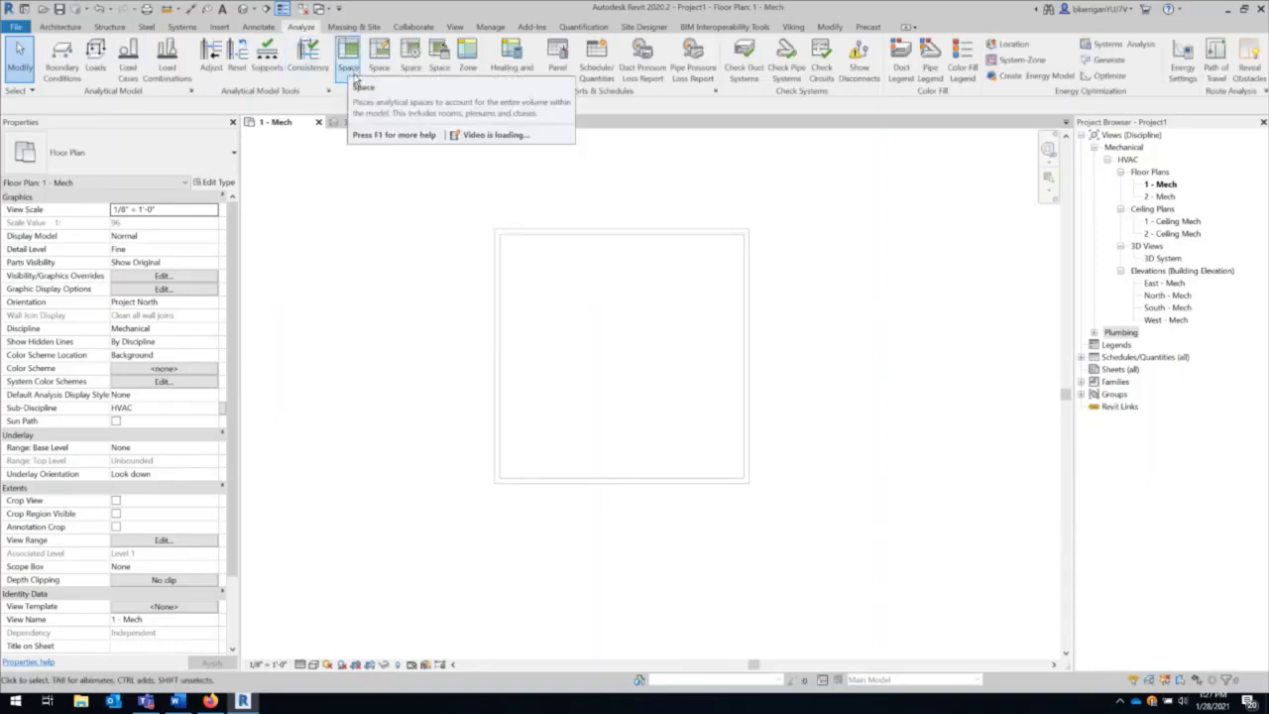
Start placing a room, make rooms visible in this view, and set the new room's limit offset to 9'.
{"action": "left_click", "coordinate": [64, 27]}
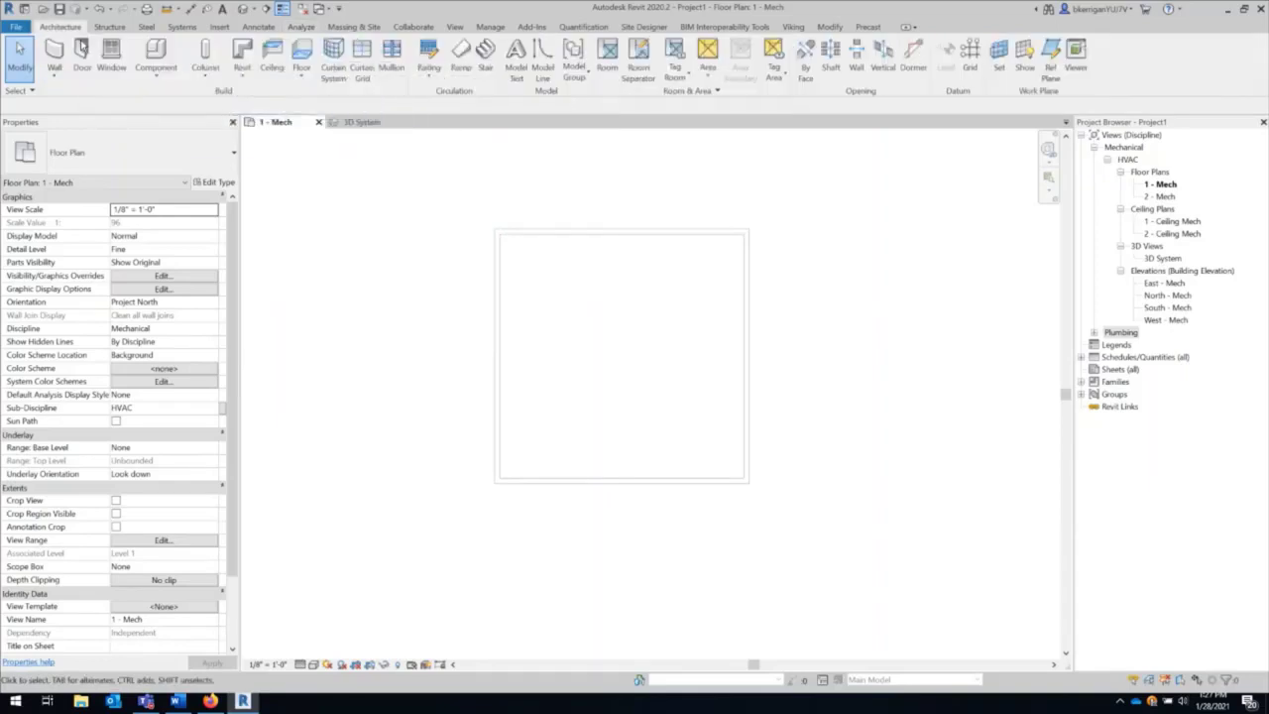
{"action": "left_click", "coordinate": [607, 59]}
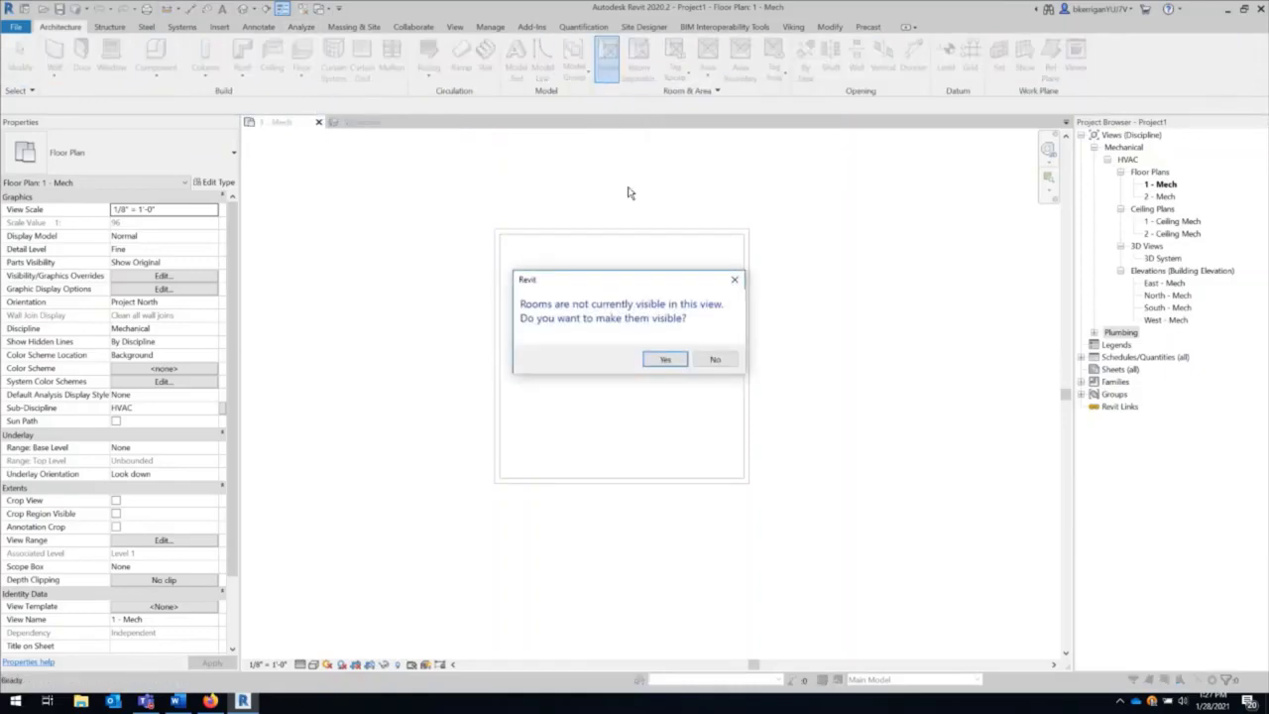
{"action": "left_click", "coordinate": [662, 359]}
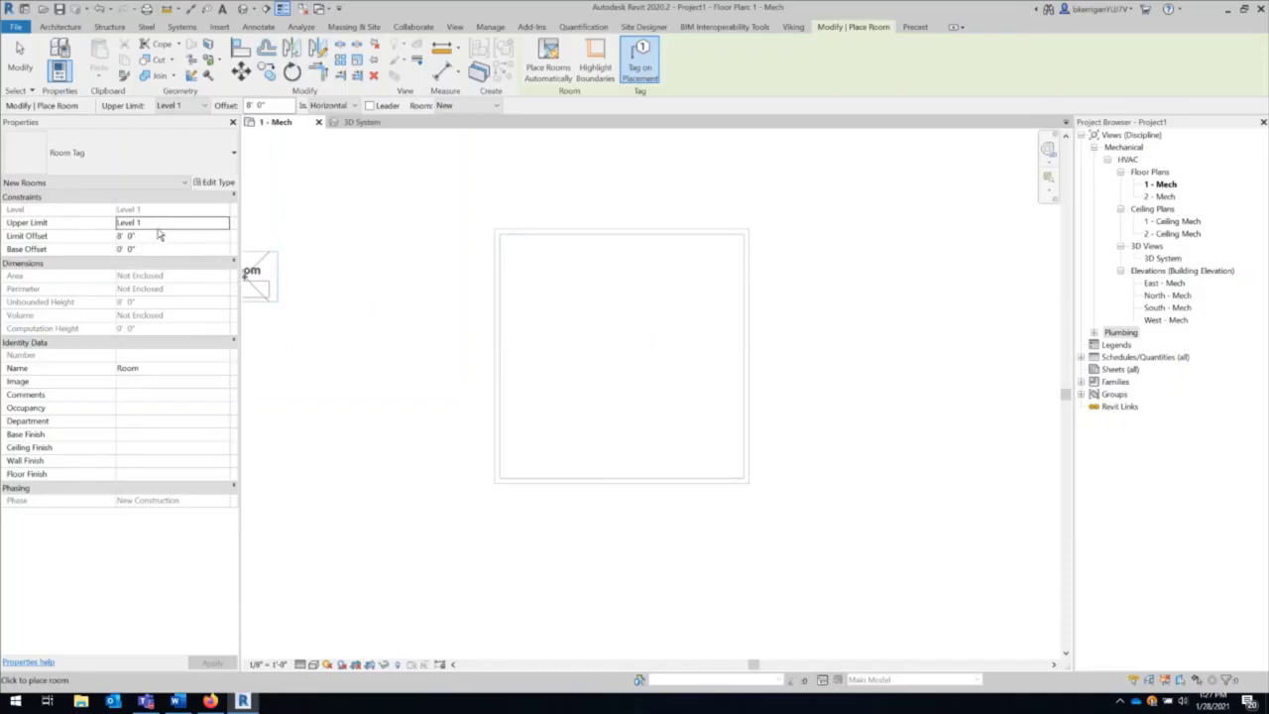
{"action": "left_click", "coordinate": [144, 237]}
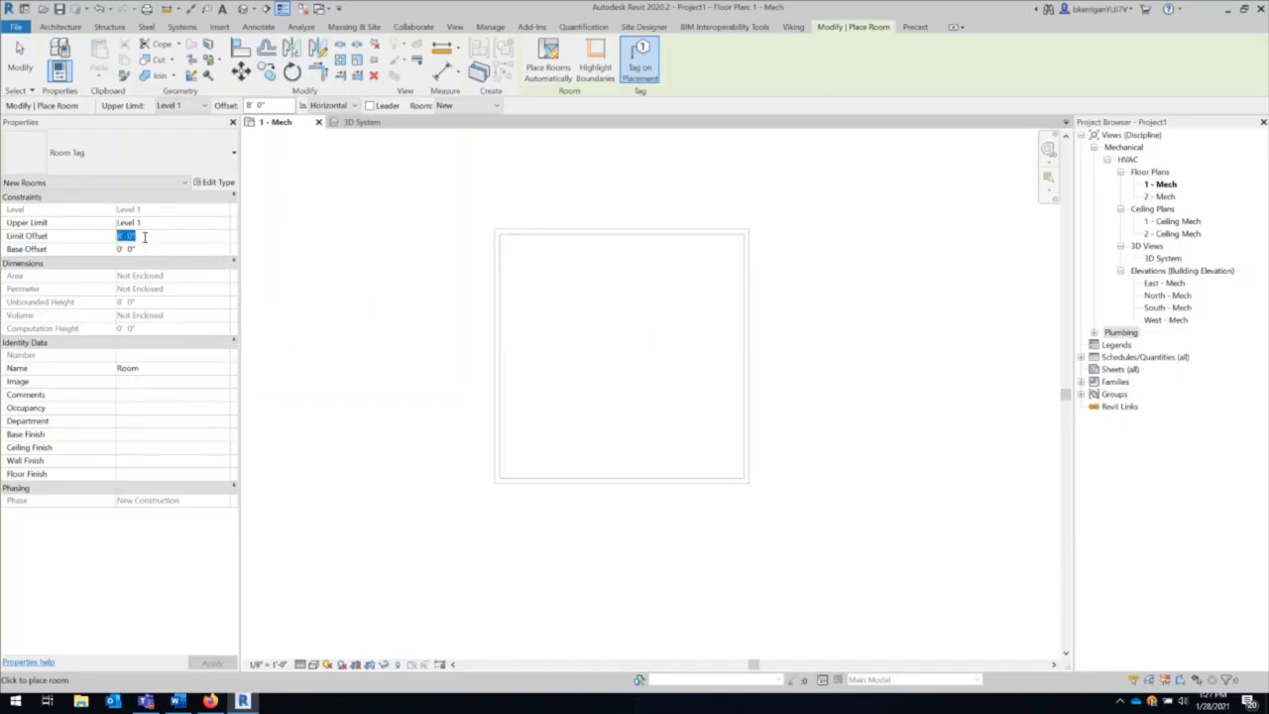
{"action": "type", "text": "9'"}
{"action": "key", "text": "Return"}
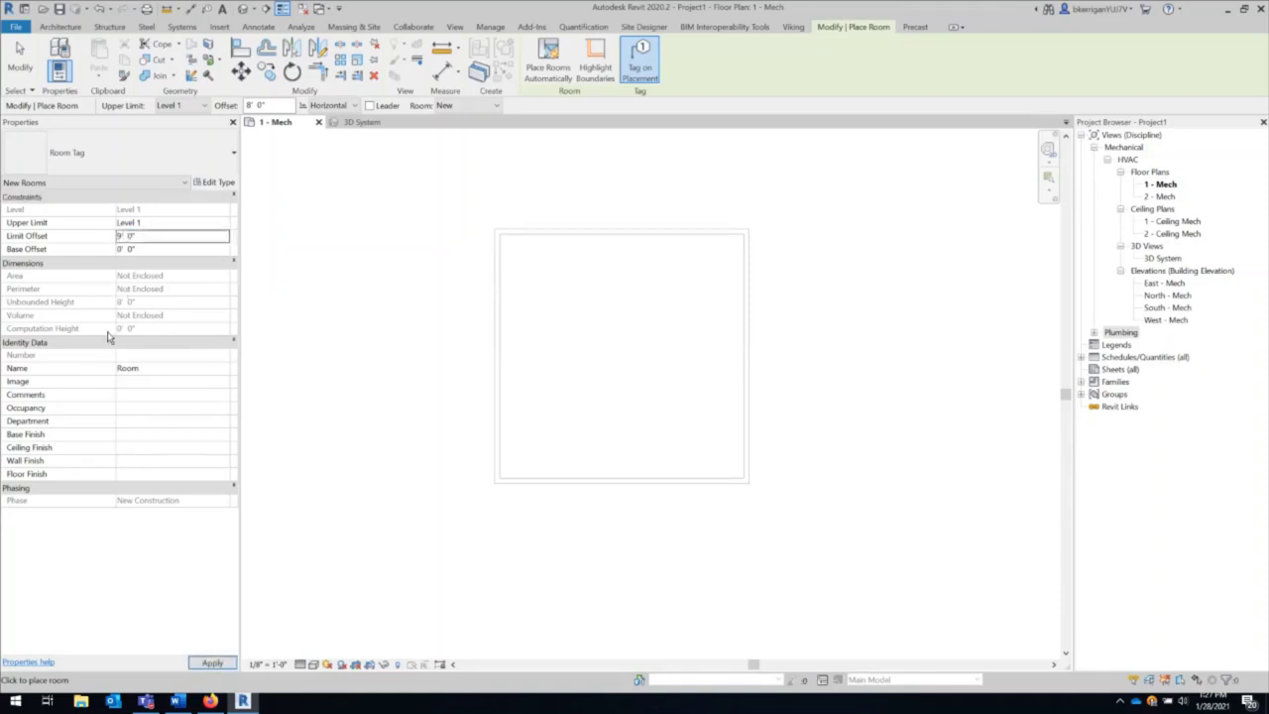
Name the new room Server Room, place it with its tag inside the four walls, and end room placement.
{"action": "left_click", "coordinate": [147, 369]}
{"action": "type", "text": "Ser"}
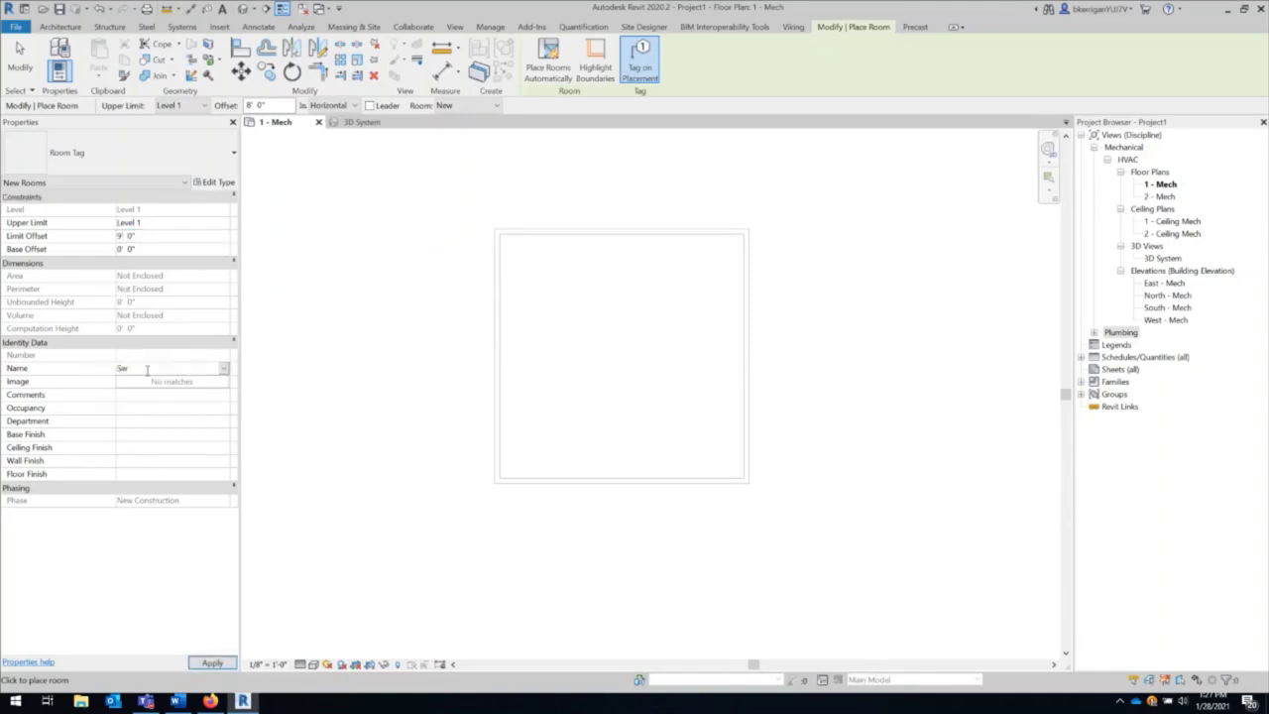
{"action": "type", "text": "ver Room"}
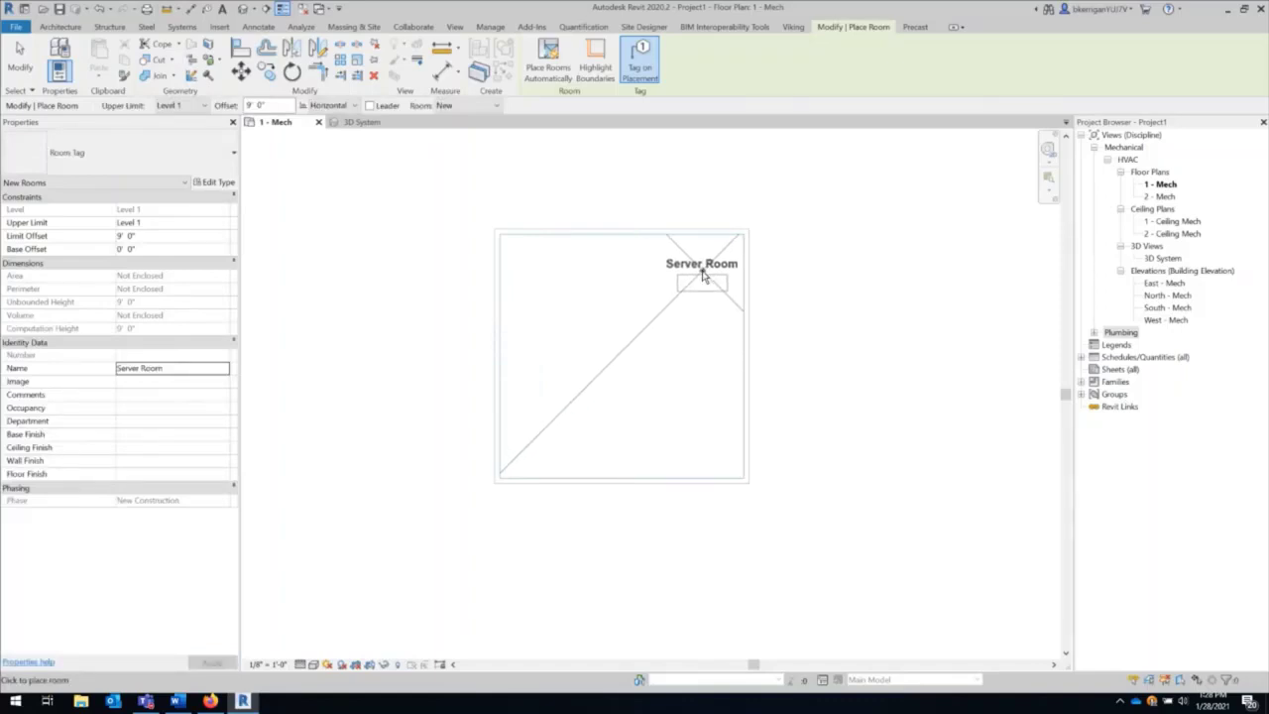
{"action": "left_click", "coordinate": [702, 277]}
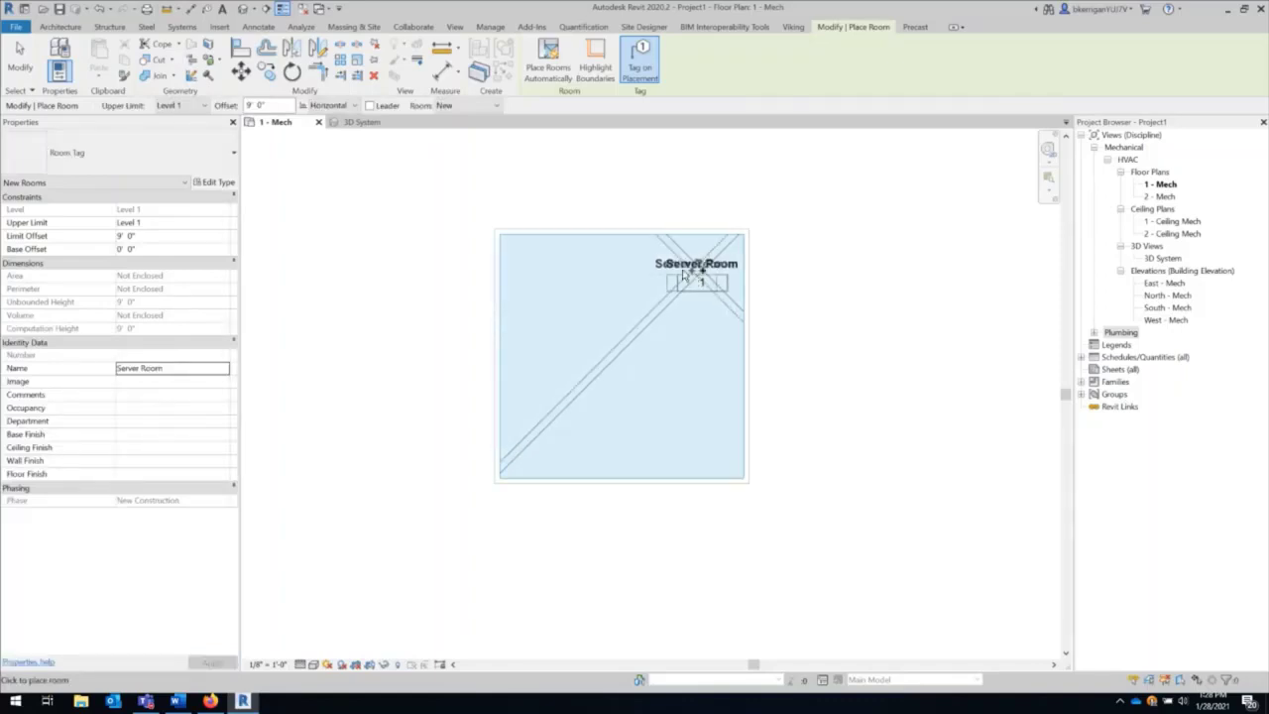
{"action": "key", "text": "Escape"}
{"action": "key", "text": "Escape"}
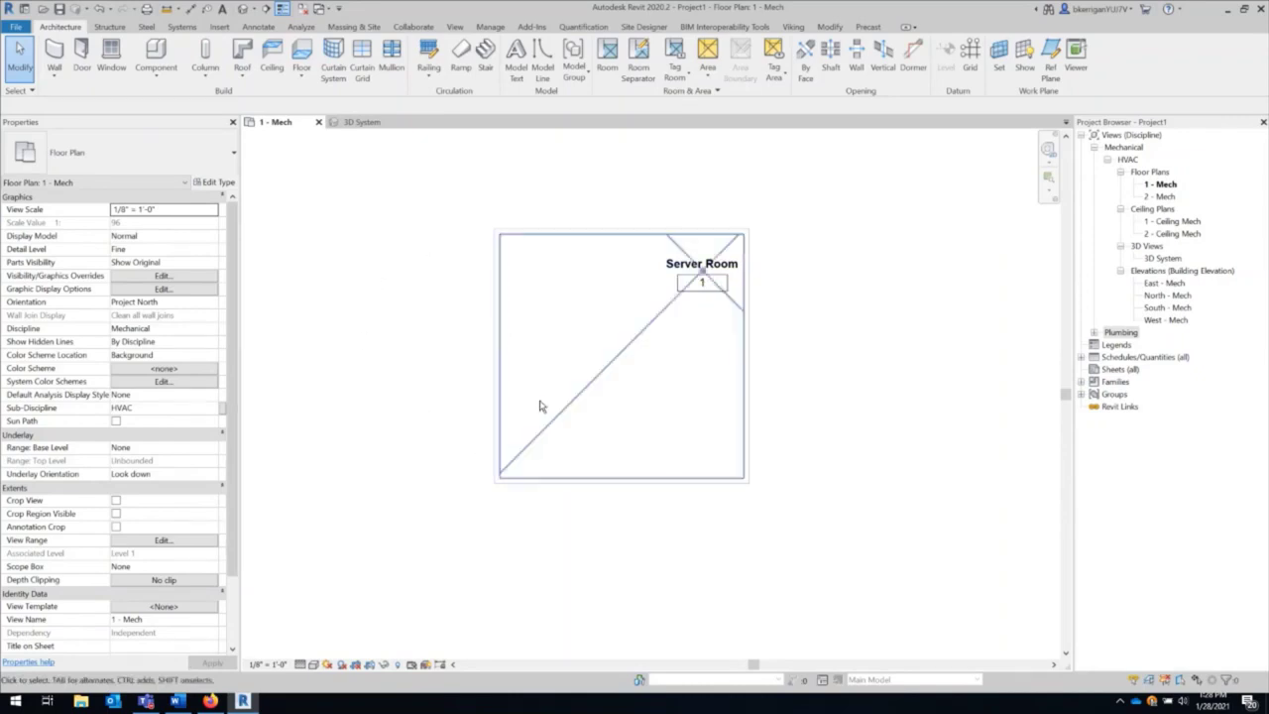
Launch Viking's Clean Agent Assistant, start a new project, and move the wizard clear of the room in the plan.
{"action": "left_click", "coordinate": [792, 27]}
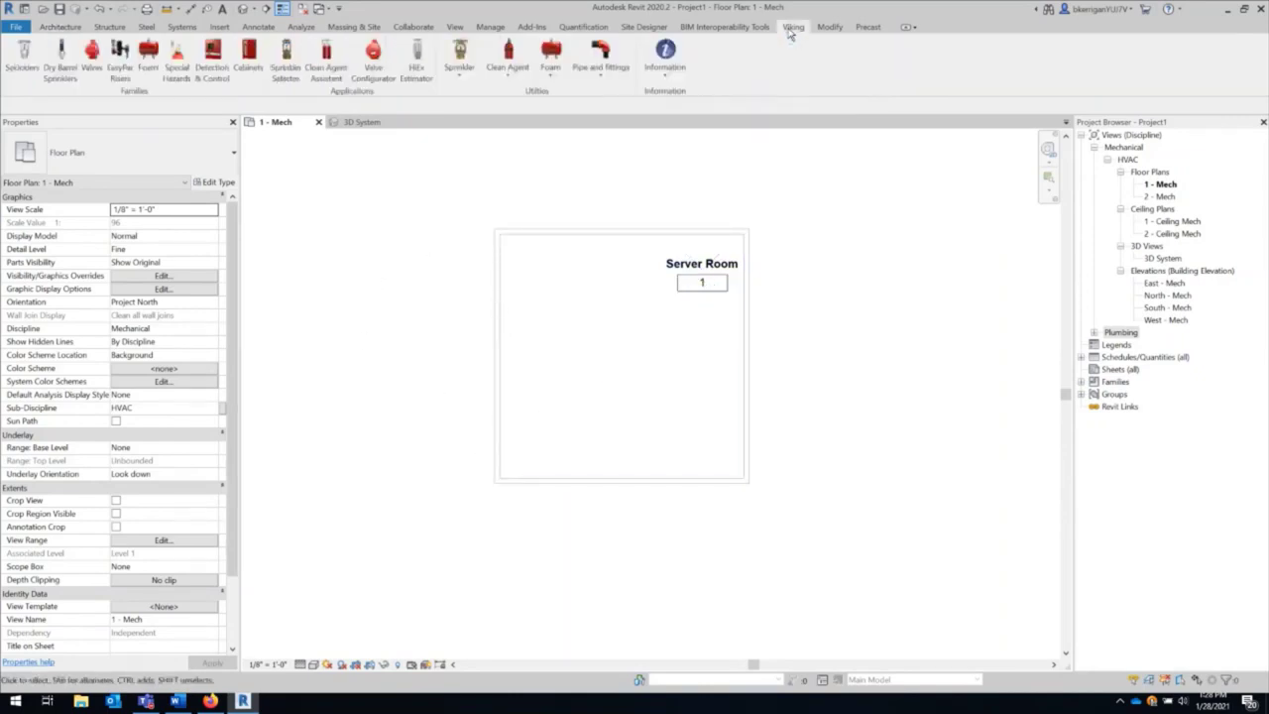
{"action": "left_click", "coordinate": [331, 86]}
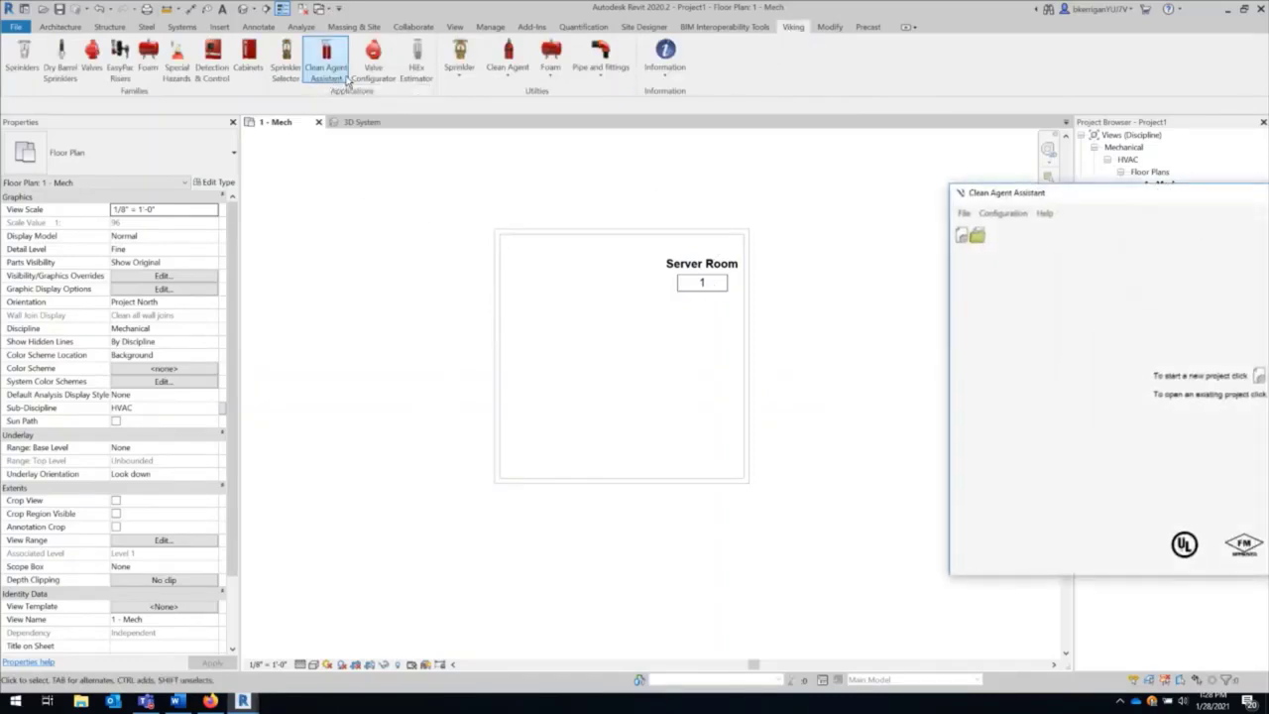
{"action": "left_click_drag", "start_coordinate": [1036, 198], "coordinate": [600, 114]}
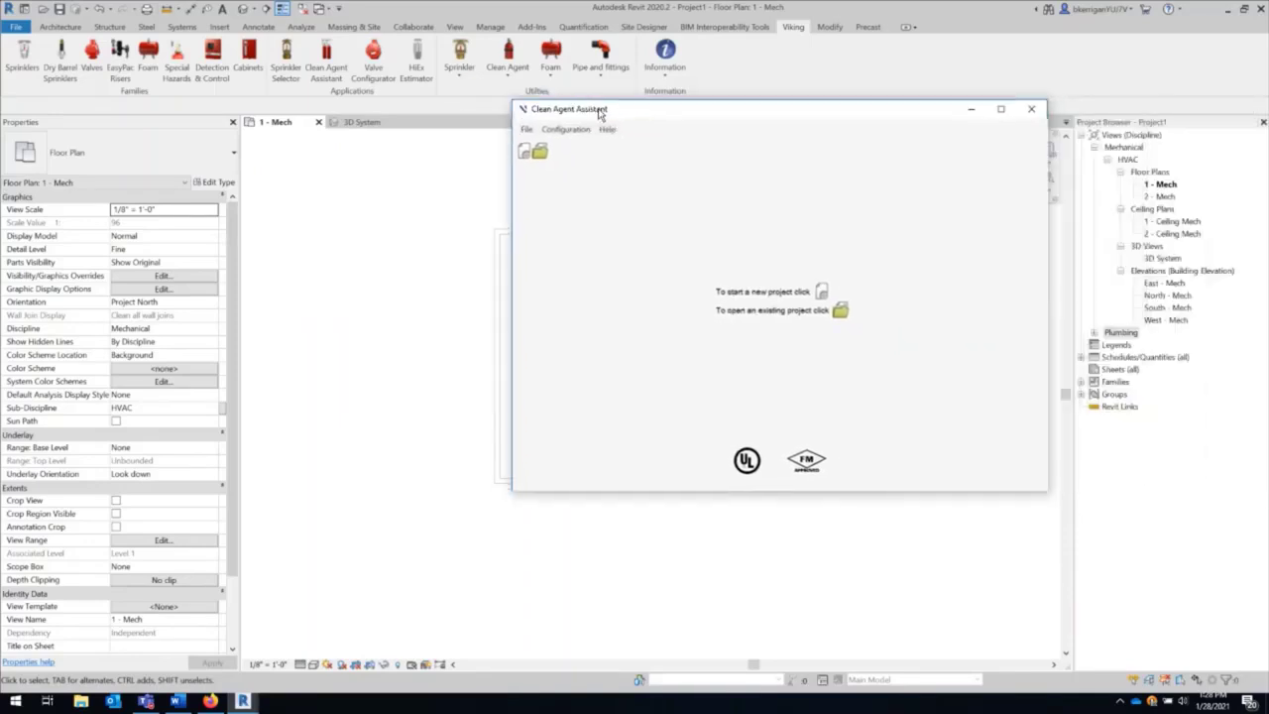
{"action": "left_click", "coordinate": [748, 290]}
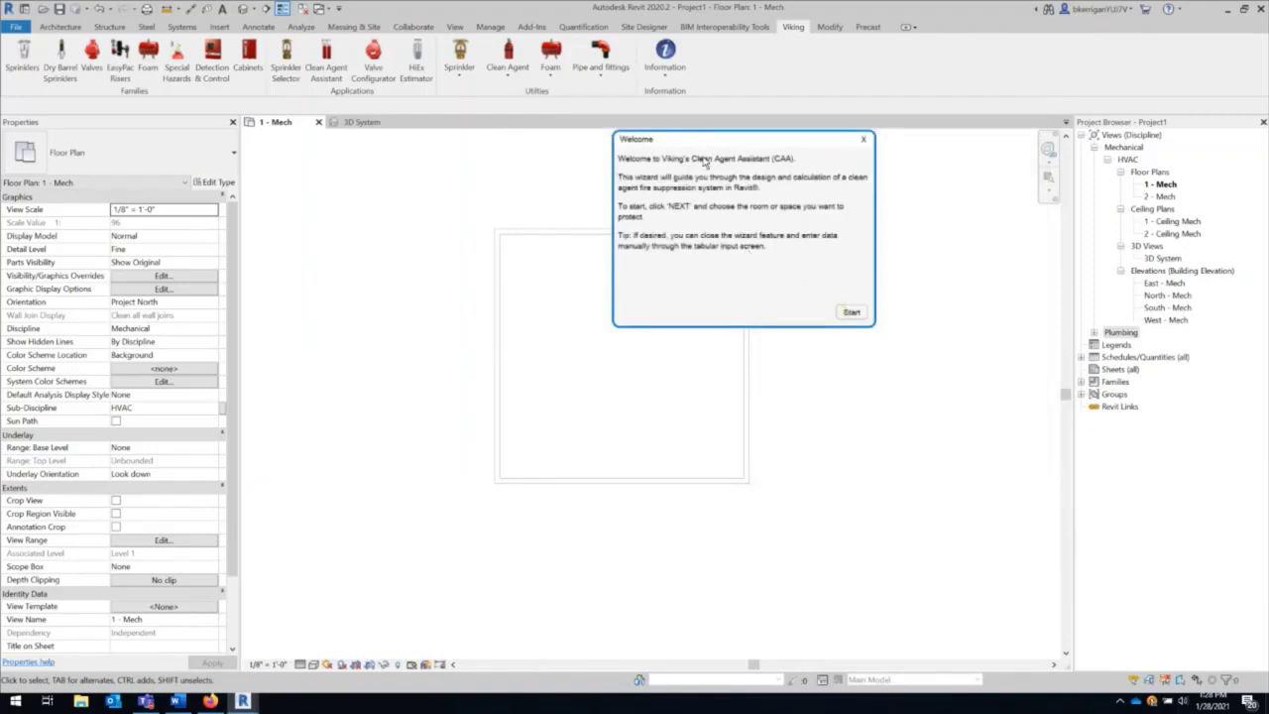
{"action": "left_click_drag", "start_coordinate": [677, 142], "coordinate": [253, 187]}
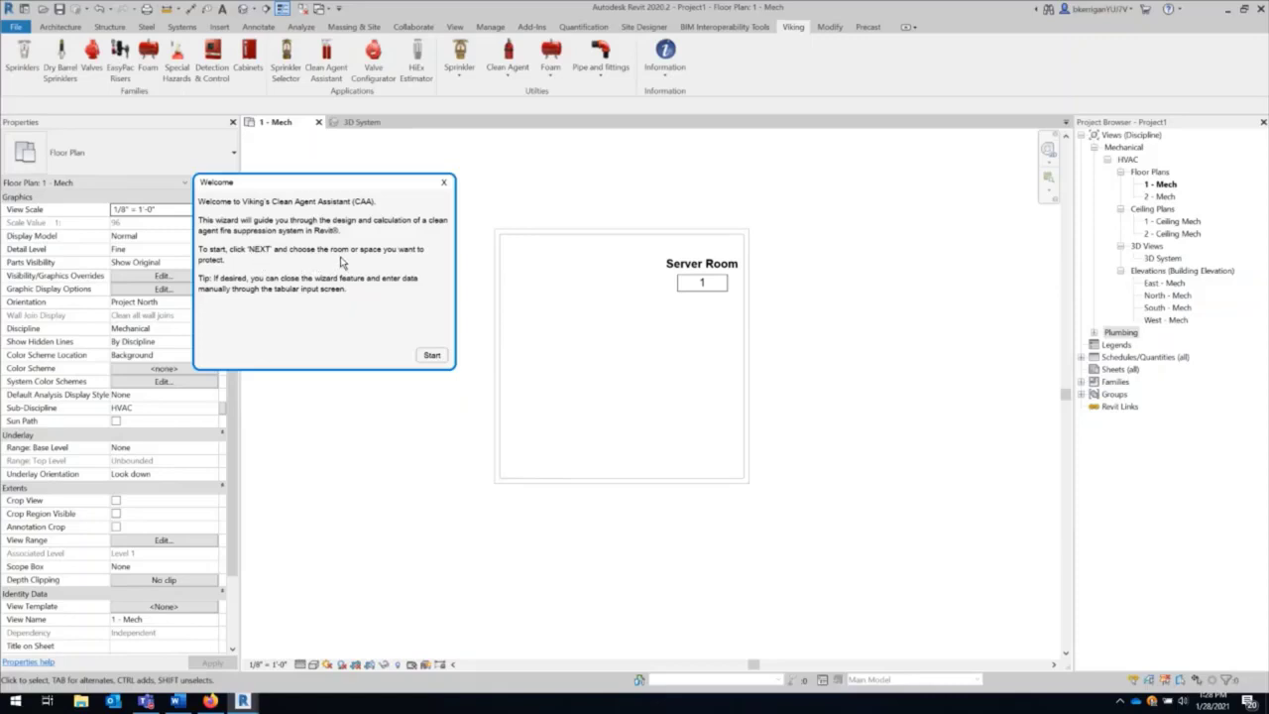
Start the wizard, pick the Server Room as the protected space, and accept its extracted room volume data.
{"action": "left_click", "coordinate": [435, 358]}
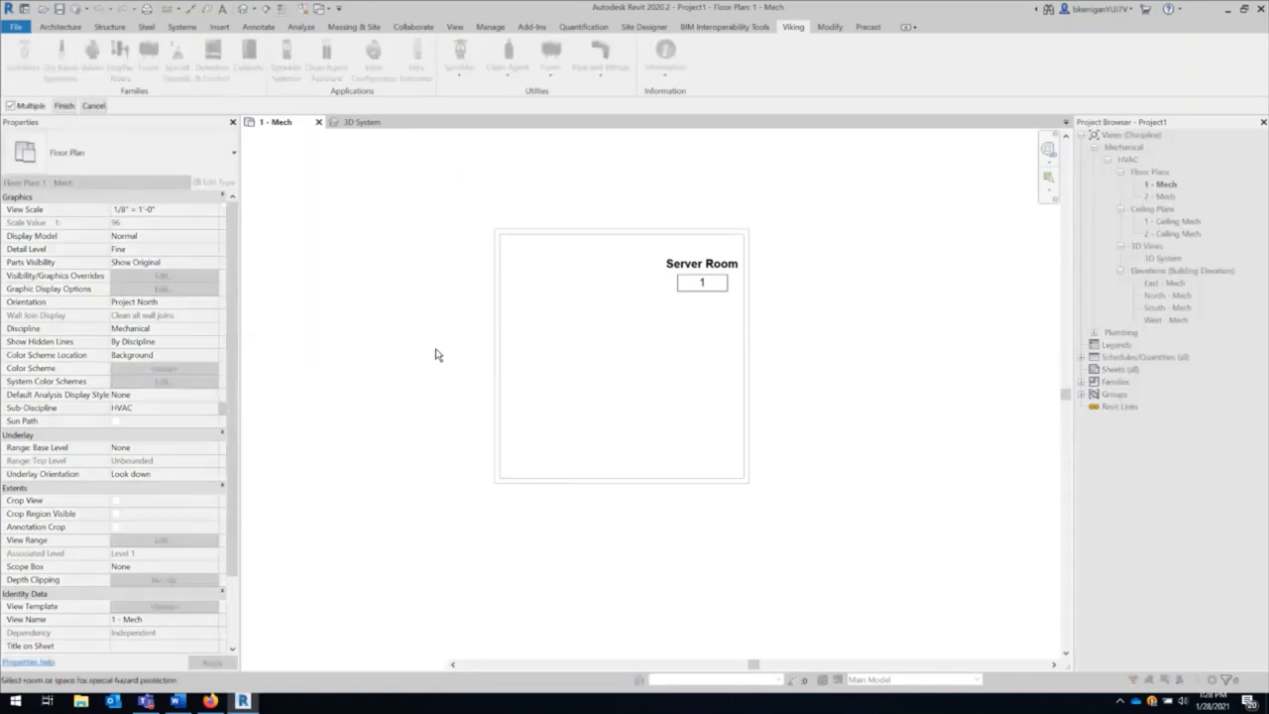
{"action": "left_click", "coordinate": [501, 323]}
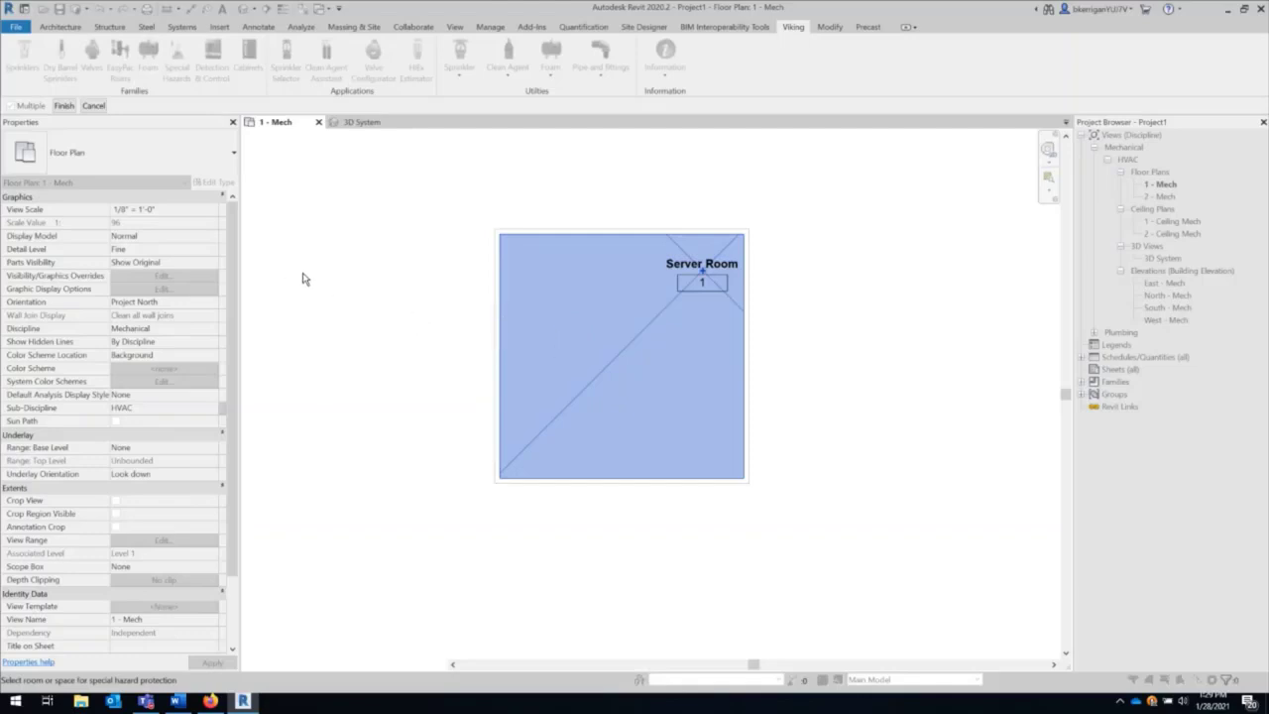
{"action": "left_click", "coordinate": [66, 106]}
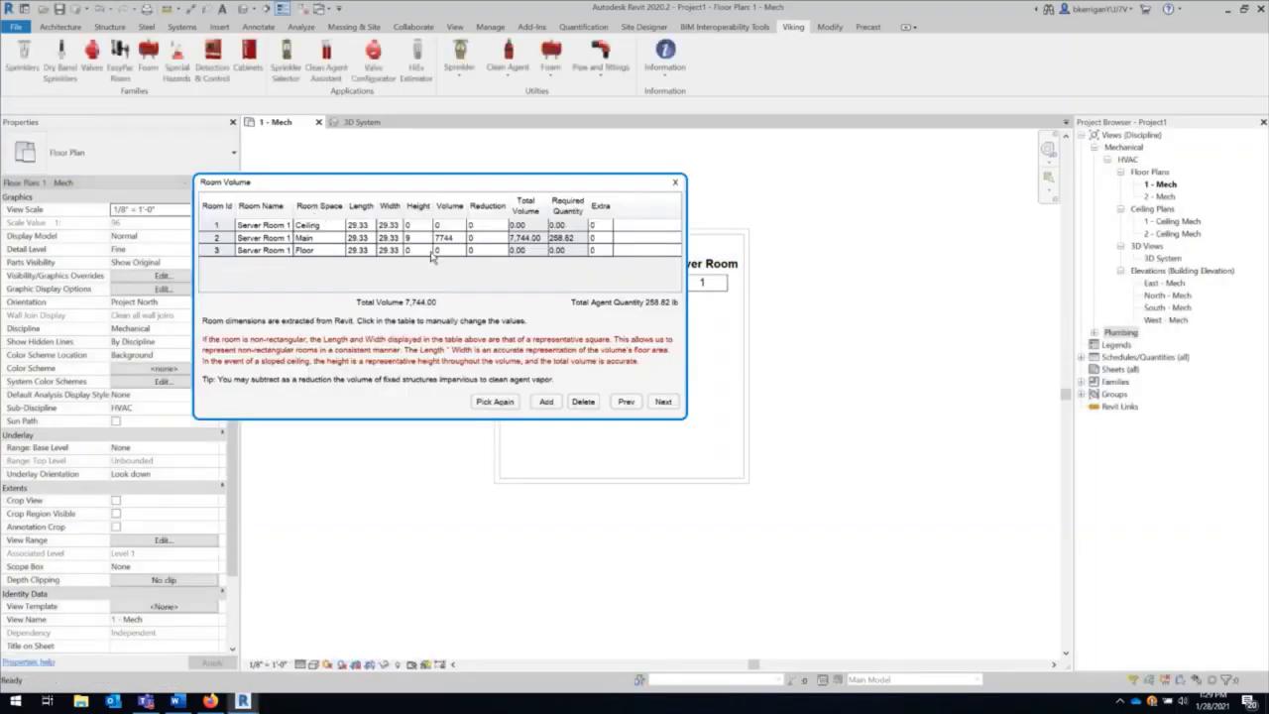
{"action": "left_click_drag", "start_coordinate": [426, 187], "coordinate": [489, 191]}
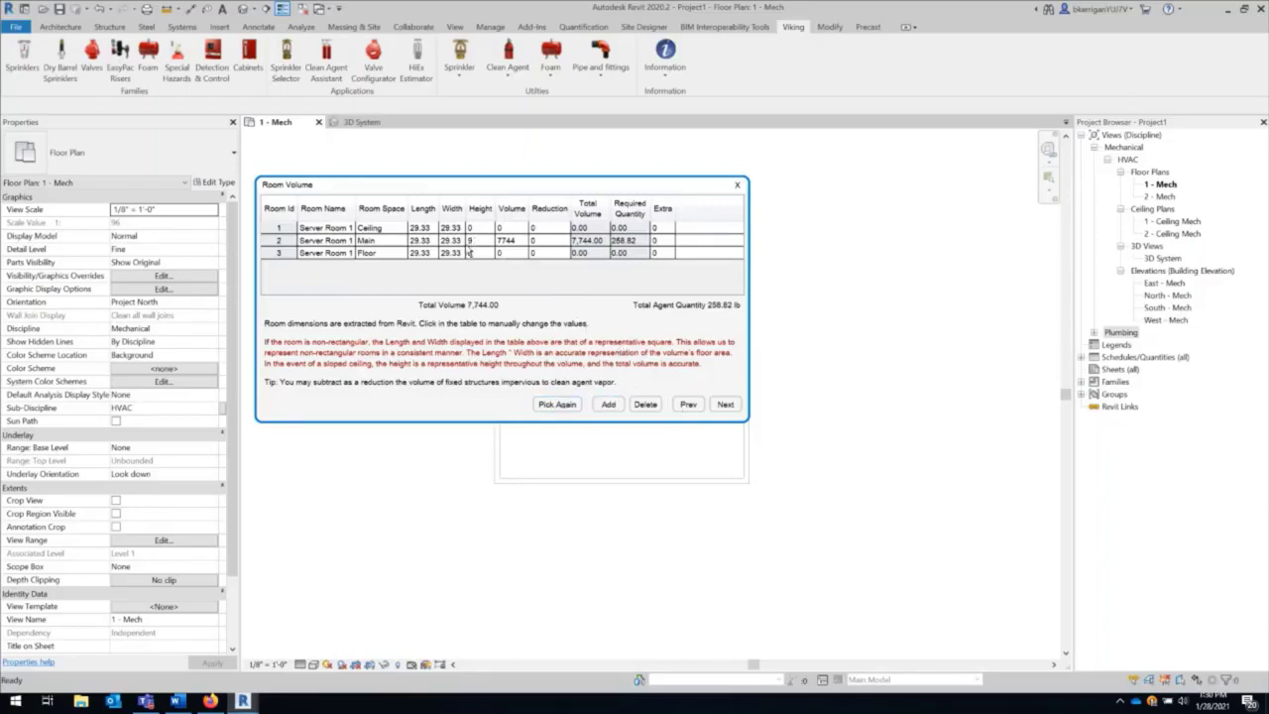
{"action": "left_click", "coordinate": [725, 405]}
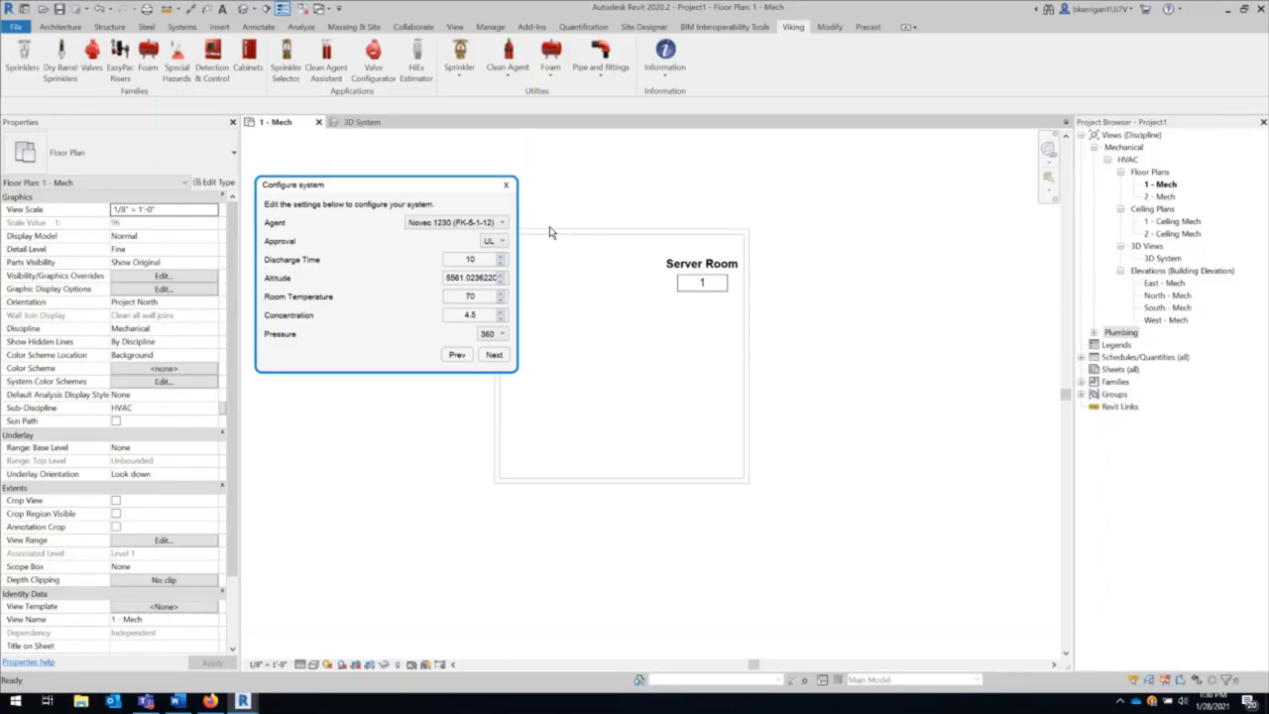
Choose Novec 1230 (FK-5-1-12) as the agent and UL as the approval in the system configuration.
{"action": "left_click", "coordinate": [500, 225]}
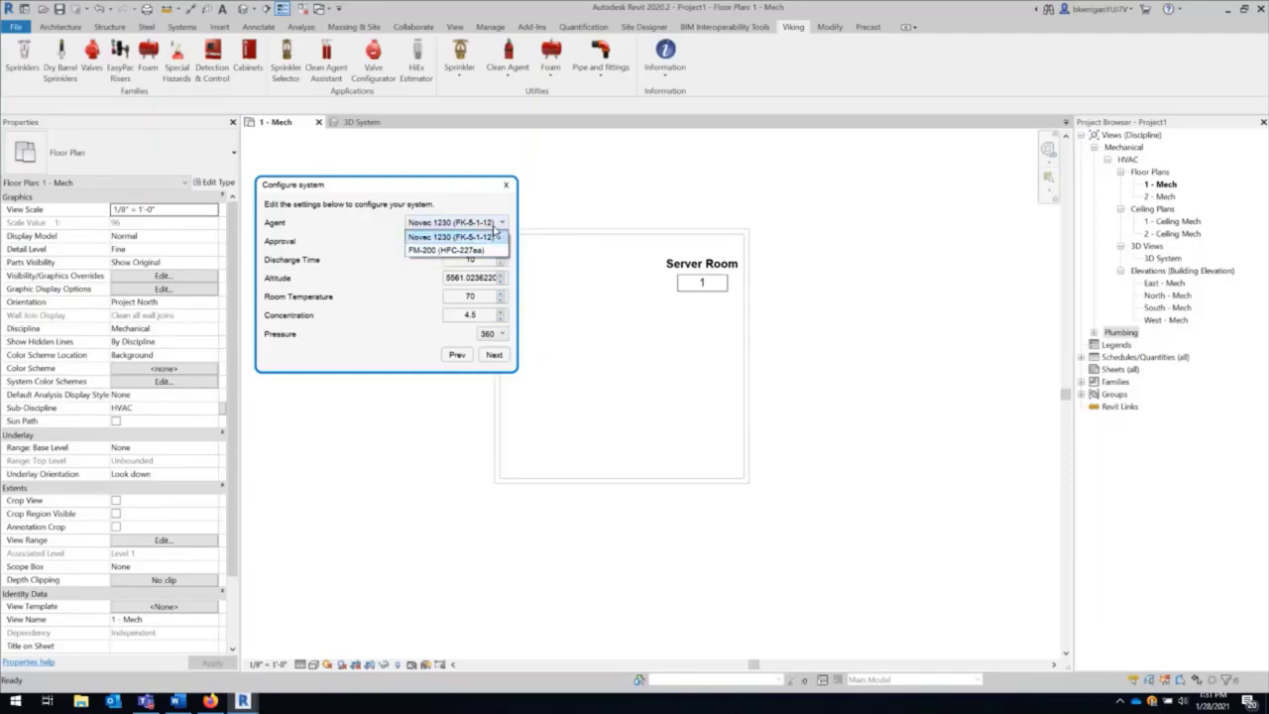
{"action": "left_click", "coordinate": [494, 237]}
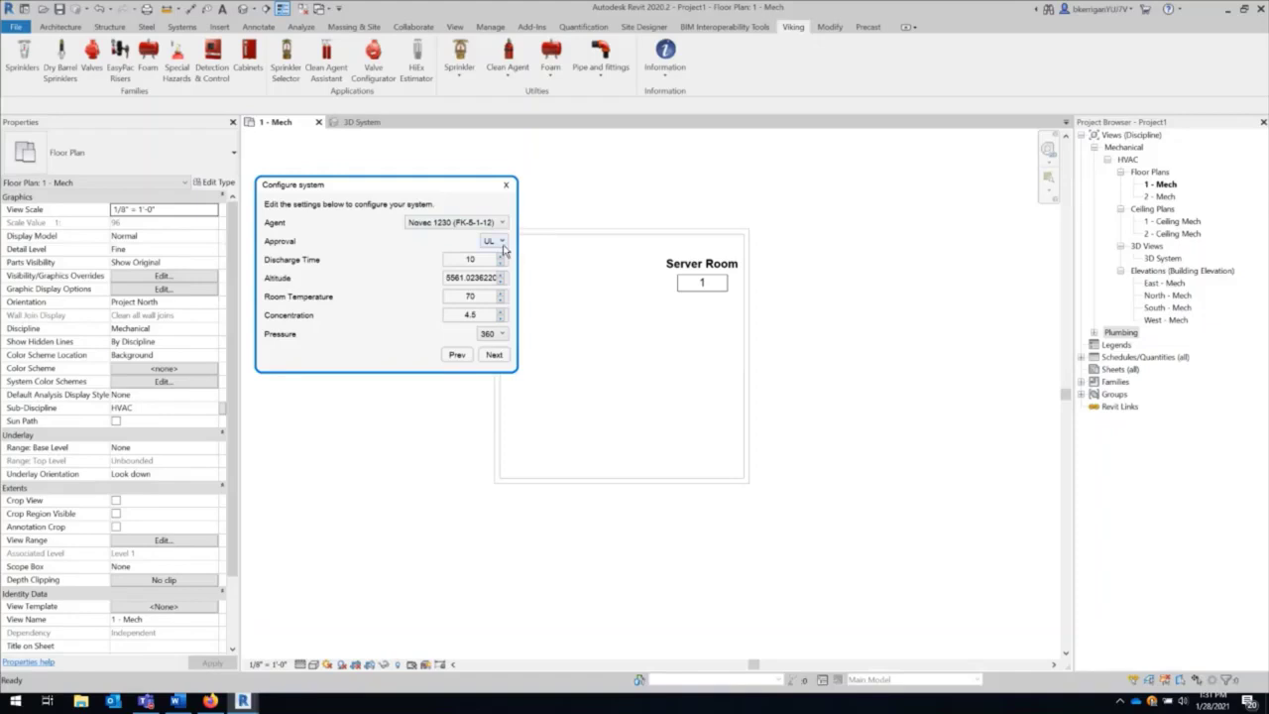
{"action": "left_click", "coordinate": [501, 241]}
{"action": "left_click", "coordinate": [502, 246]}
Try FM-200 (HFC-227ea) as the agent to compare its concentration, and return to Novec 1230 (FK-5-1-12).
{"action": "left_click", "coordinate": [429, 224]}
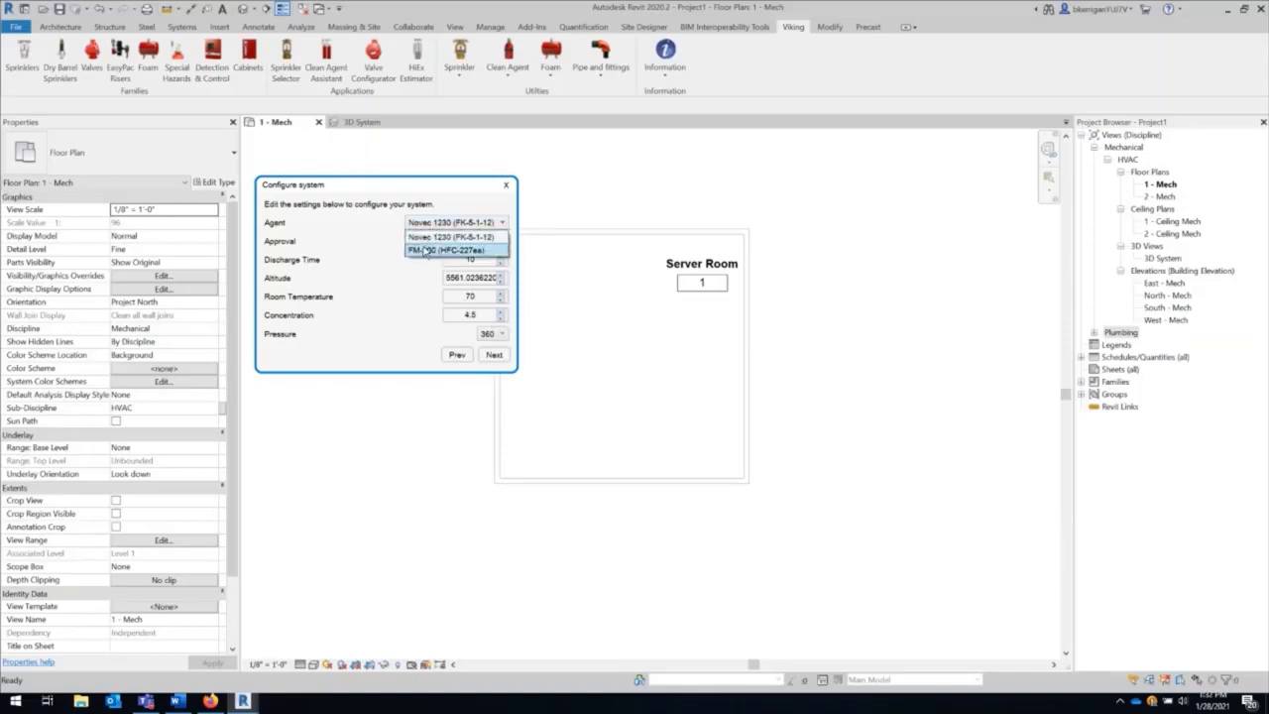
{"action": "left_click", "coordinate": [424, 251]}
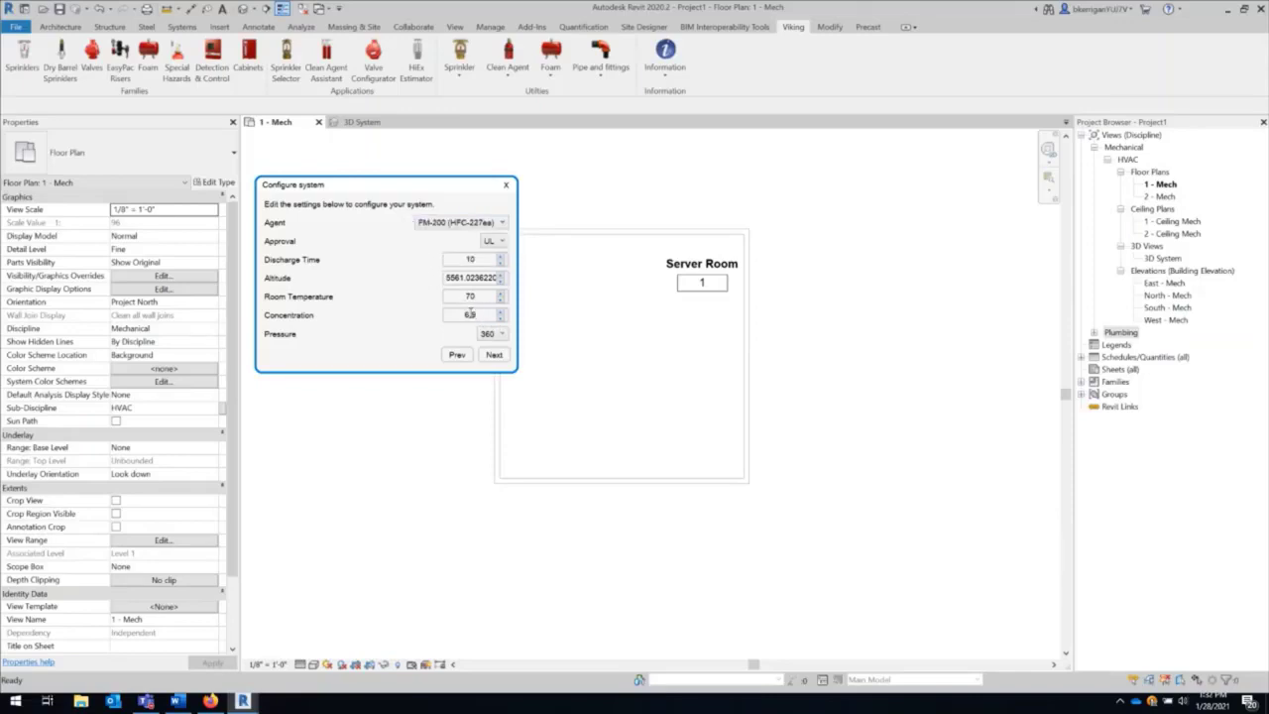
{"action": "left_click", "coordinate": [454, 225]}
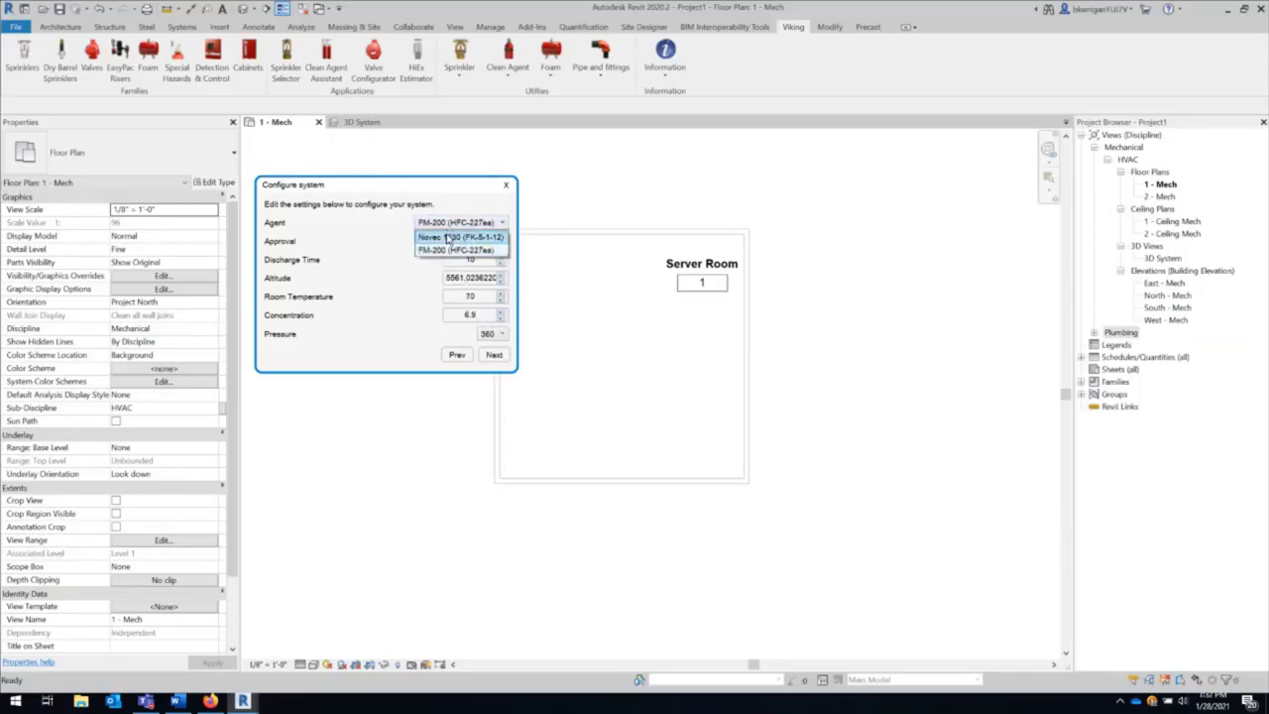
{"action": "left_click", "coordinate": [449, 238]}
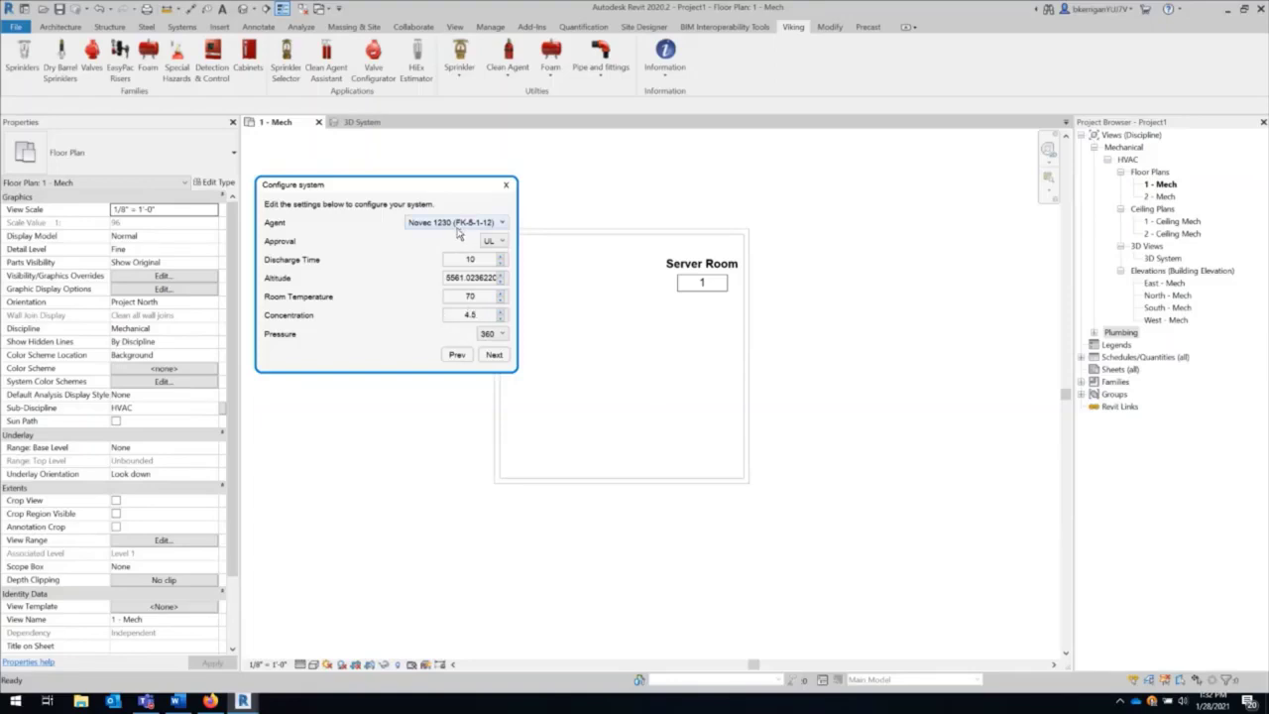
Keep the container pressure at 360 and accept the system configuration.
{"action": "left_click", "coordinate": [502, 334]}
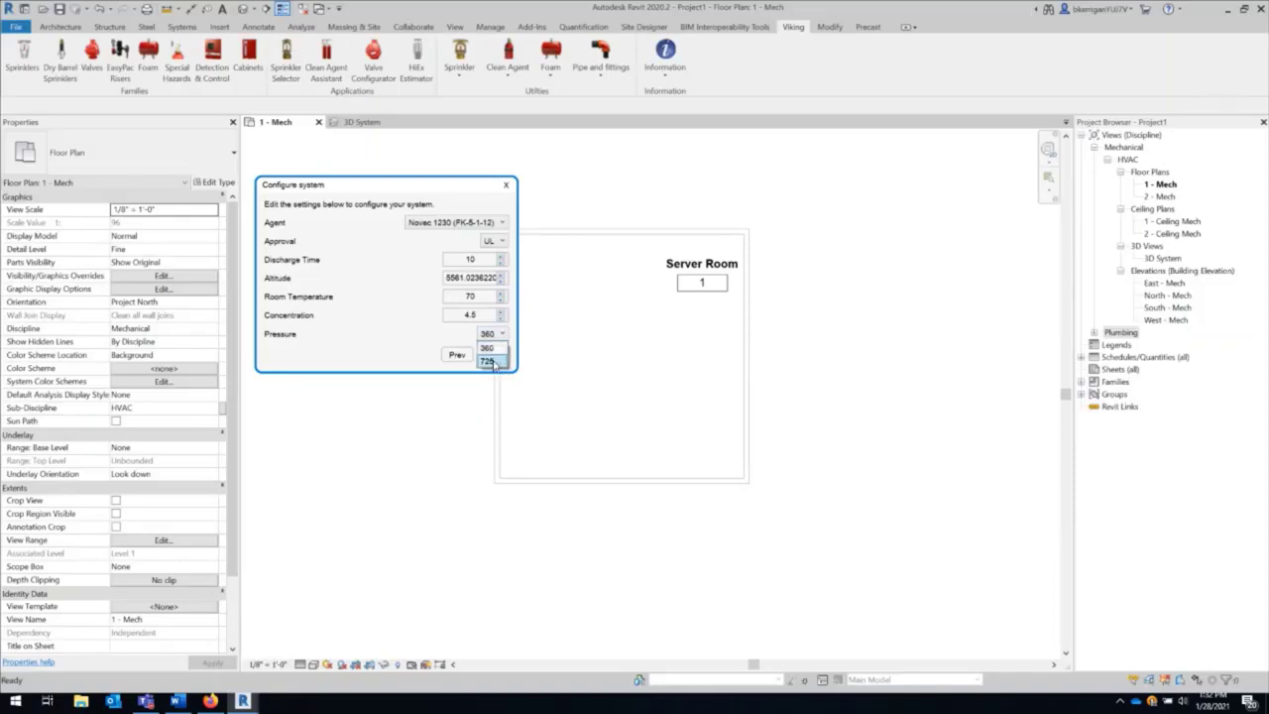
{"action": "left_click", "coordinate": [495, 345]}
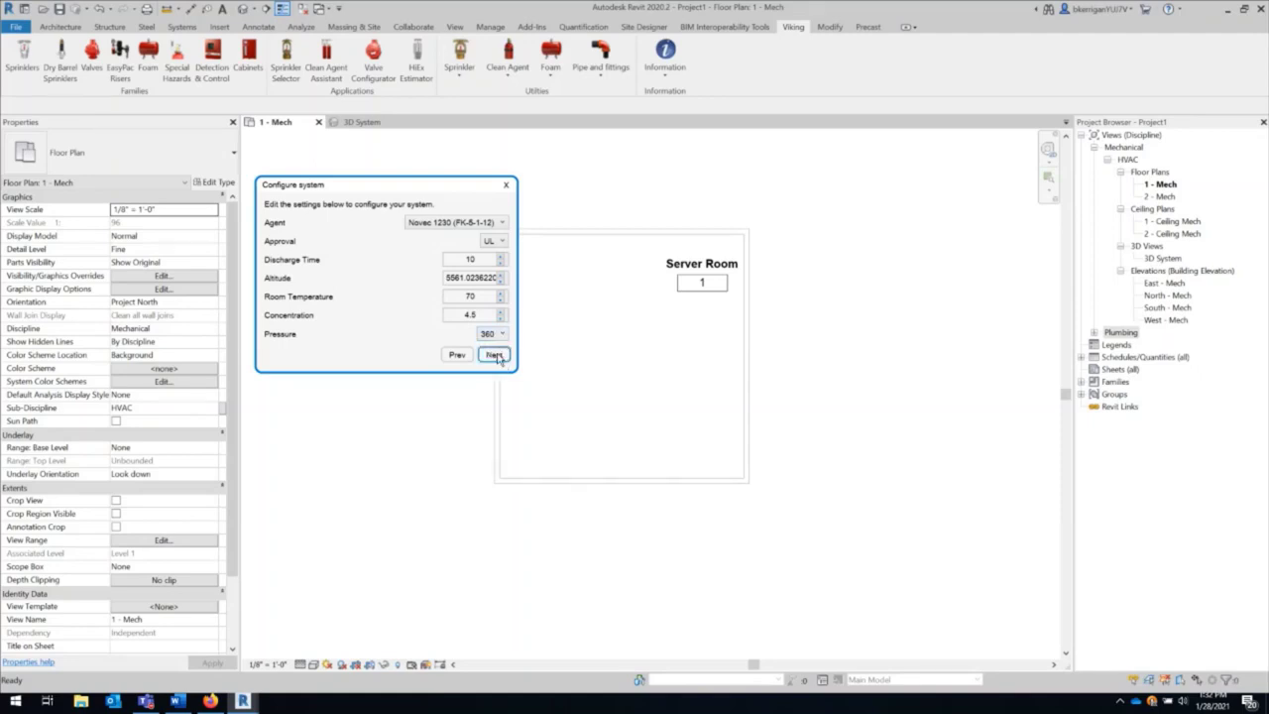
{"action": "left_click", "coordinate": [494, 355]}
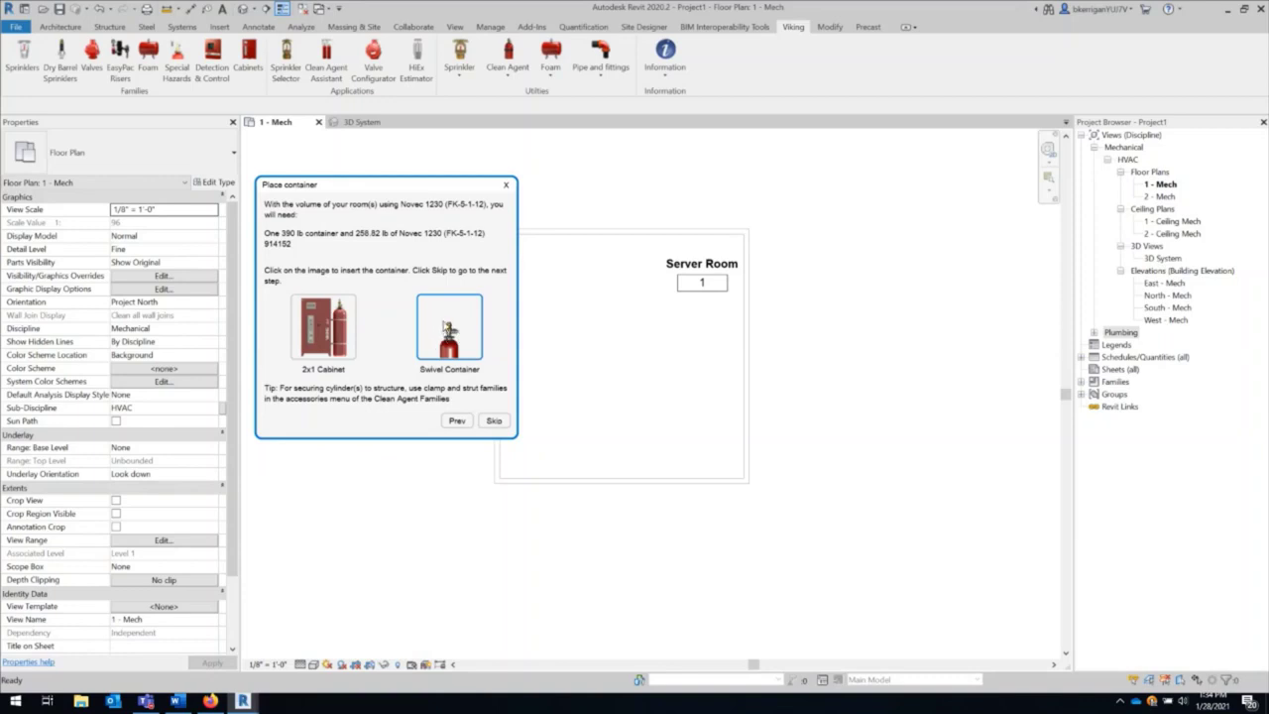
Insert the Novec 1230 swivel container in the upper-left inside corner of the Server Room and end component placement.
{"action": "left_click", "coordinate": [447, 328]}
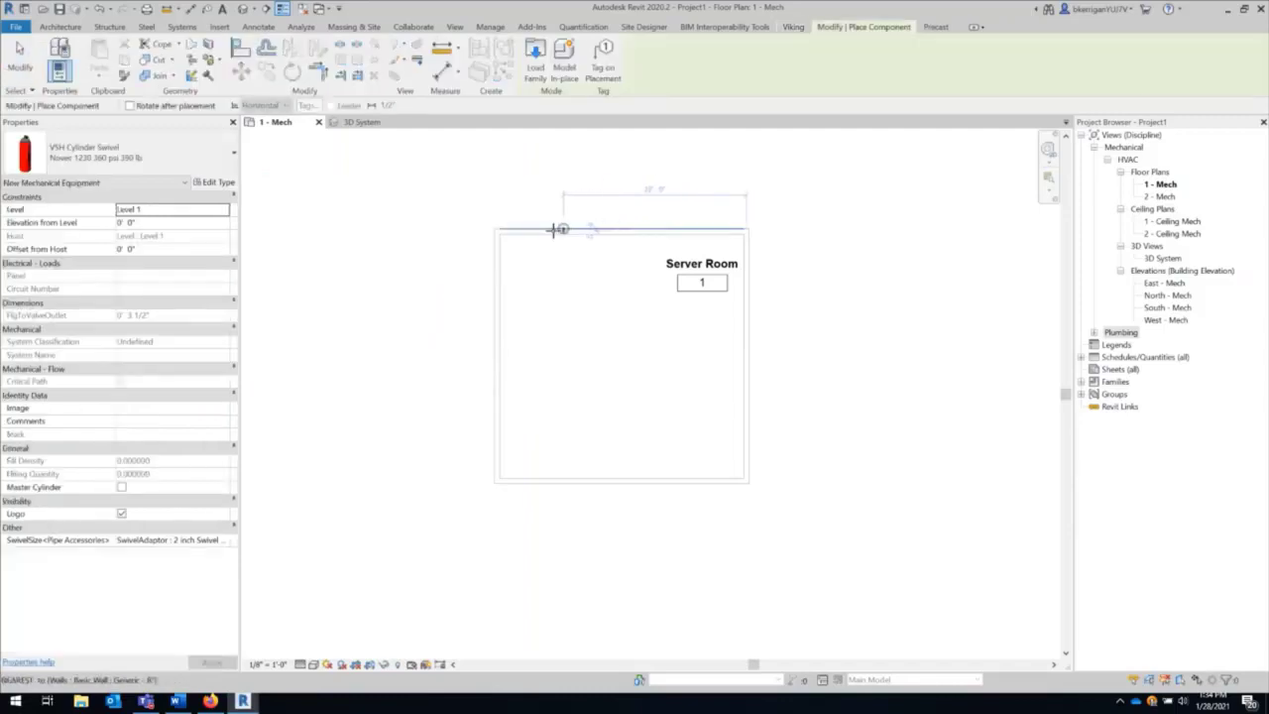
{"action": "scroll", "coordinate": [487, 247], "scroll_direction": "up", "scroll_amount": 2}
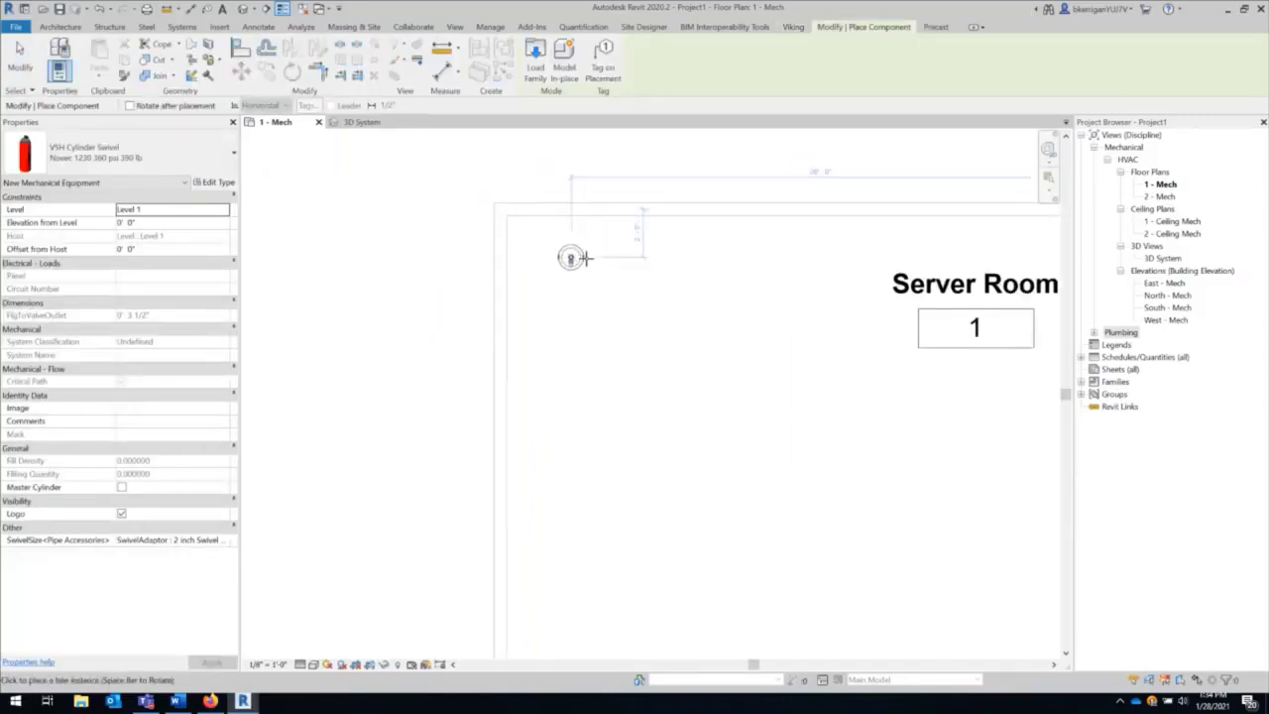
{"action": "middle_click_drag", "start_coordinate": [601, 258], "coordinate": [459, 292]}
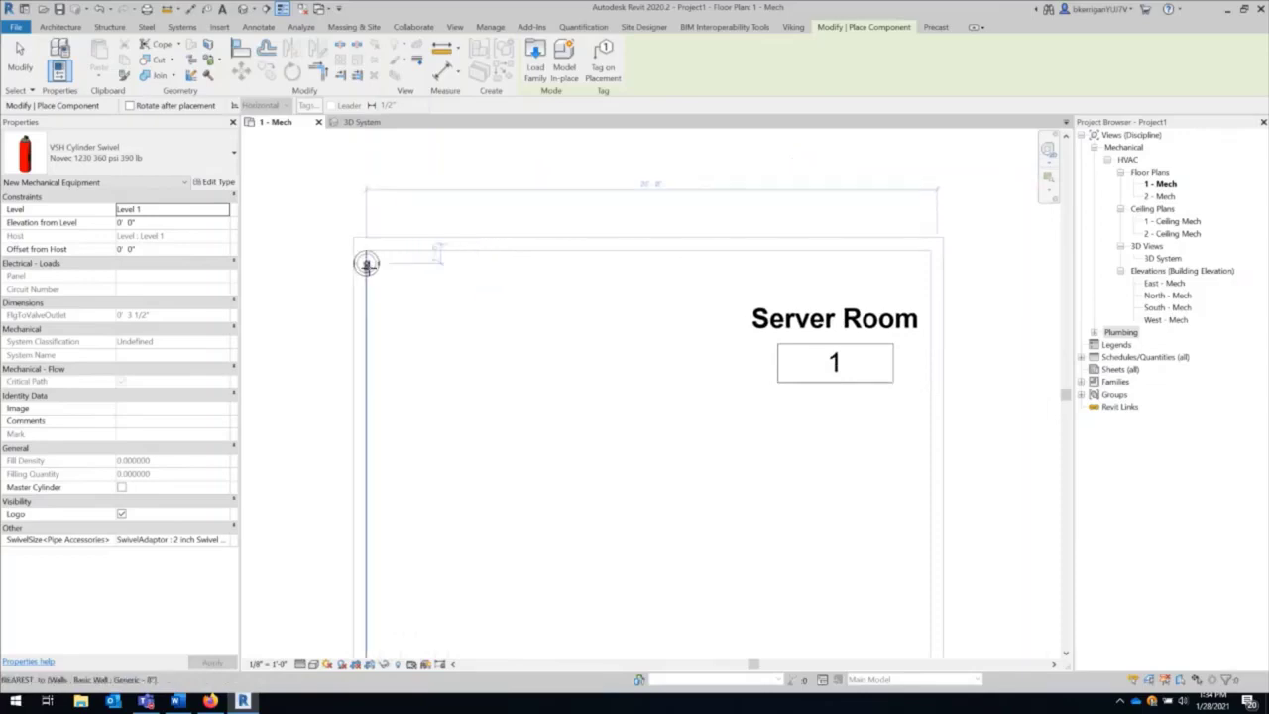
{"action": "scroll", "coordinate": [366, 262], "scroll_direction": "up", "scroll_amount": 2}
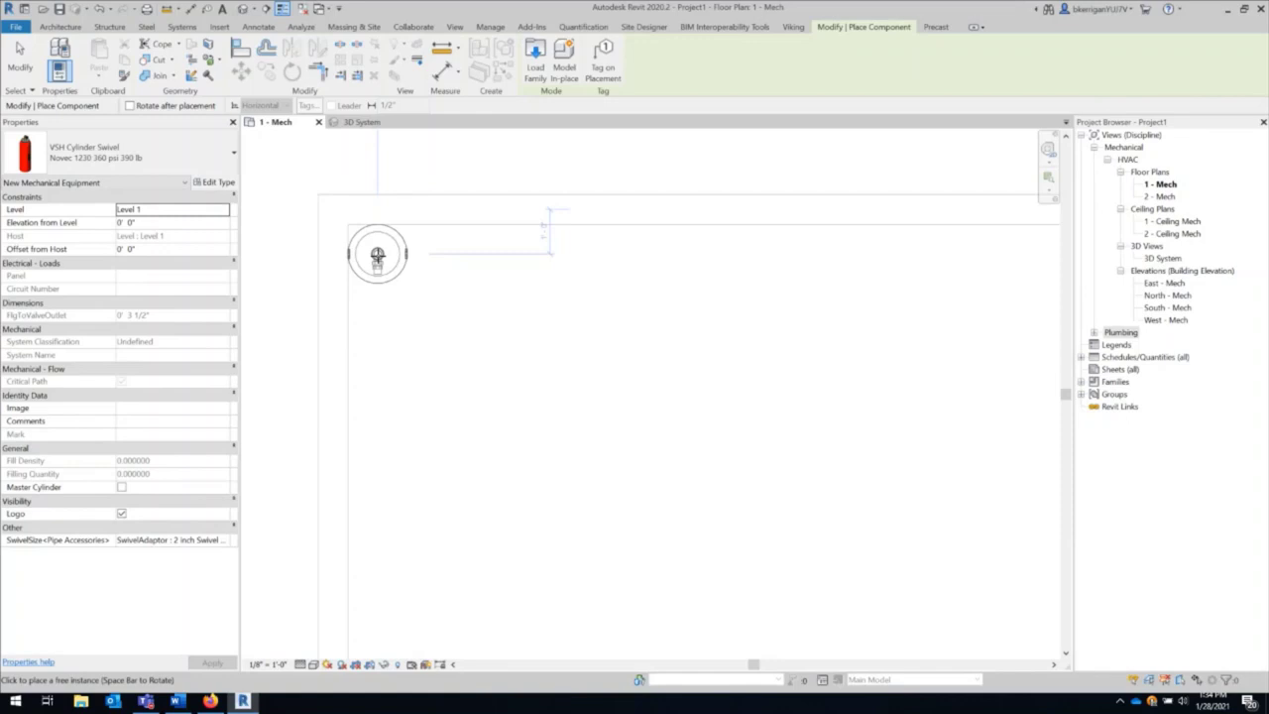
{"action": "left_click", "coordinate": [377, 255]}
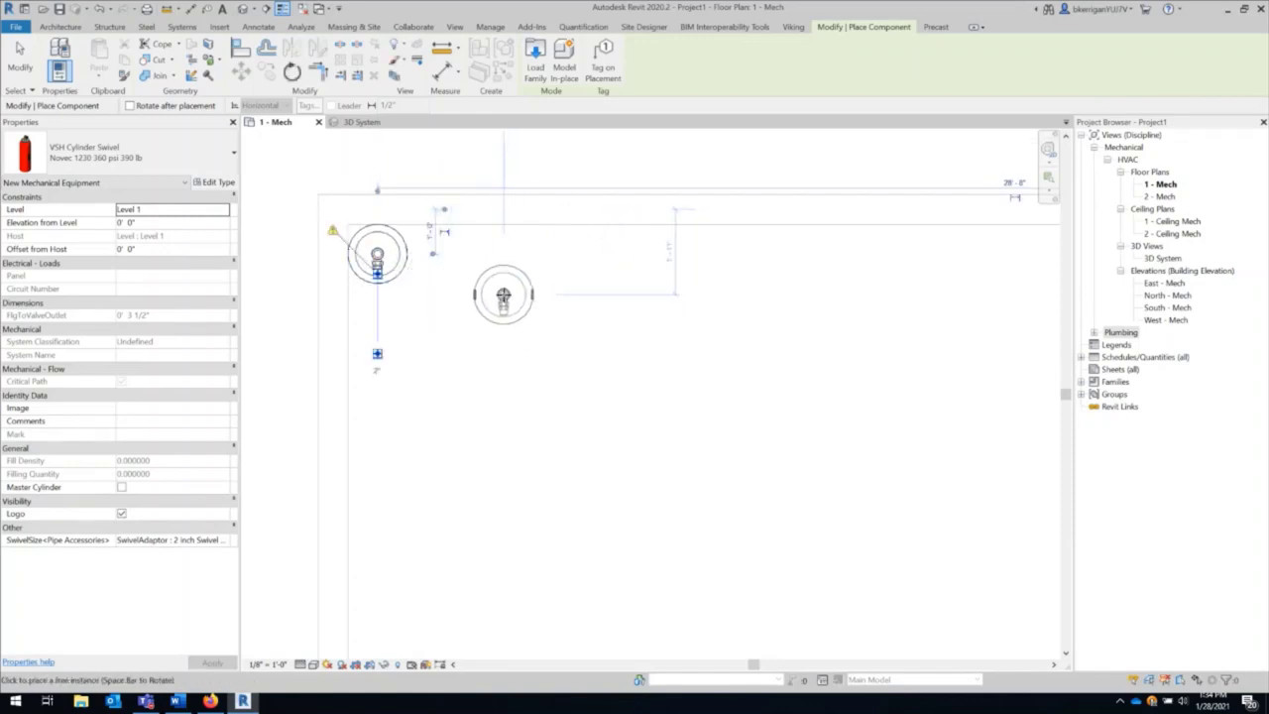
{"action": "key", "text": "Escape"}
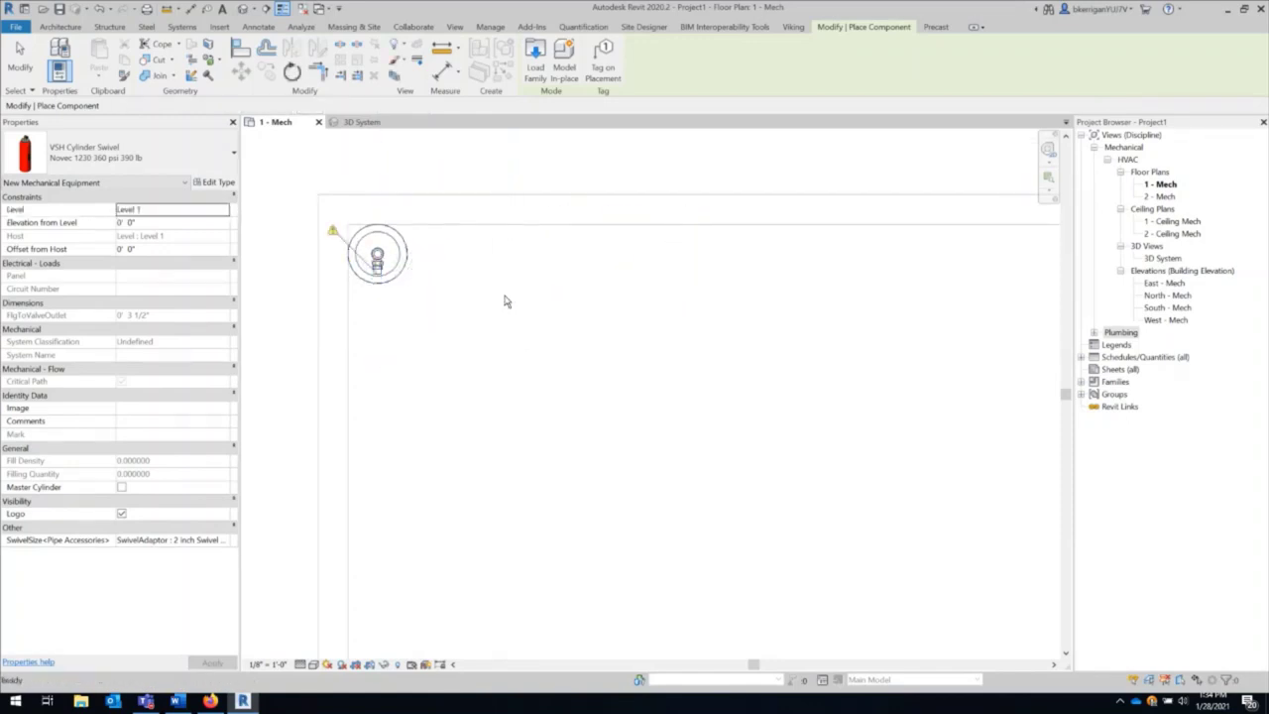
Move the nozzle estimation window aside and inspect the placed cylinder and its outlet pipe up close in the 3D System view.
{"action": "left_click_drag", "start_coordinate": [425, 187], "coordinate": [733, 166]}
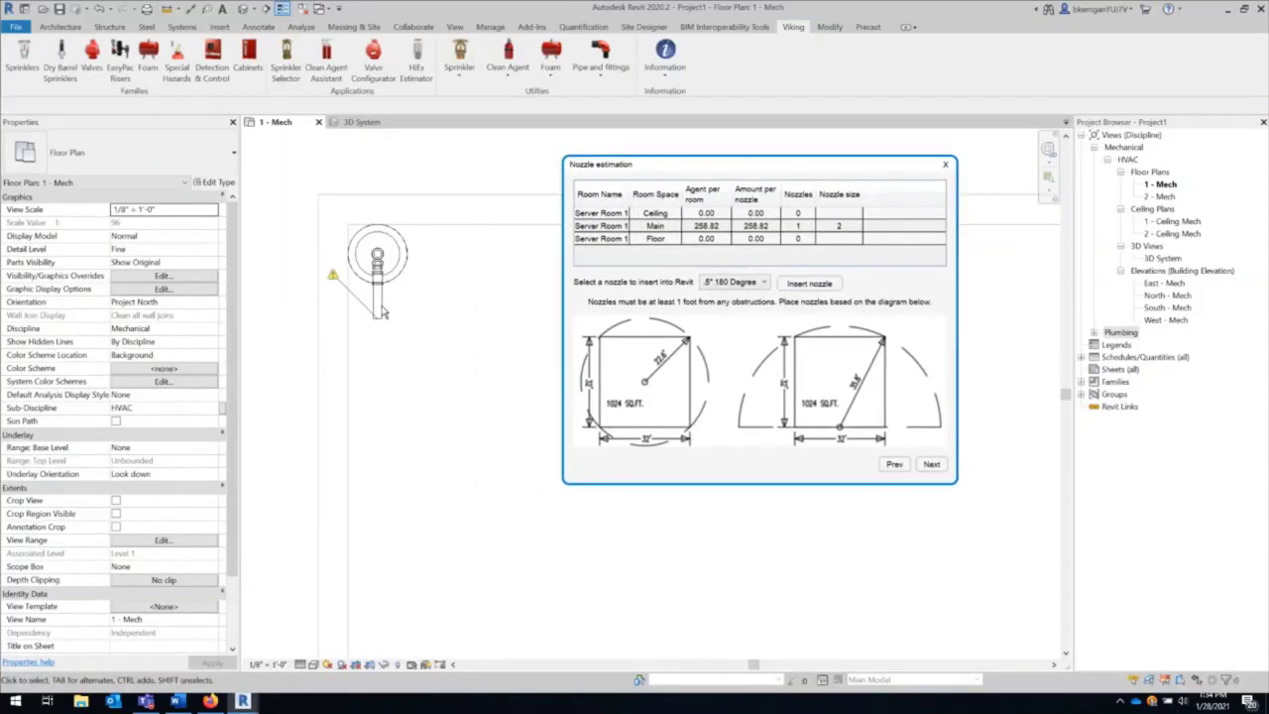
{"action": "double_click", "coordinate": [1152, 259]}
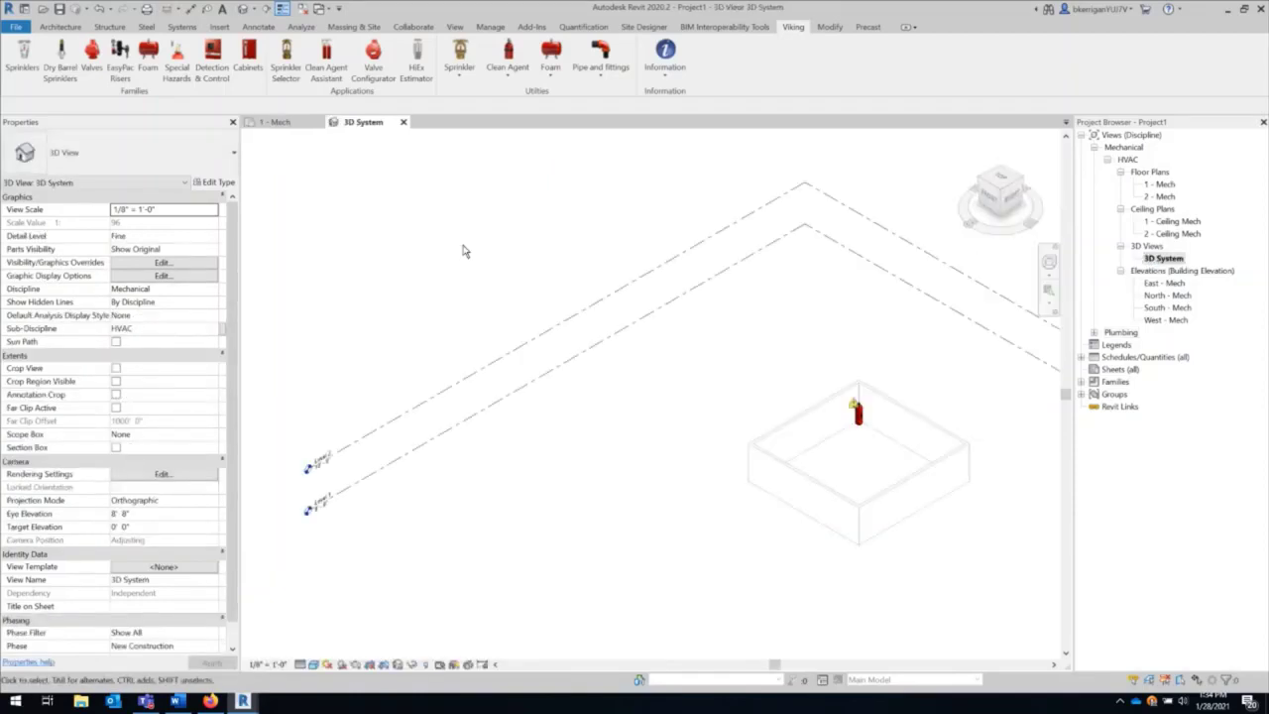
{"action": "scroll", "coordinate": [903, 433], "scroll_direction": "up", "scroll_amount": 8}
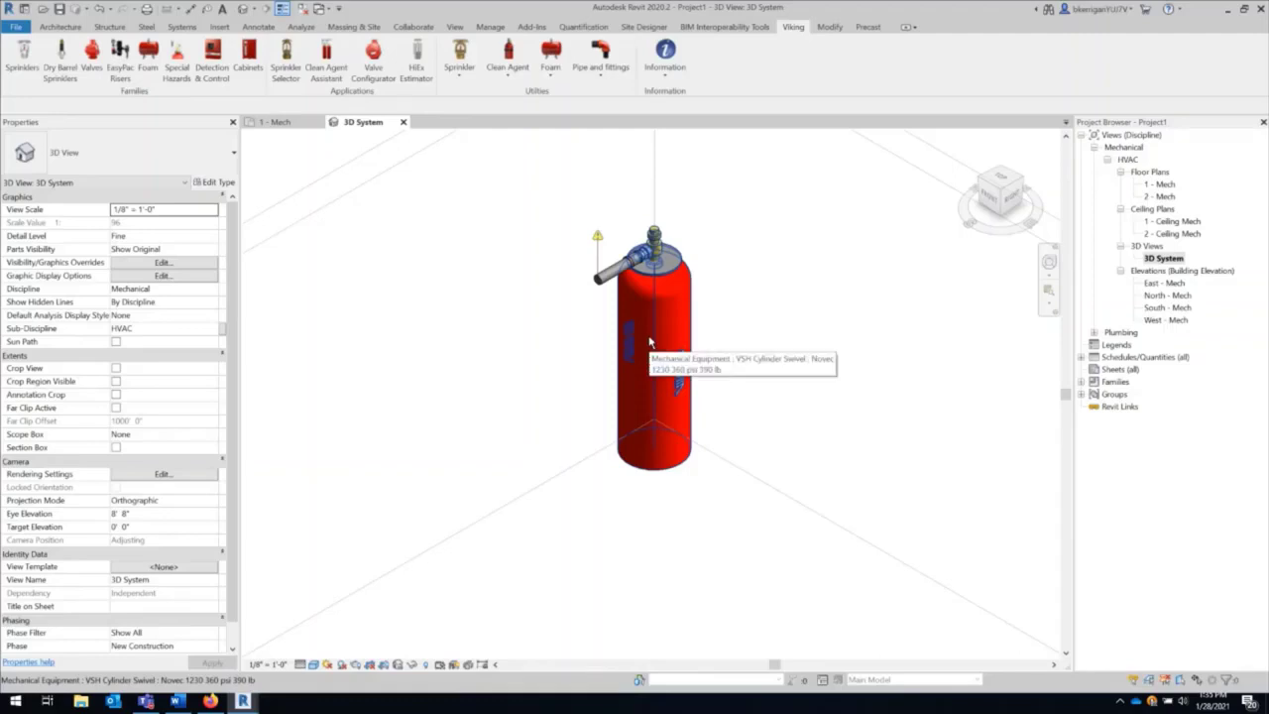
Rotate the cylinder and its outlet pipe network about 23° towards the left wall in the 1 - Mech floor plan.
{"action": "double_click", "coordinate": [1150, 186]}
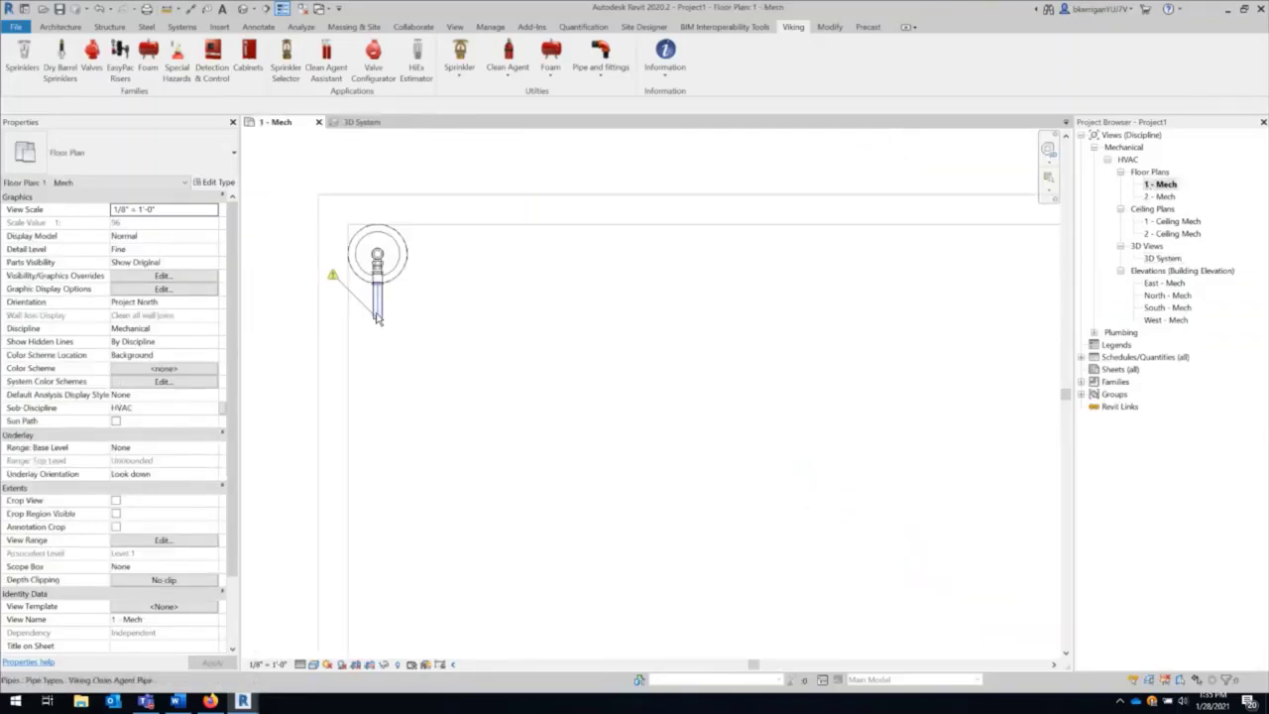
{"action": "key", "text": "Tab"}
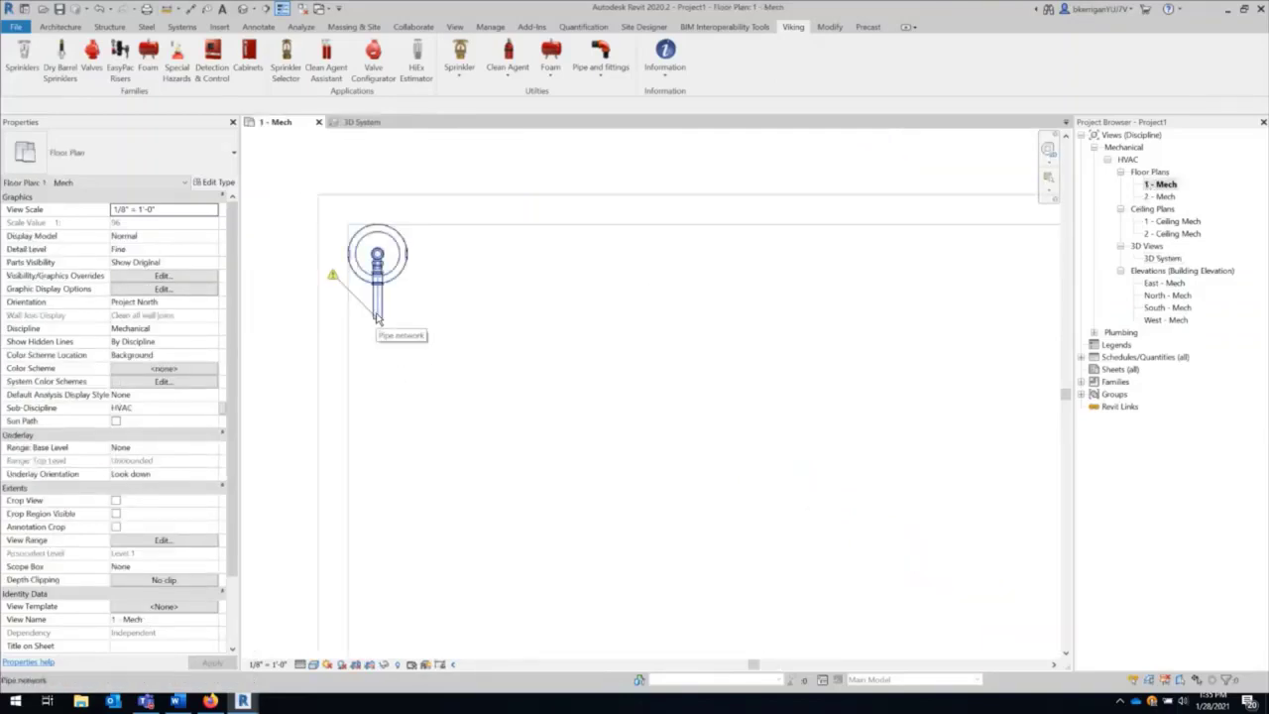
{"action": "left_click", "coordinate": [377, 318]}
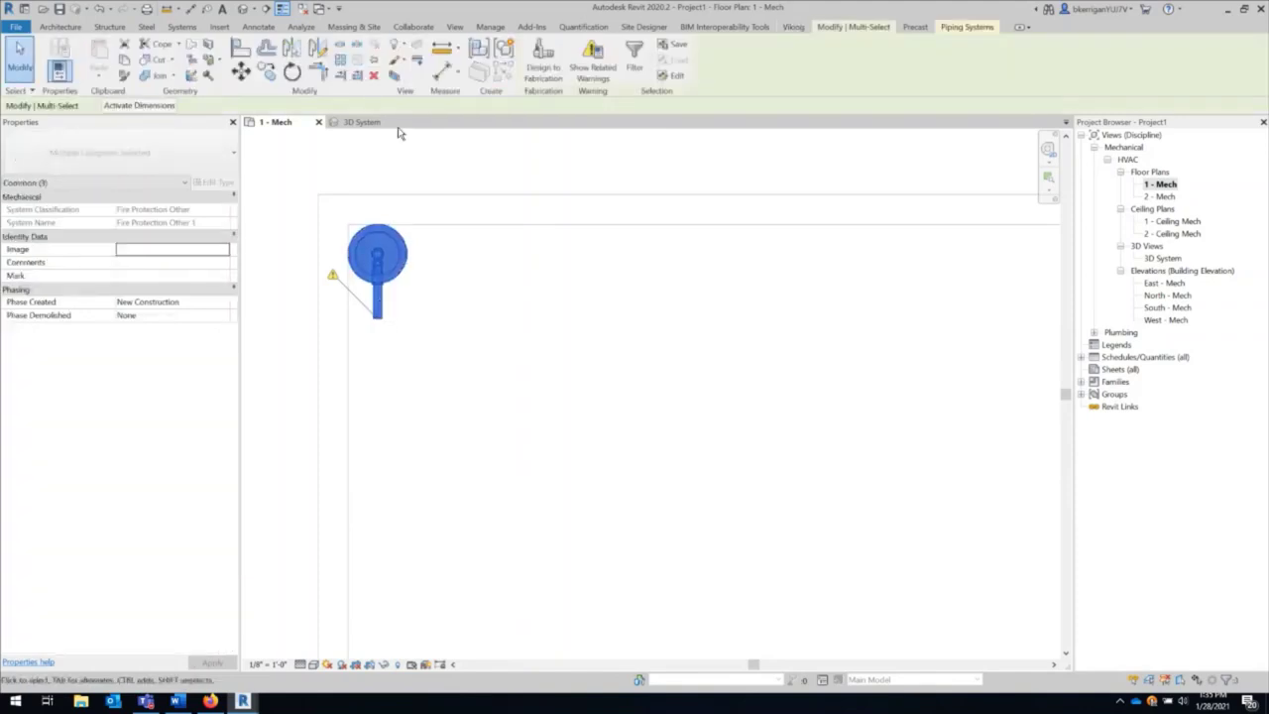
{"action": "left_click", "coordinate": [291, 72]}
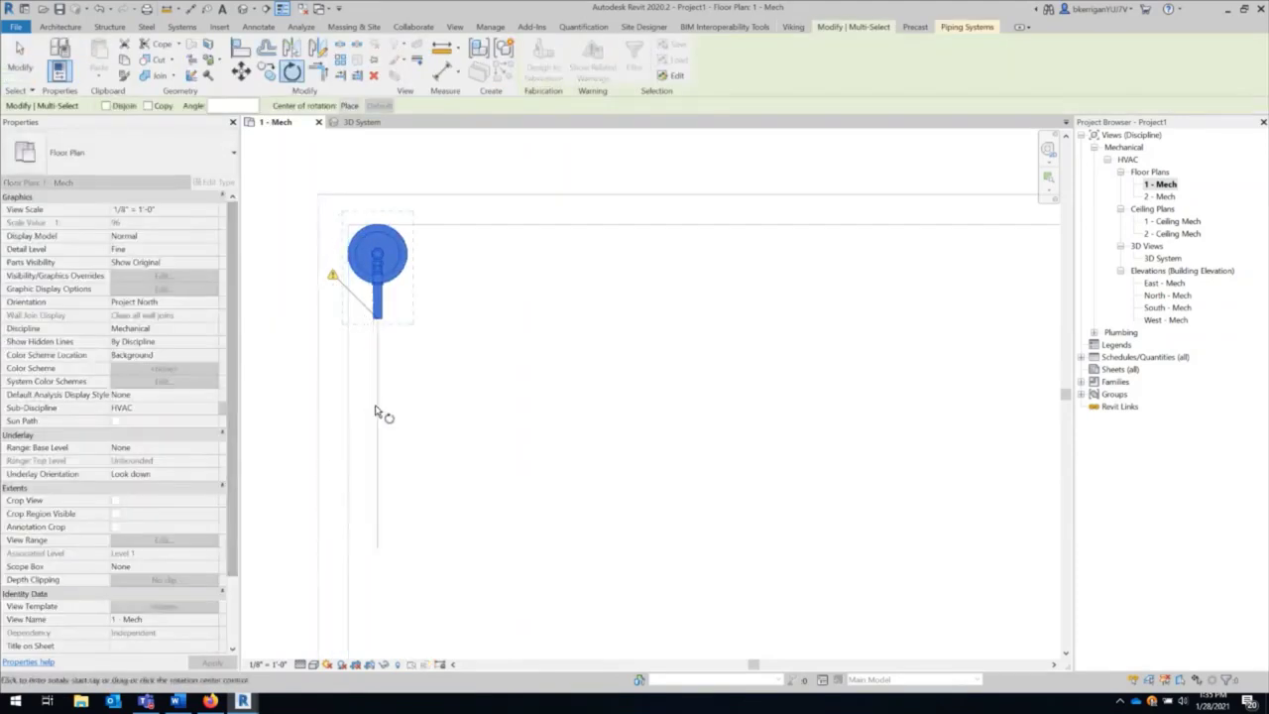
{"action": "left_click", "coordinate": [378, 409]}
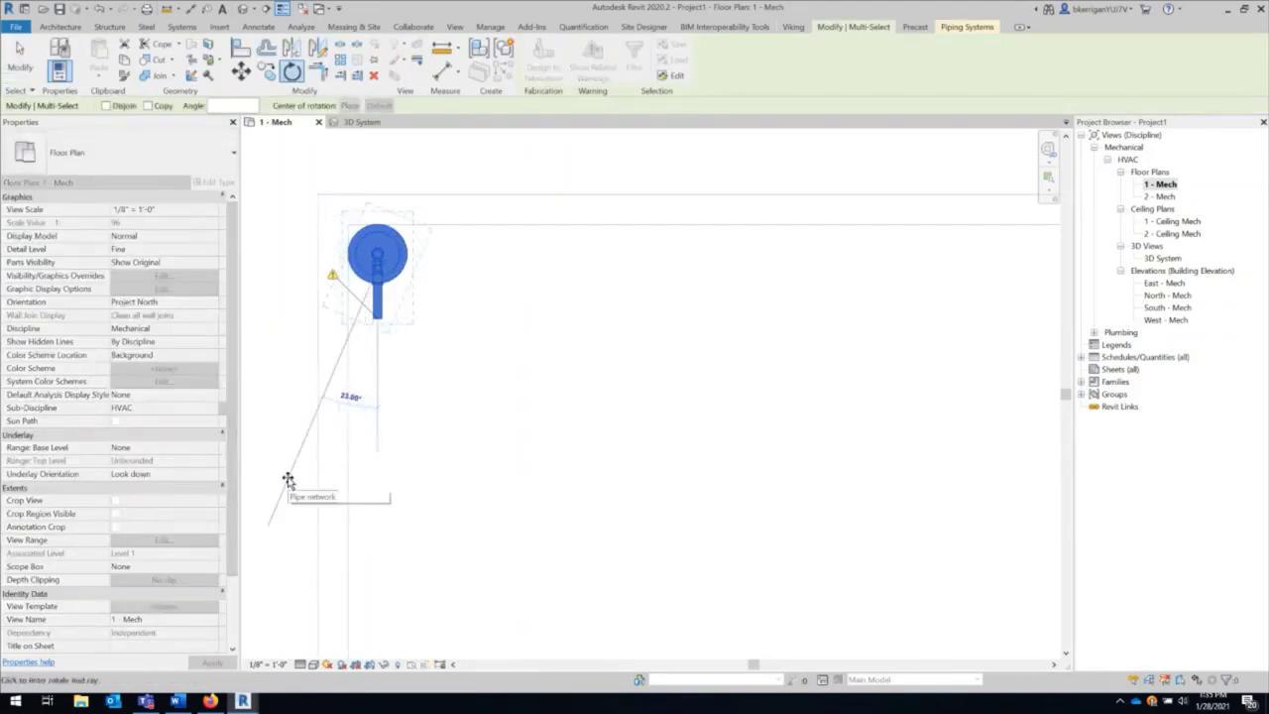
{"action": "left_click", "coordinate": [290, 483]}
{"action": "key", "text": "Left"}
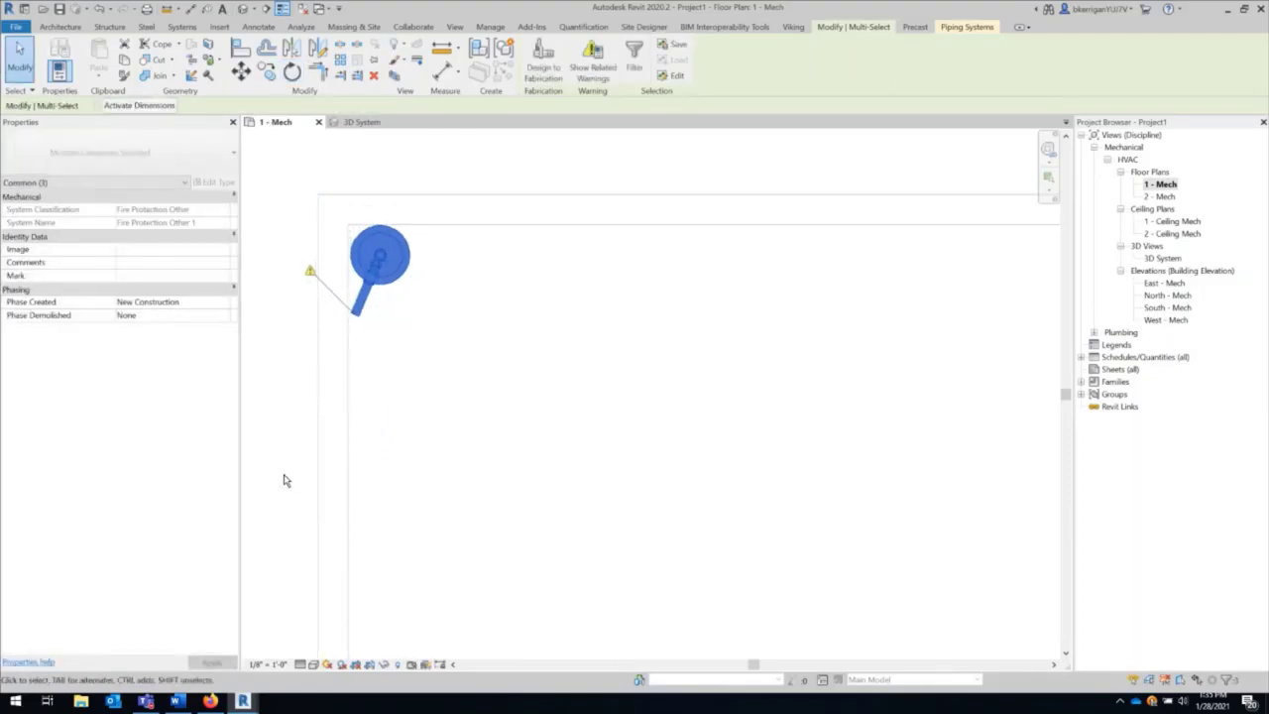
{"action": "key", "text": "Left"}
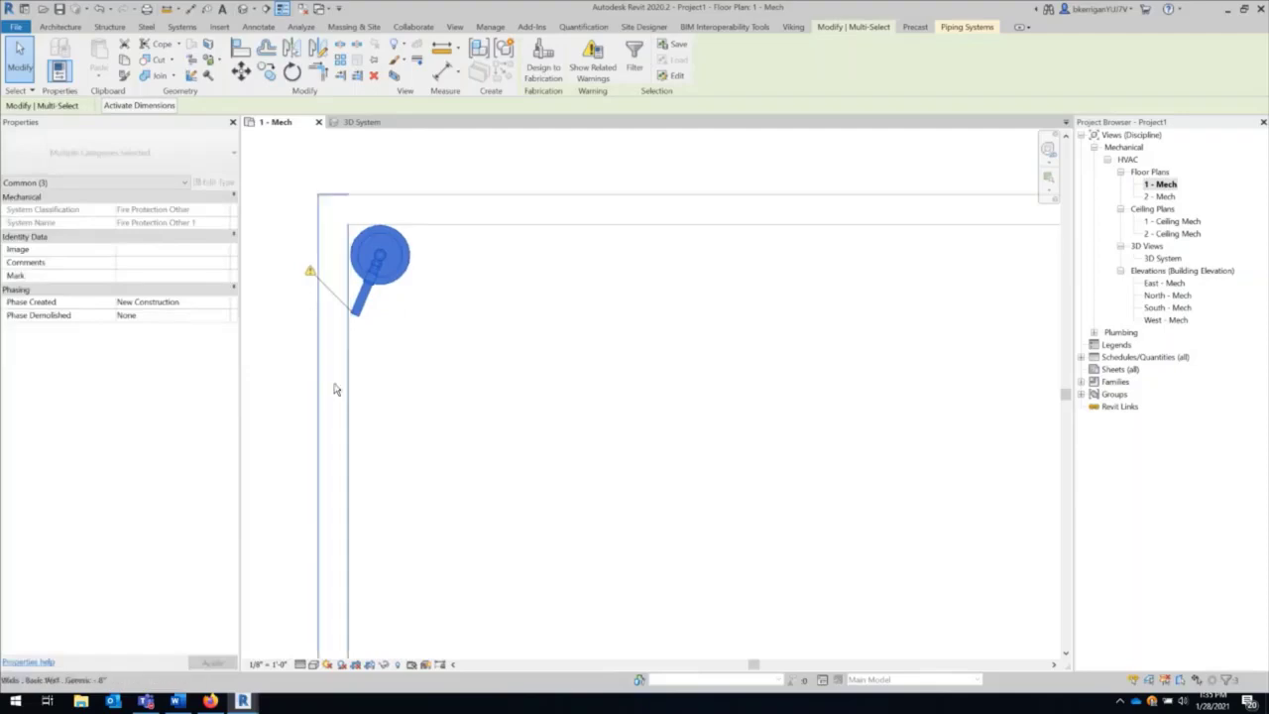
{"action": "left_click", "coordinate": [440, 402]}
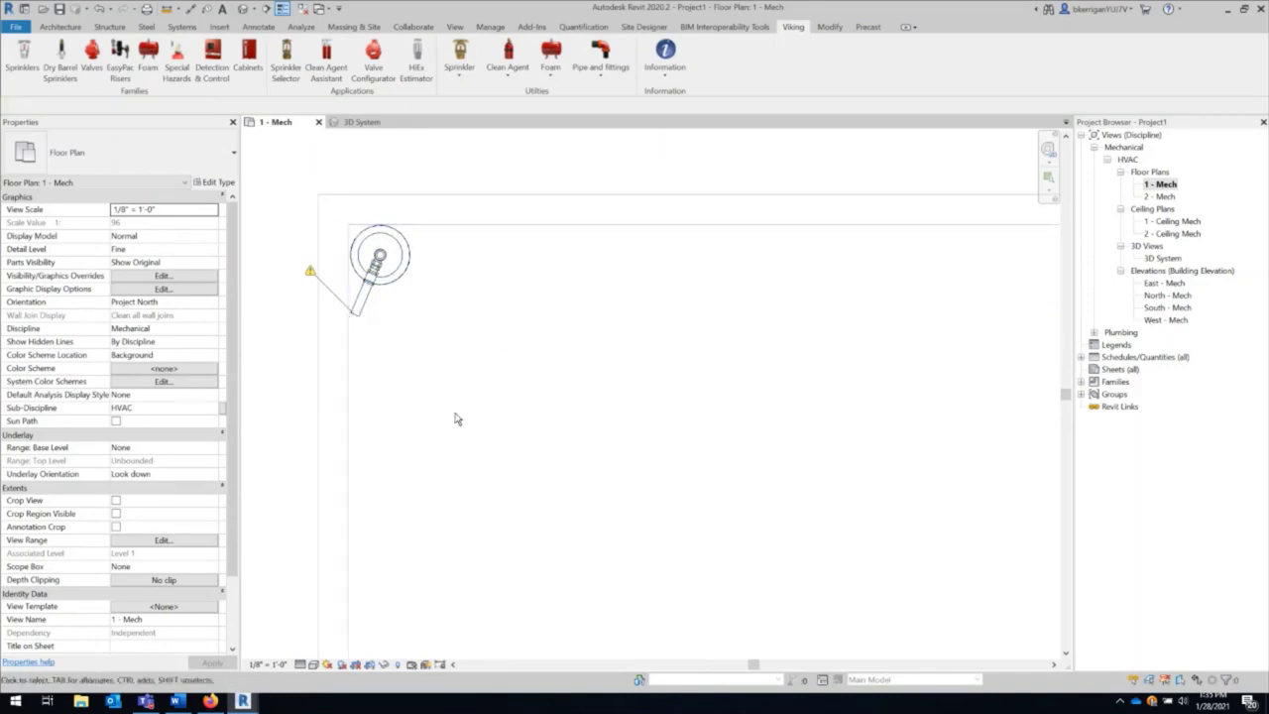
Return to the nozzle estimation window and start inserting a 2" 360 Degree nozzle.
{"action": "scroll", "coordinate": [446, 416], "scroll_direction": "down", "scroll_amount": 2}
{"action": "scroll", "coordinate": [404, 263], "scroll_direction": "down", "scroll_amount": 3}
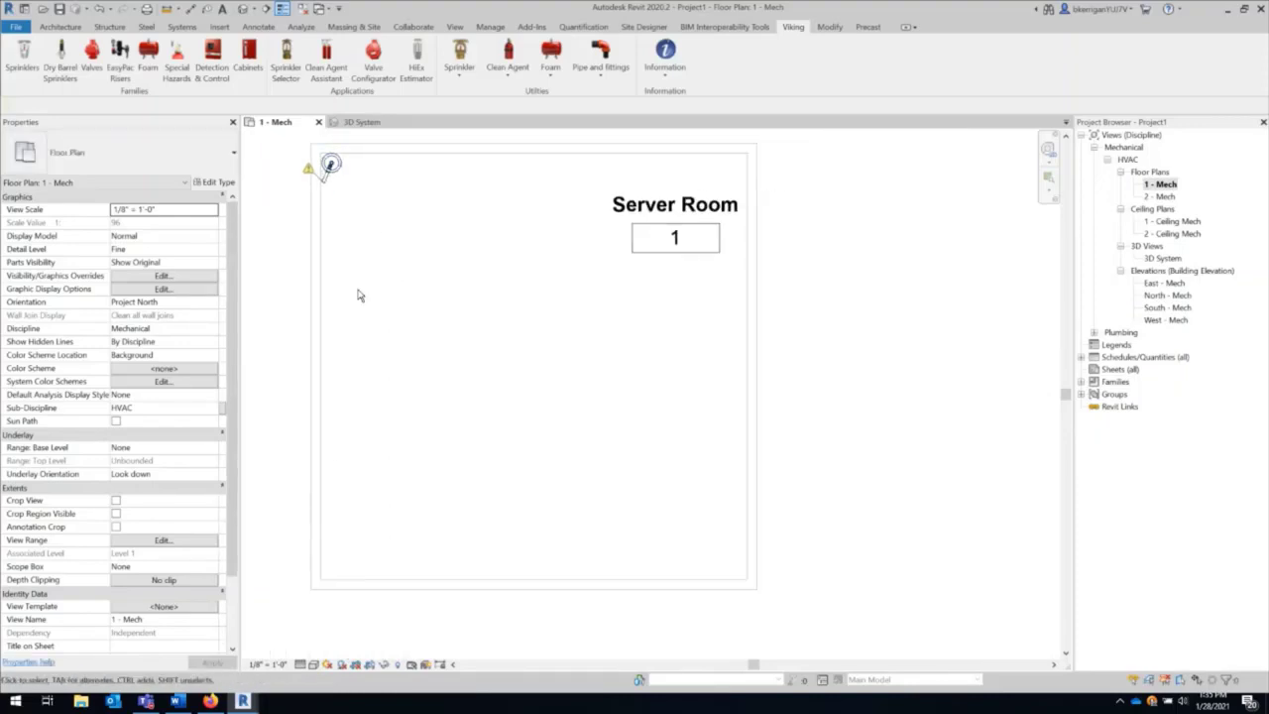
{"action": "mouse_move", "coordinate": [242, 701]}
{"action": "left_click", "coordinate": [315, 647]}
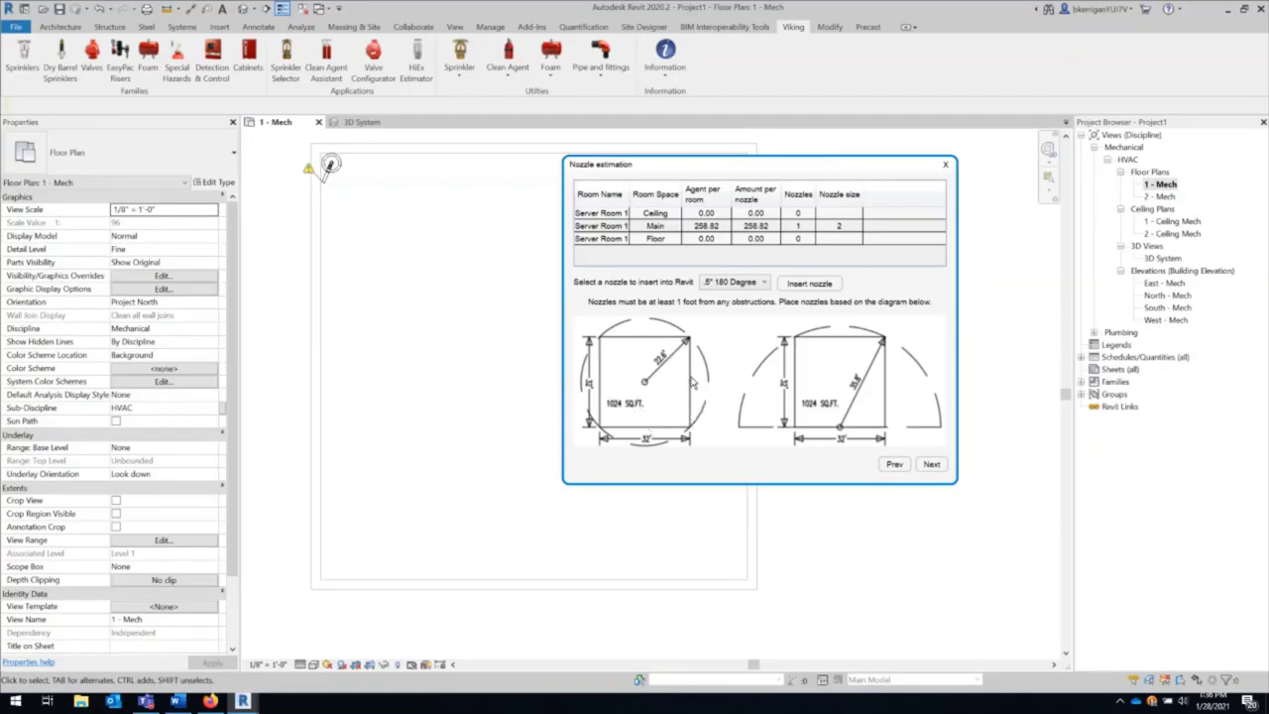
{"action": "left_click", "coordinate": [759, 282]}
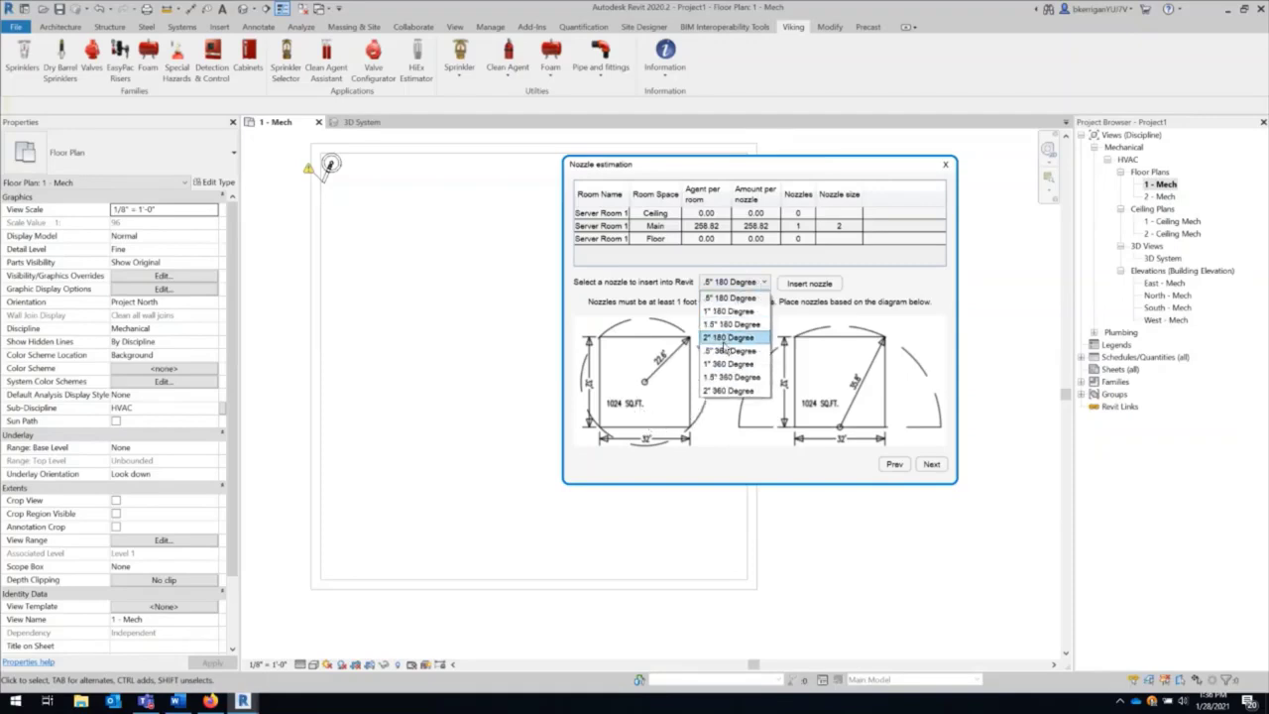
{"action": "left_click", "coordinate": [663, 303]}
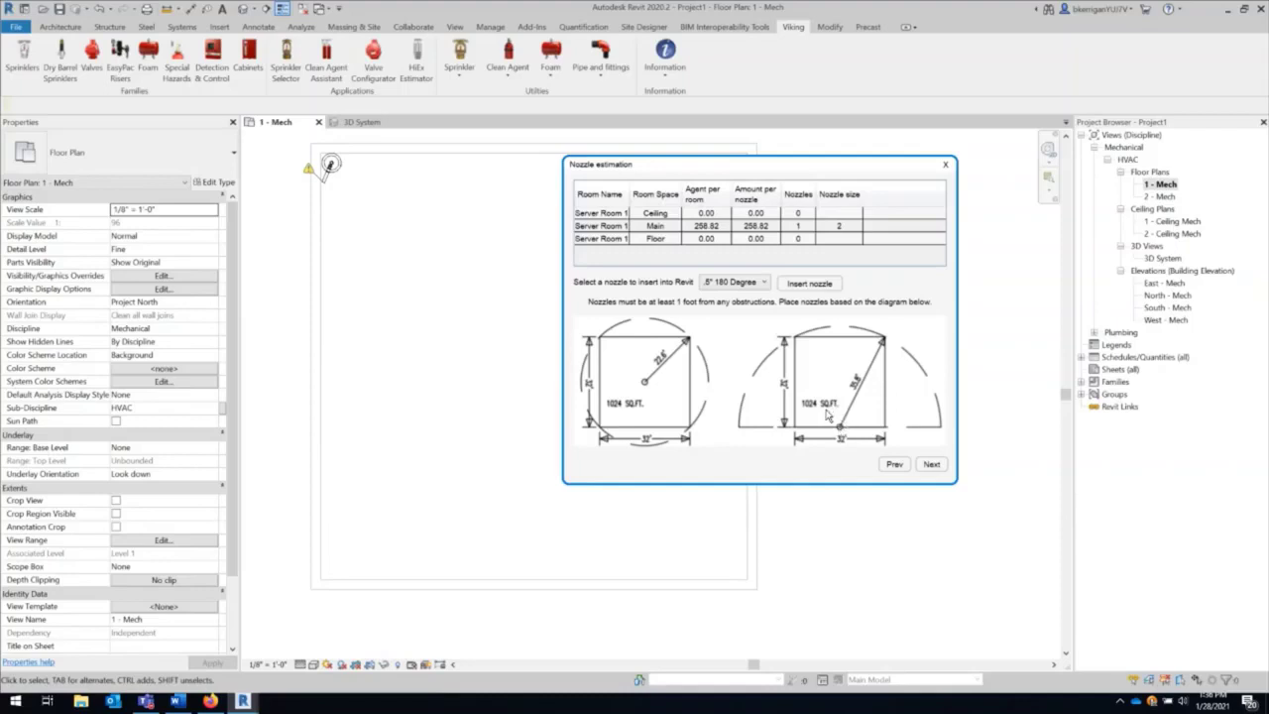
{"action": "left_click", "coordinate": [742, 283]}
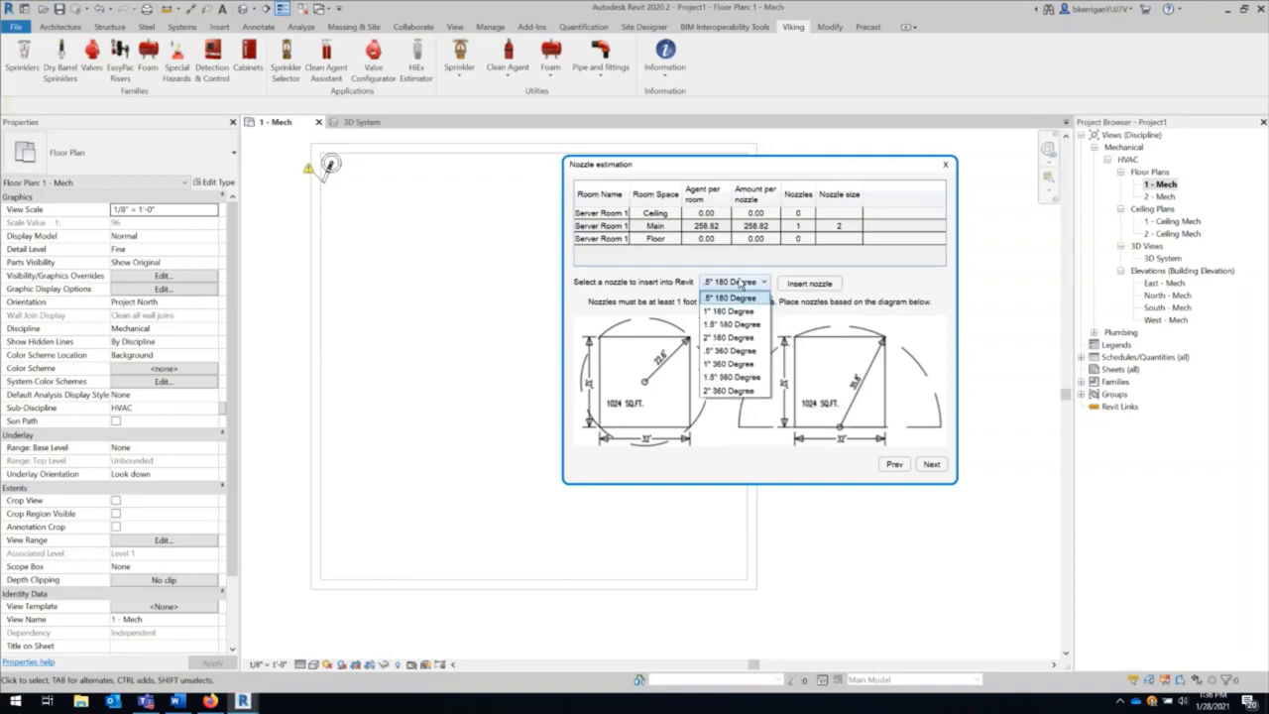
{"action": "left_click", "coordinate": [732, 392]}
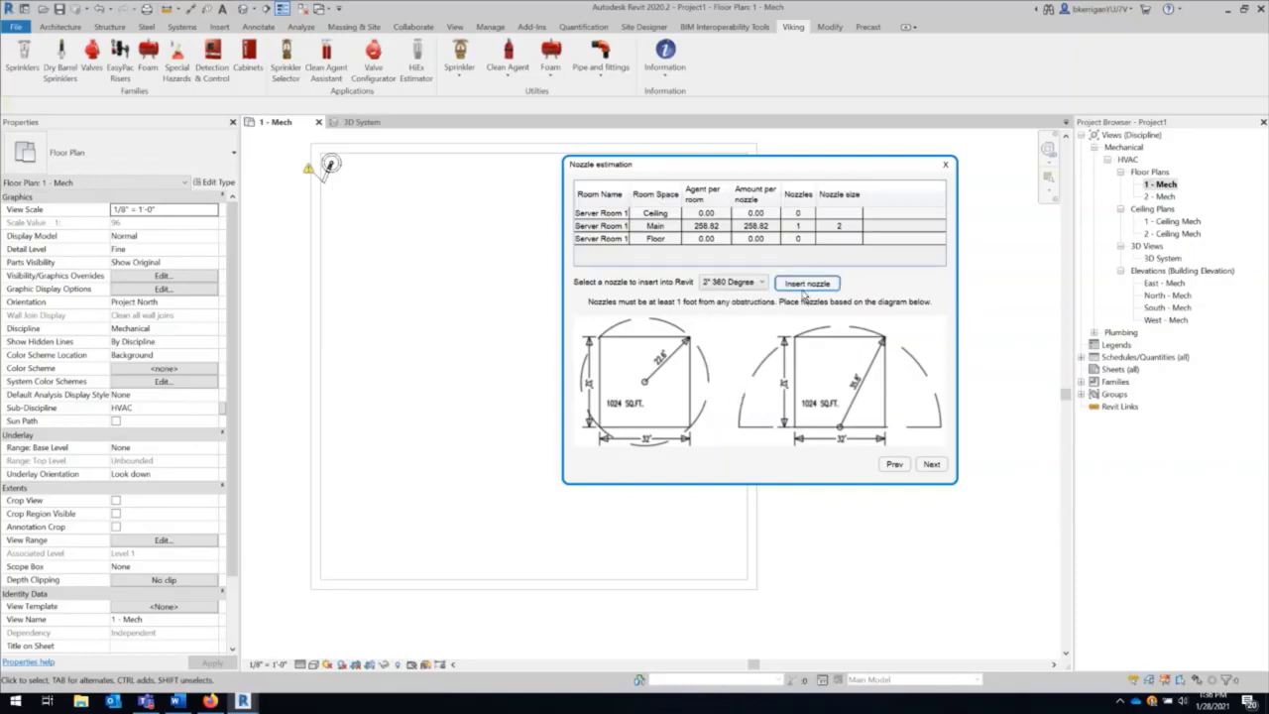
{"action": "left_click", "coordinate": [805, 286]}
{"action": "left_click", "coordinate": [815, 286]}
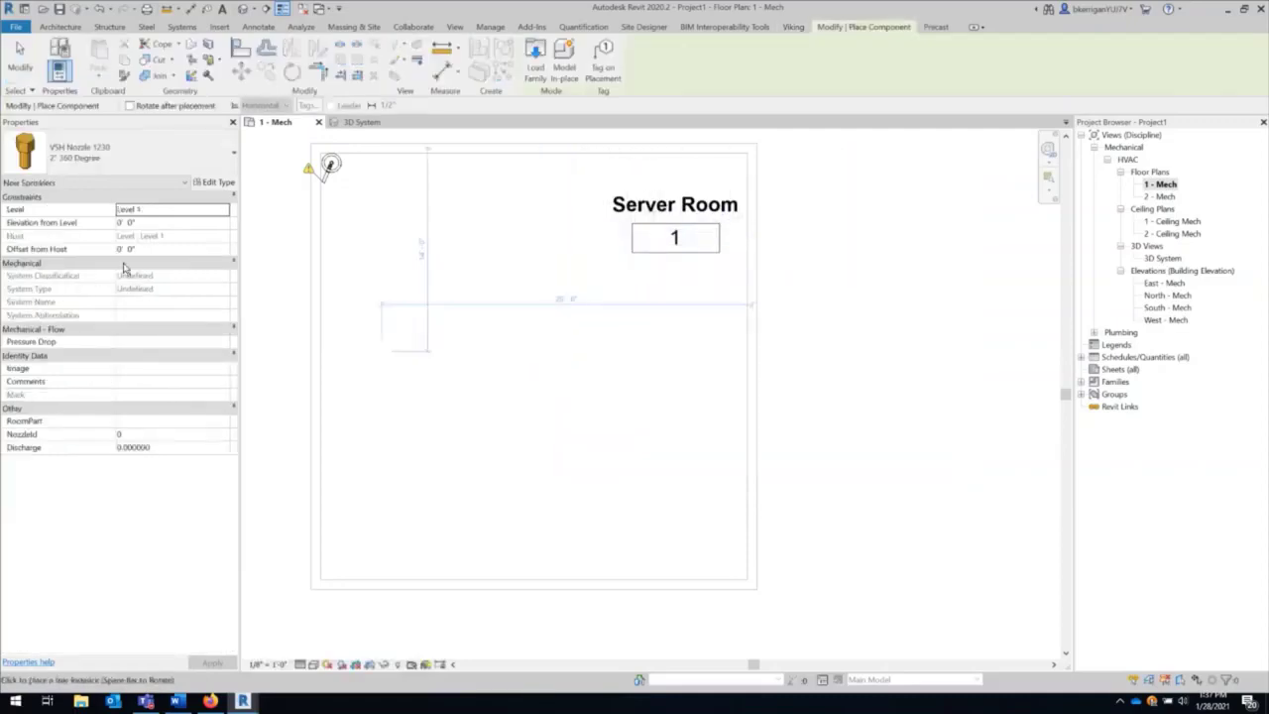
Place the nozzle at the center of the Server Room with an elevation of 8' 0" from Level 1, and end placement.
{"action": "left_click", "coordinate": [150, 222]}
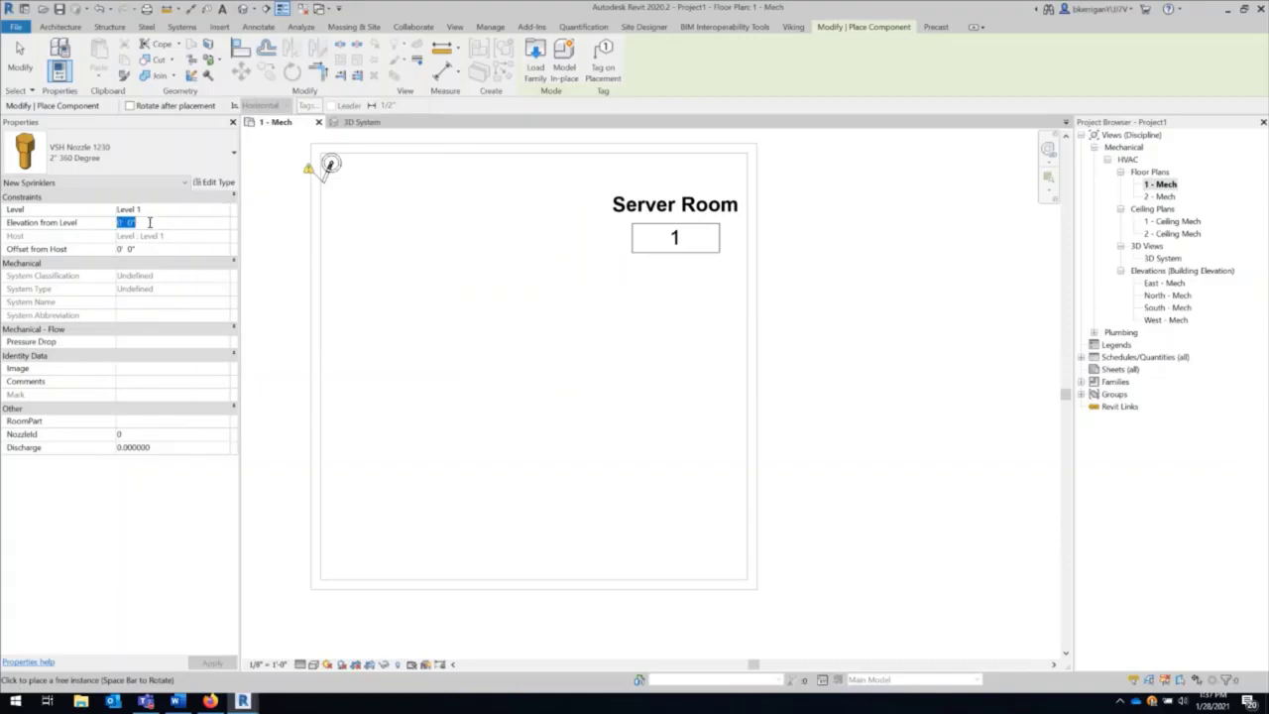
{"action": "type", "text": "8"}
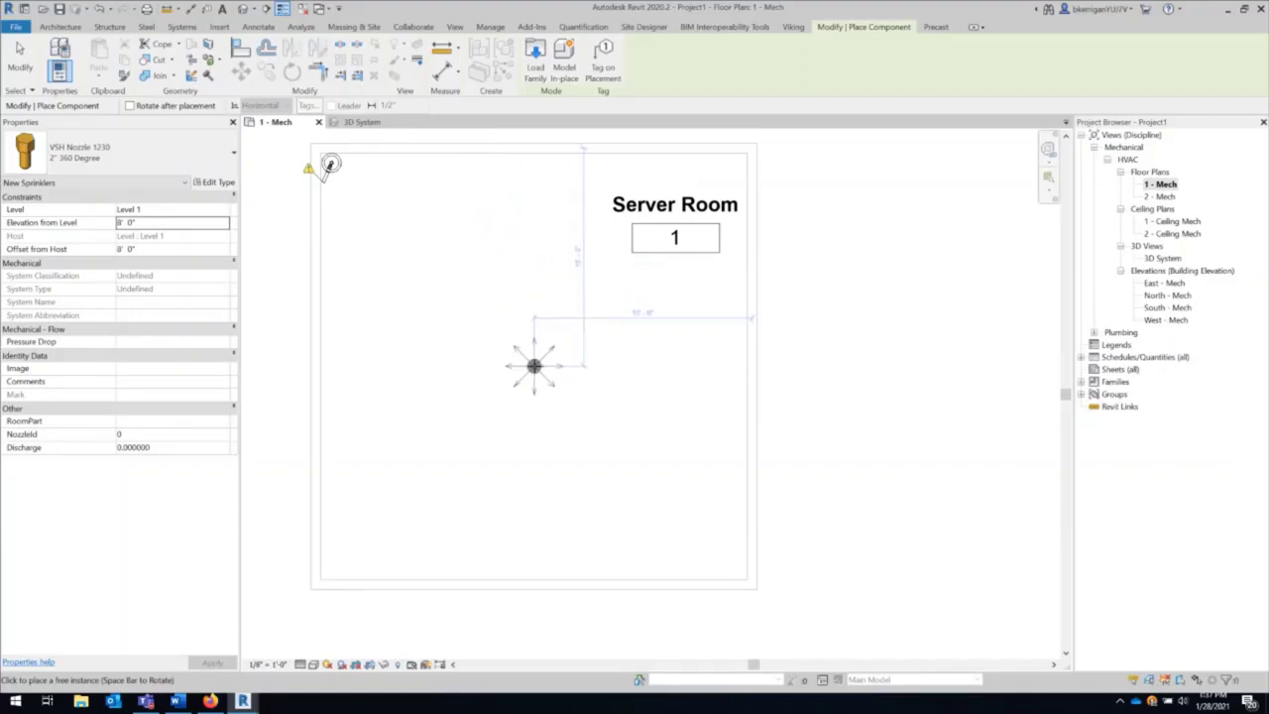
{"action": "left_click", "coordinate": [533, 366]}
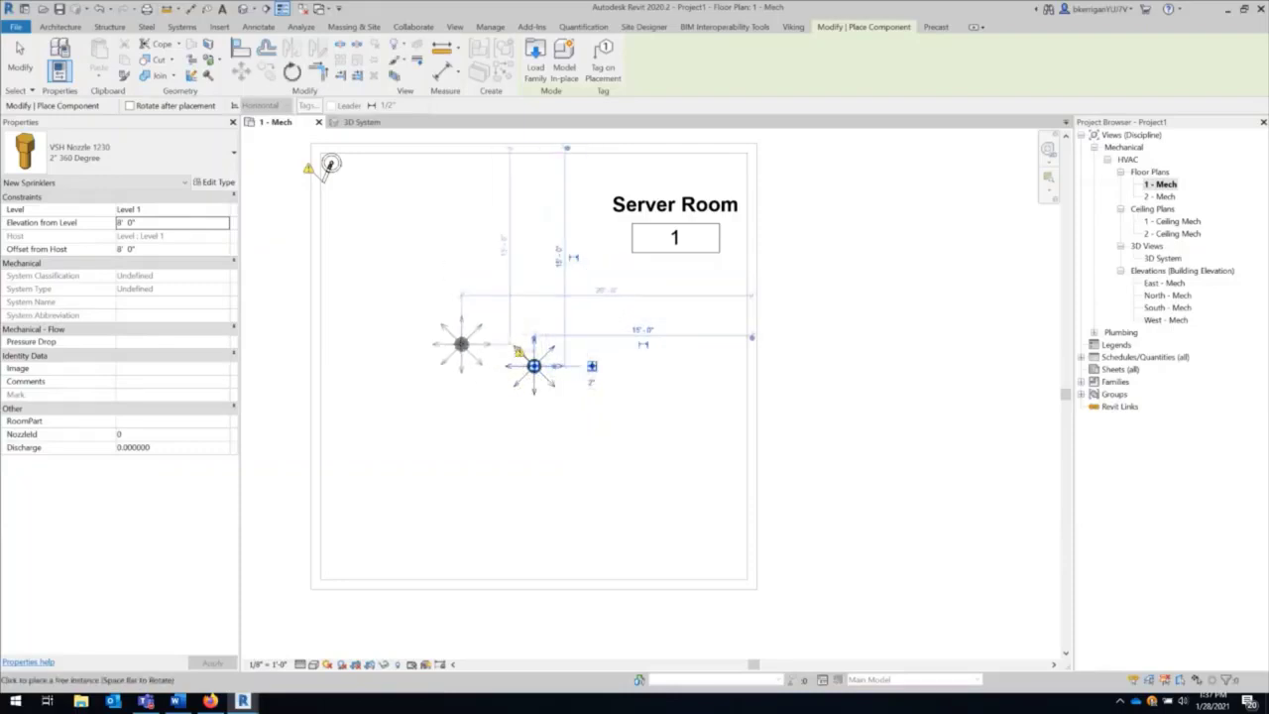
{"action": "key", "text": "Escape"}
{"action": "key", "text": "Escape"}
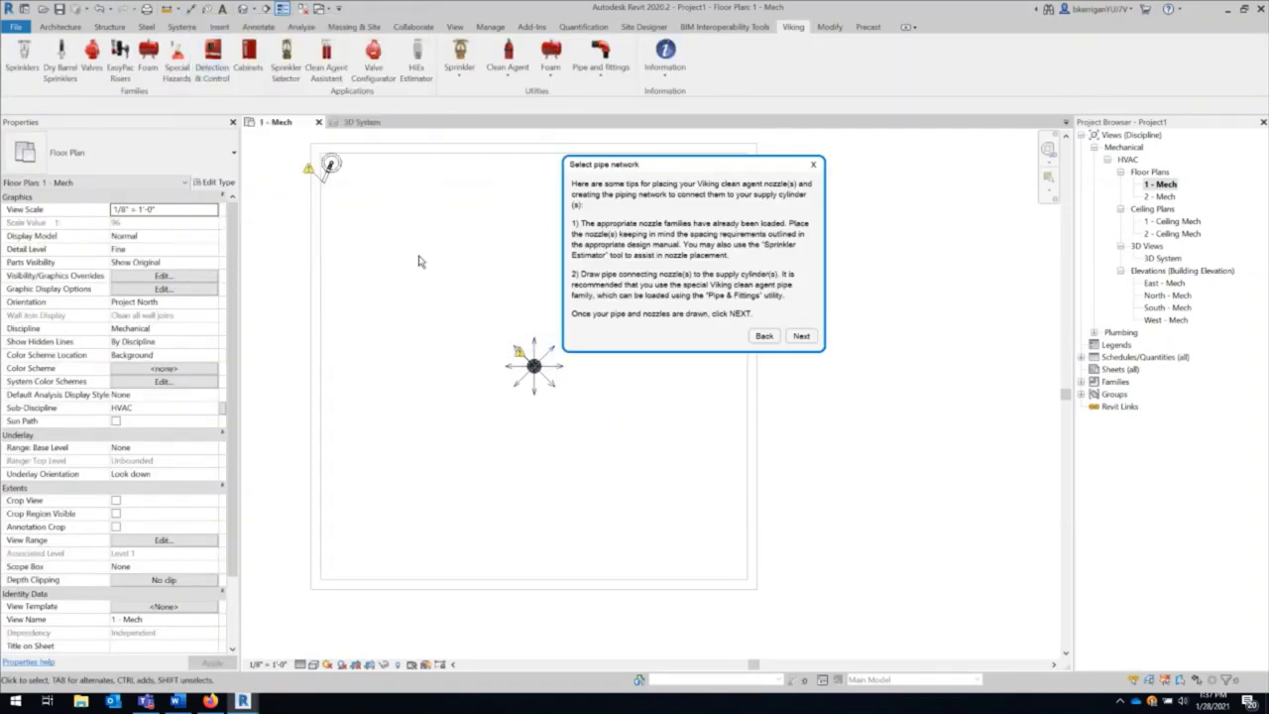
Draw a 2" pipe from the cylinder outlet at 8' 10" middle elevation along the left wall to line up with the nozzle.
{"action": "left_click_drag", "start_coordinate": [670, 166], "coordinate": [773, 161]}
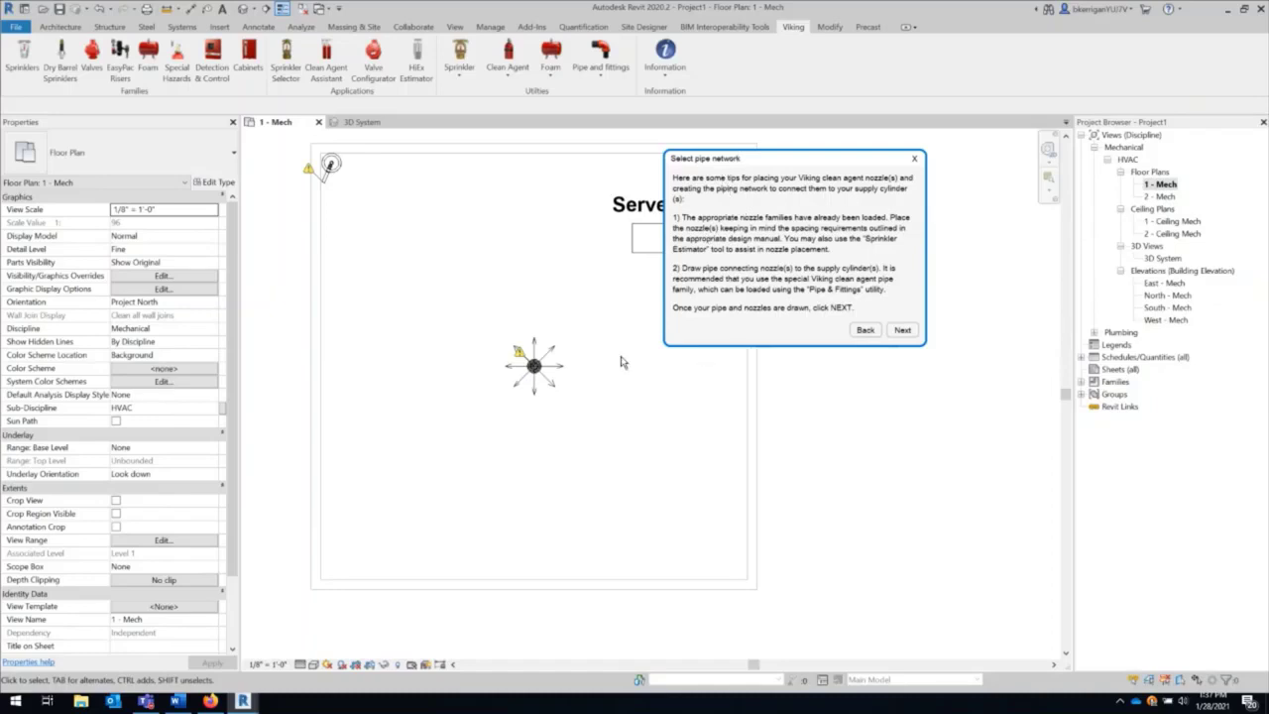
{"action": "left_click", "coordinate": [362, 205]}
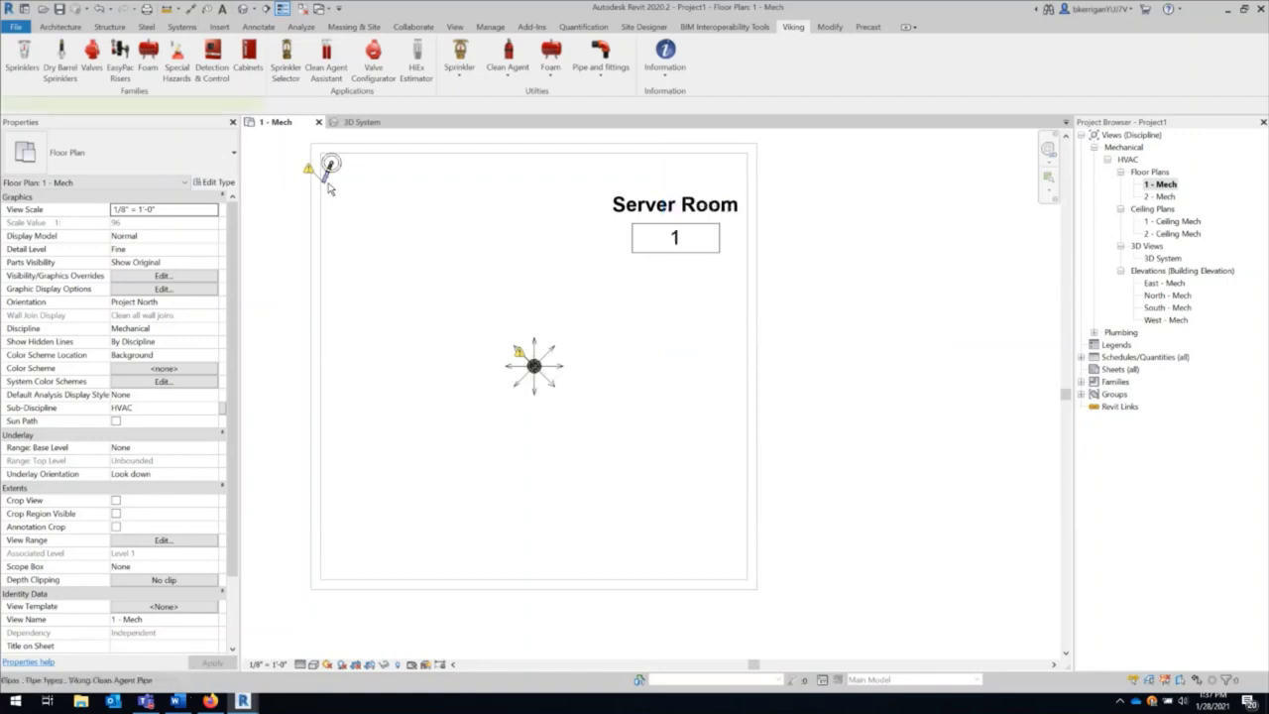
{"action": "left_click", "coordinate": [331, 188]}
{"action": "scroll", "coordinate": [334, 188], "scroll_direction": "up", "scroll_amount": 1}
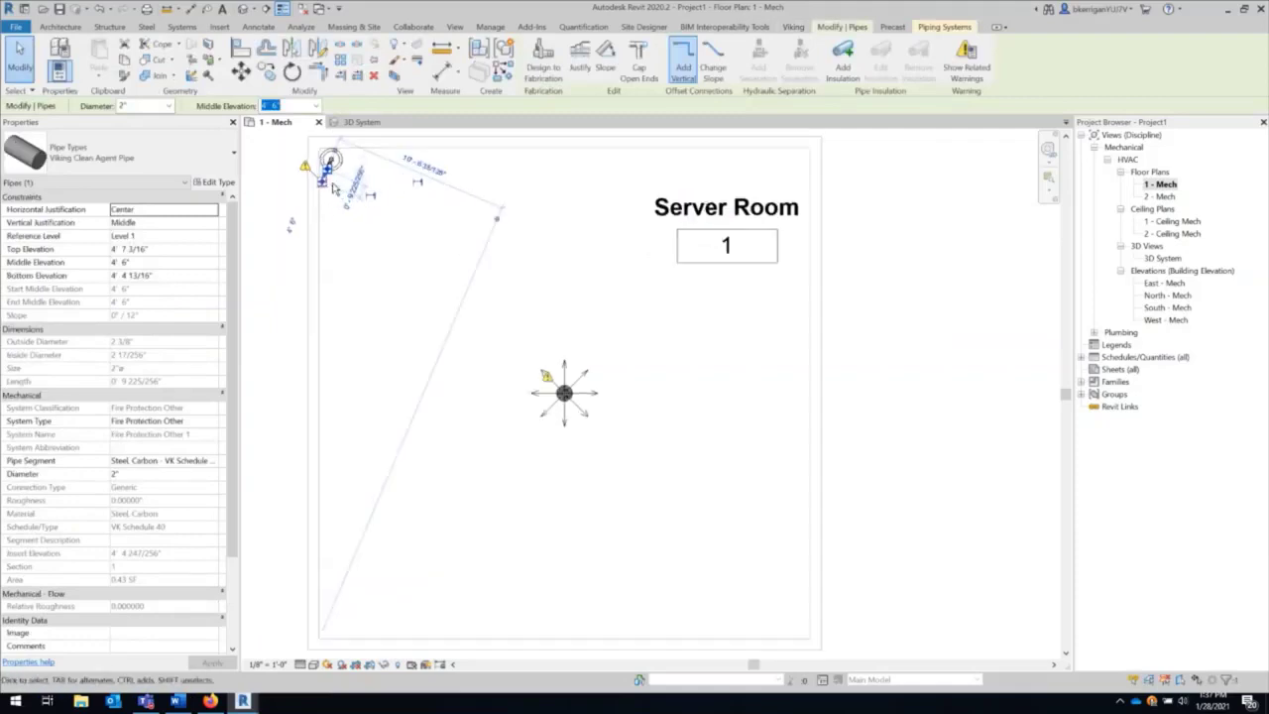
{"action": "scroll", "coordinate": [333, 189], "scroll_direction": "up", "scroll_amount": 3}
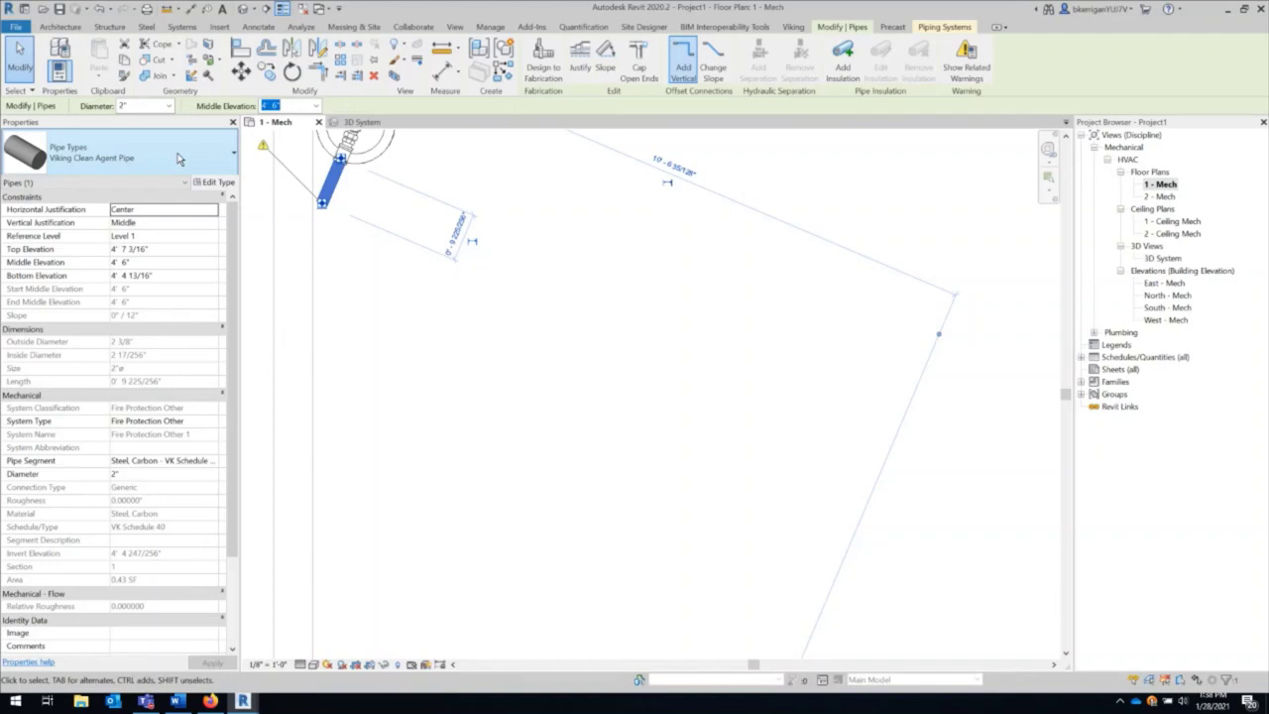
{"action": "right_click", "coordinate": [323, 207]}
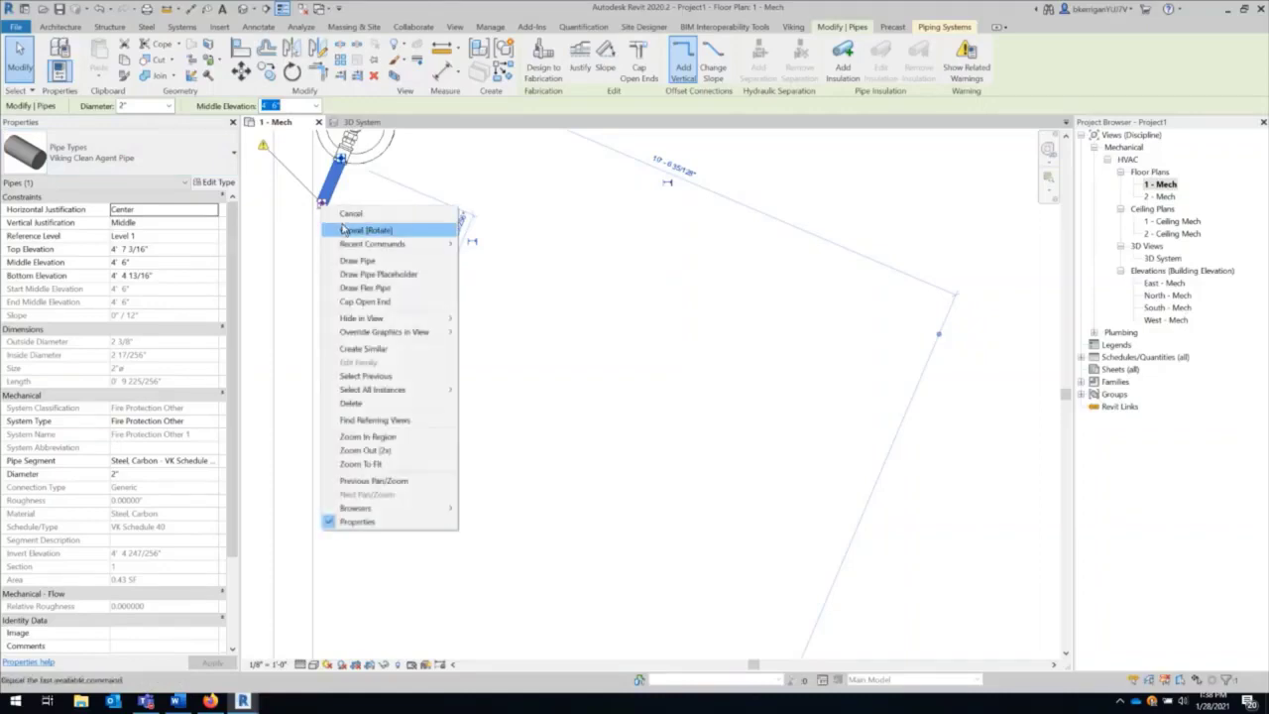
{"action": "left_click", "coordinate": [361, 261]}
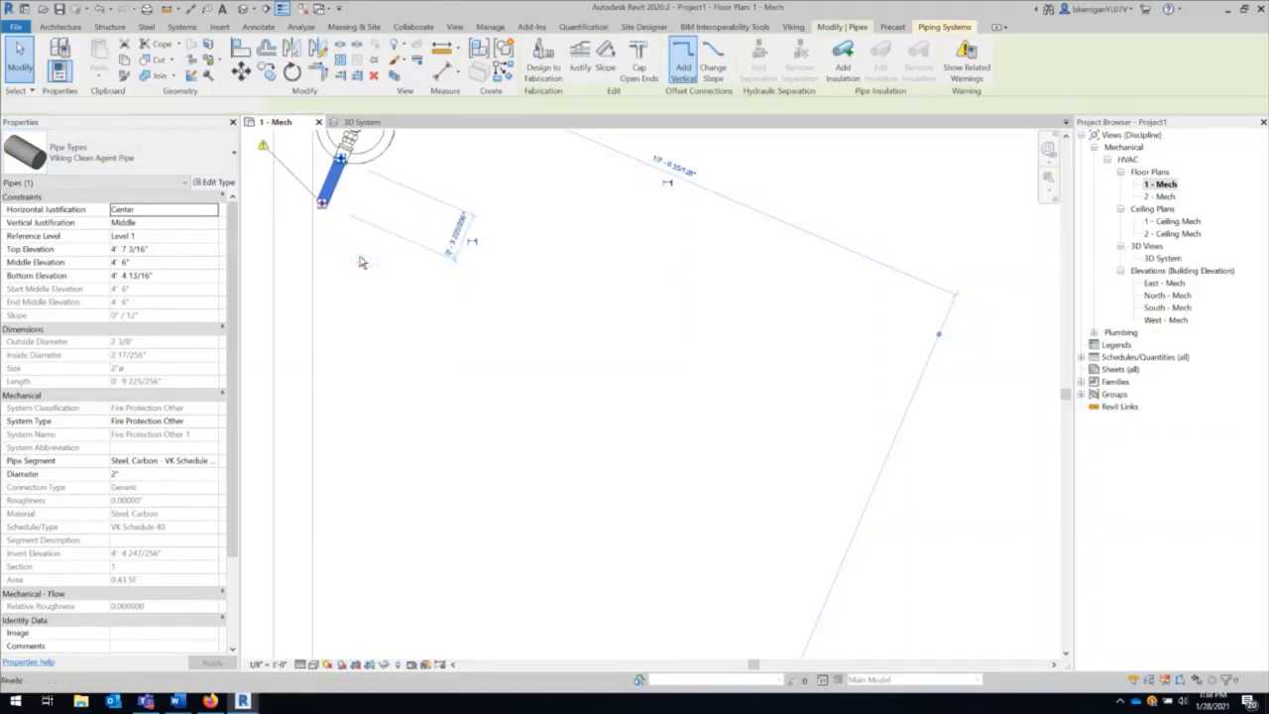
{"action": "left_click", "coordinate": [307, 106]}
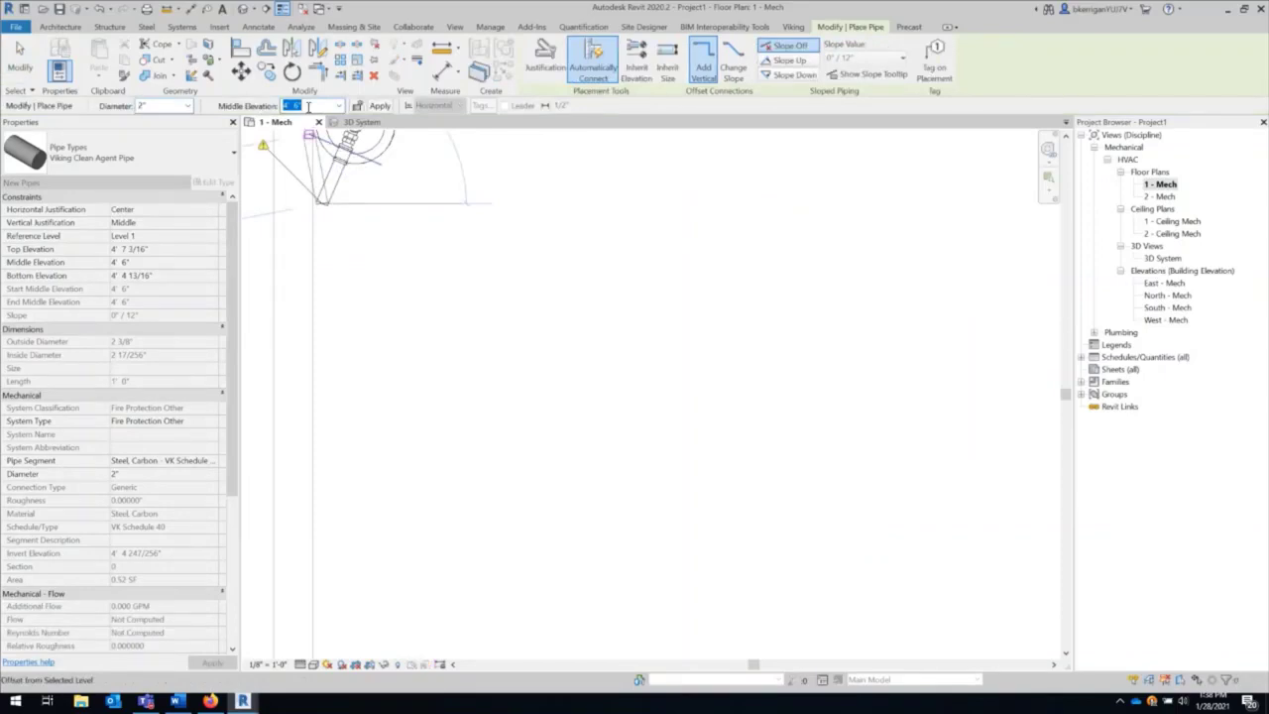
{"action": "type", "text": "8' 10\""}
{"action": "key", "text": "Return"}
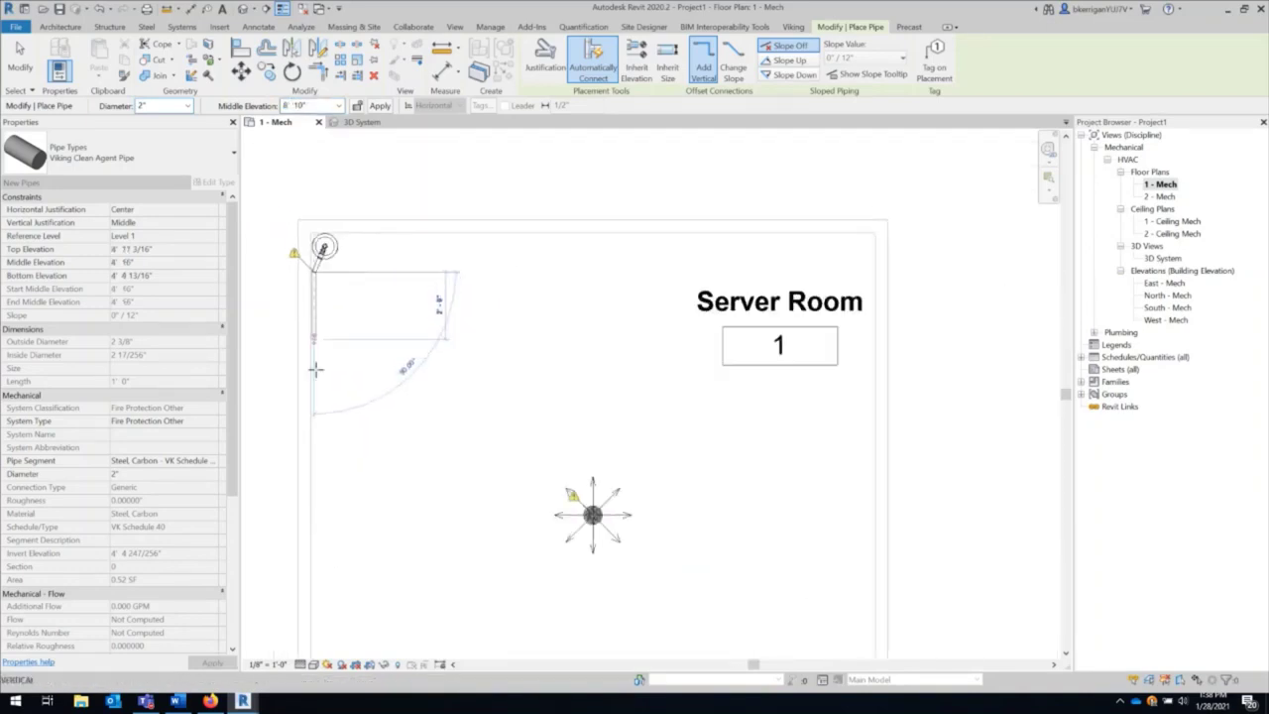
{"action": "left_click", "coordinate": [315, 520]}
{"action": "key", "text": "Escape"}
{"action": "key", "text": "Escape"}
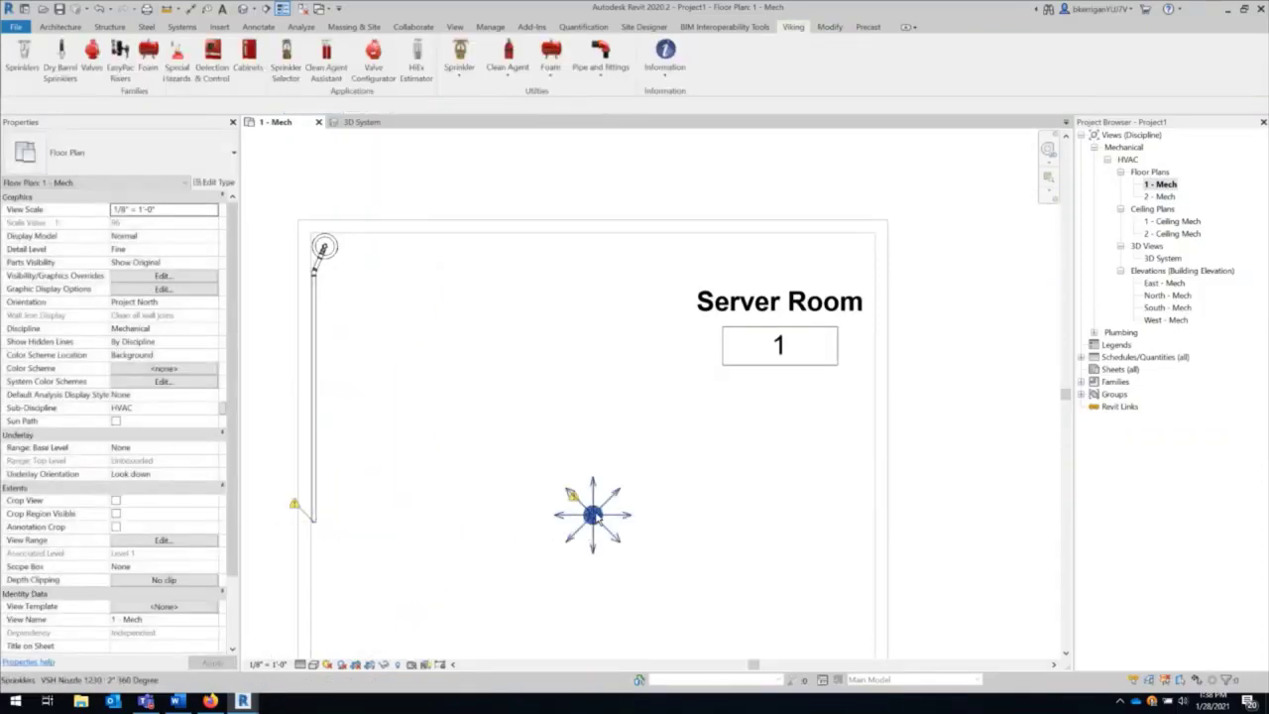
Draw a 2" pipe from the nozzle at 8' 10" middle elevation to connect with the pipe along the left wall.
{"action": "left_click", "coordinate": [593, 513]}
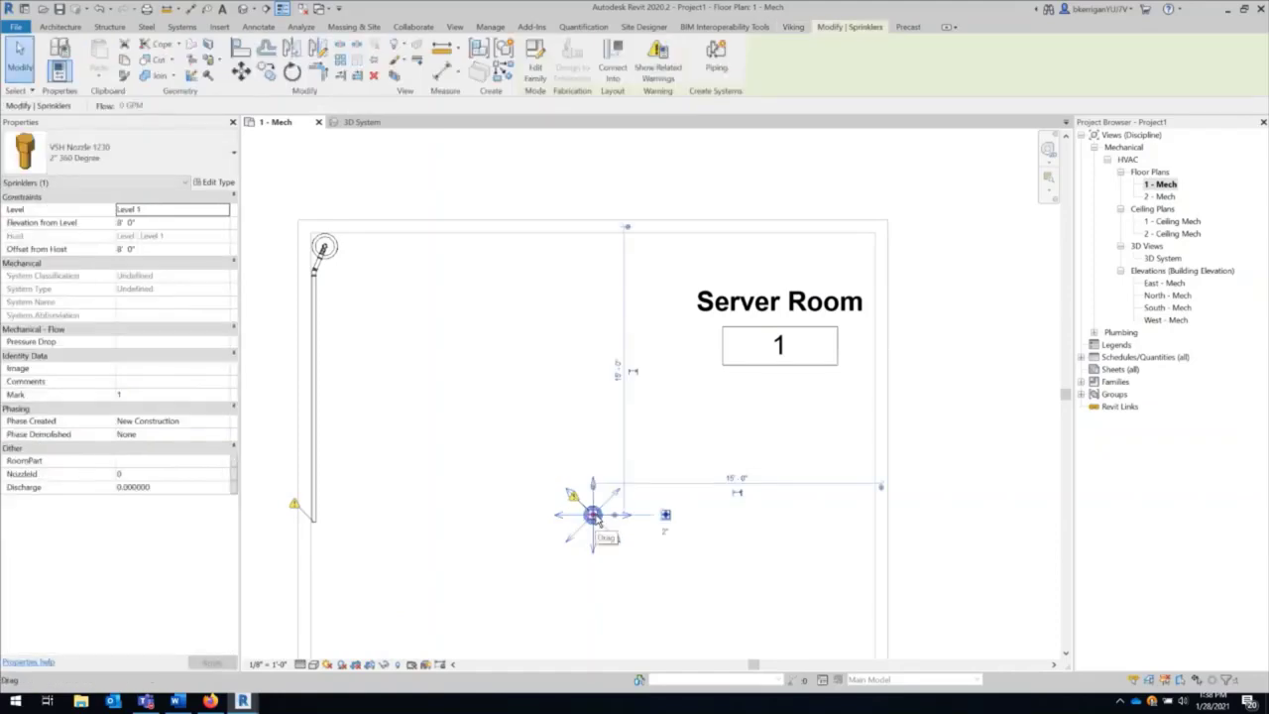
{"action": "right_click", "coordinate": [594, 516]}
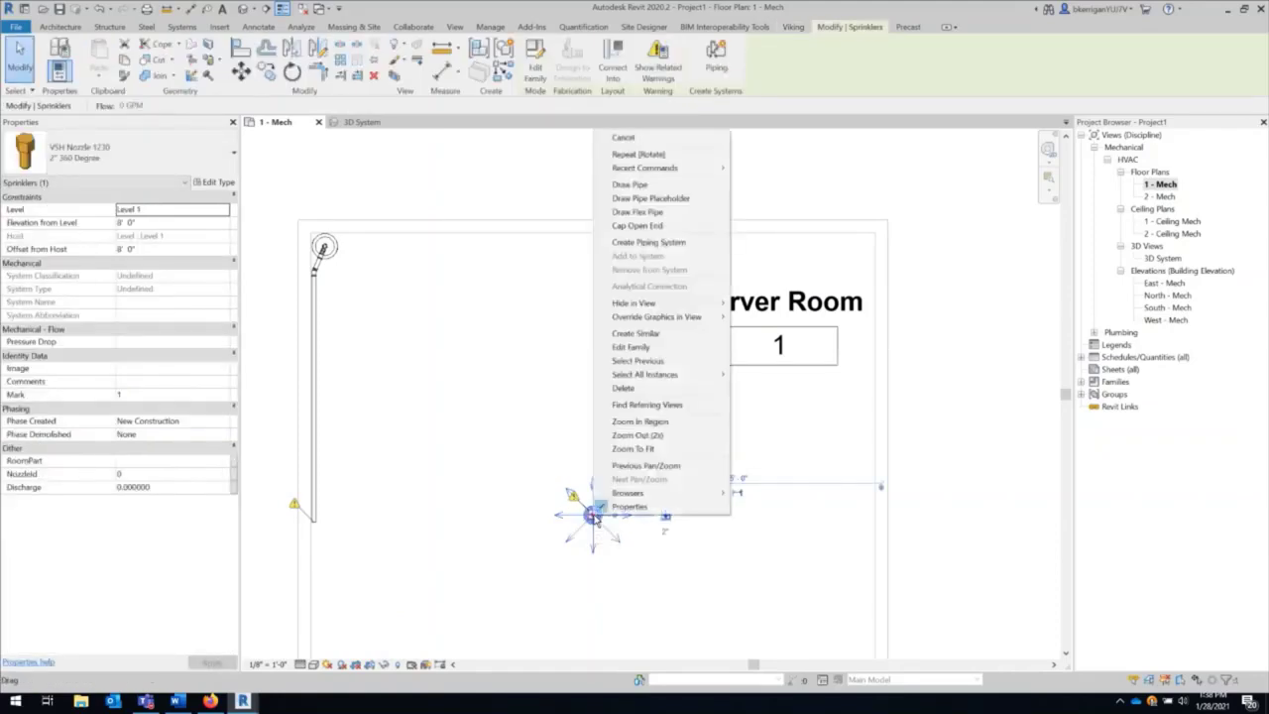
{"action": "left_click", "coordinate": [624, 186]}
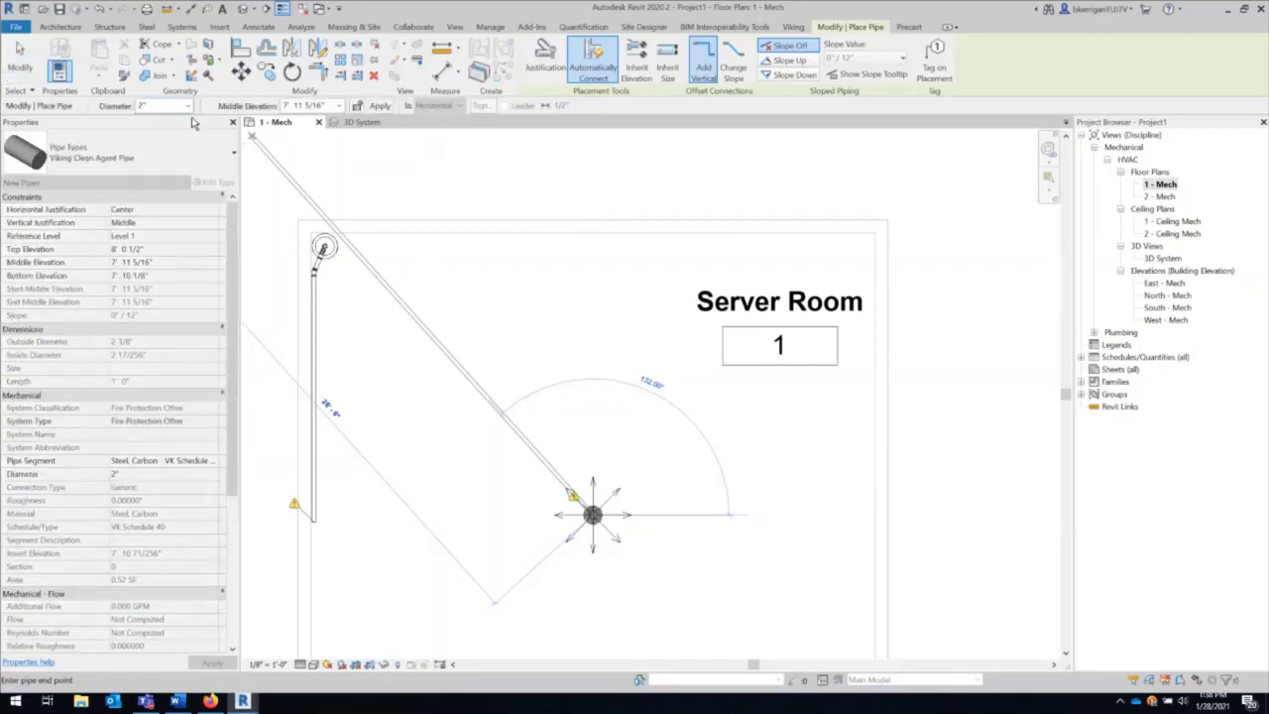
{"action": "type", "text": "8' 10"}
{"action": "key", "text": "Return"}
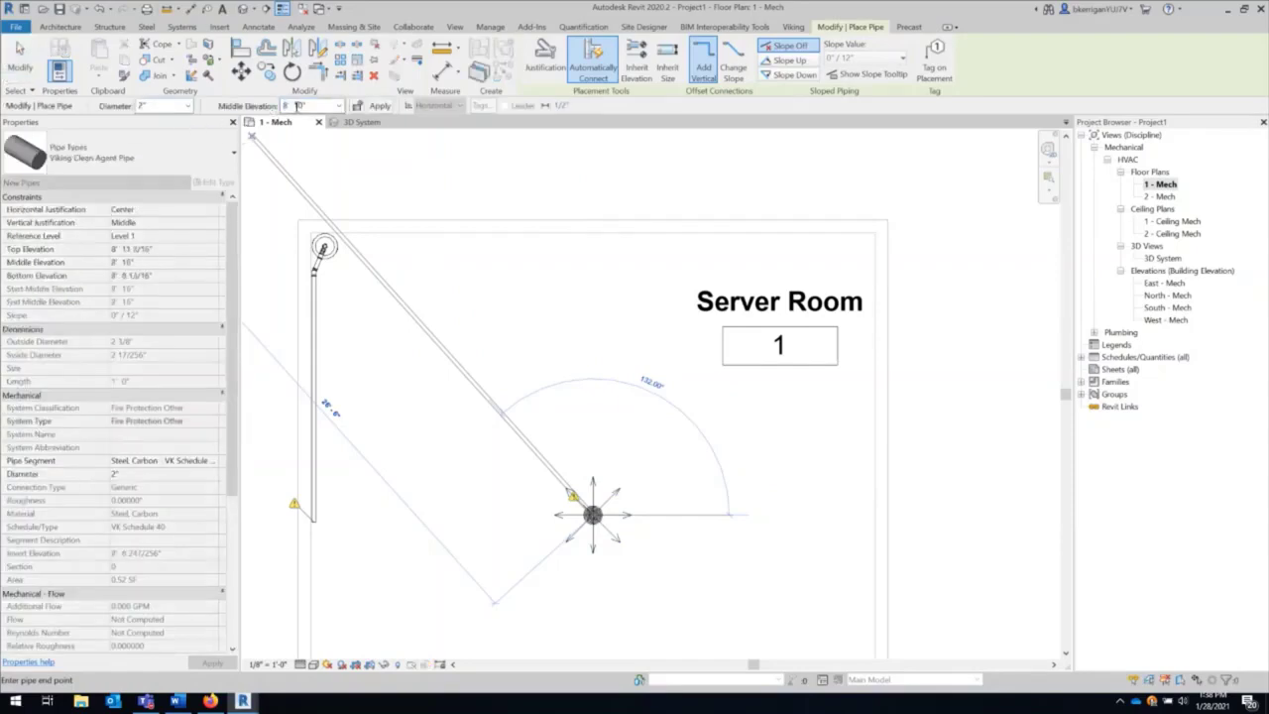
{"action": "left_click", "coordinate": [313, 515]}
{"action": "scroll", "coordinate": [328, 536], "scroll_direction": "up", "scroll_amount": 4}
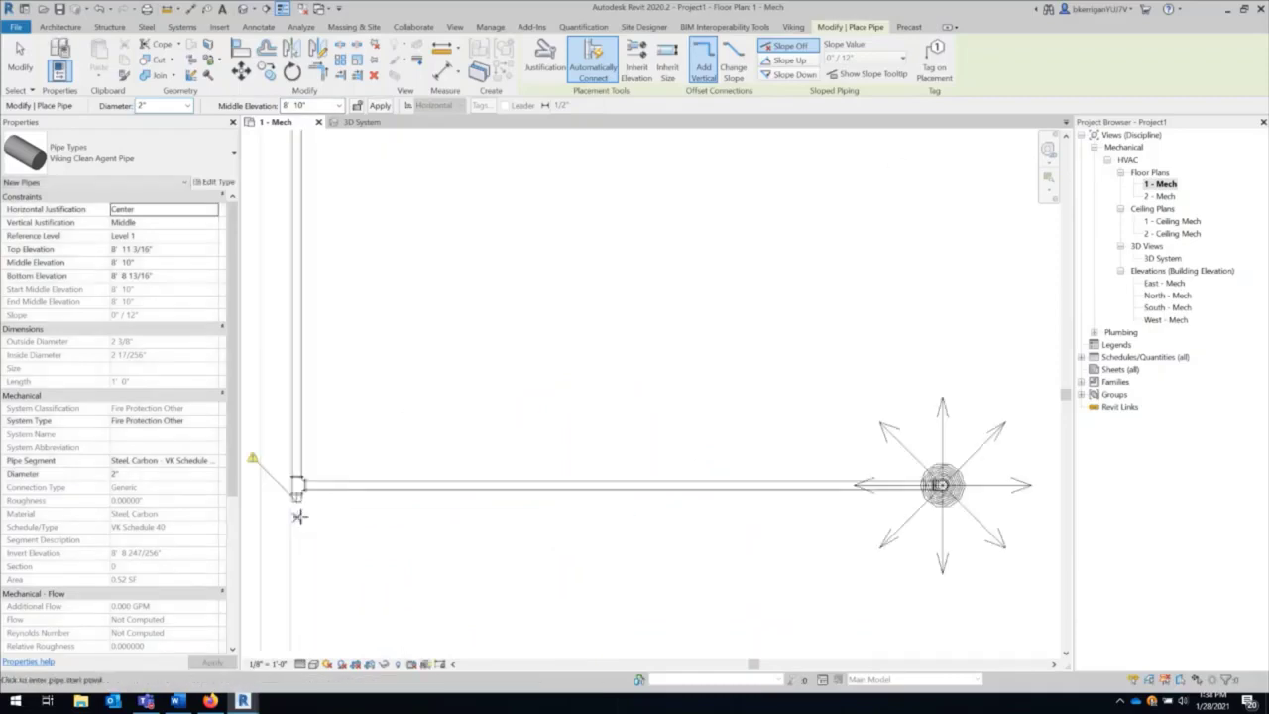
{"action": "key", "text": "Escape"}
{"action": "key", "text": "Escape"}
Delete the leftover pipe stub at the corner junction and turn the tee there into an elbow.
{"action": "left_click", "coordinate": [297, 480]}
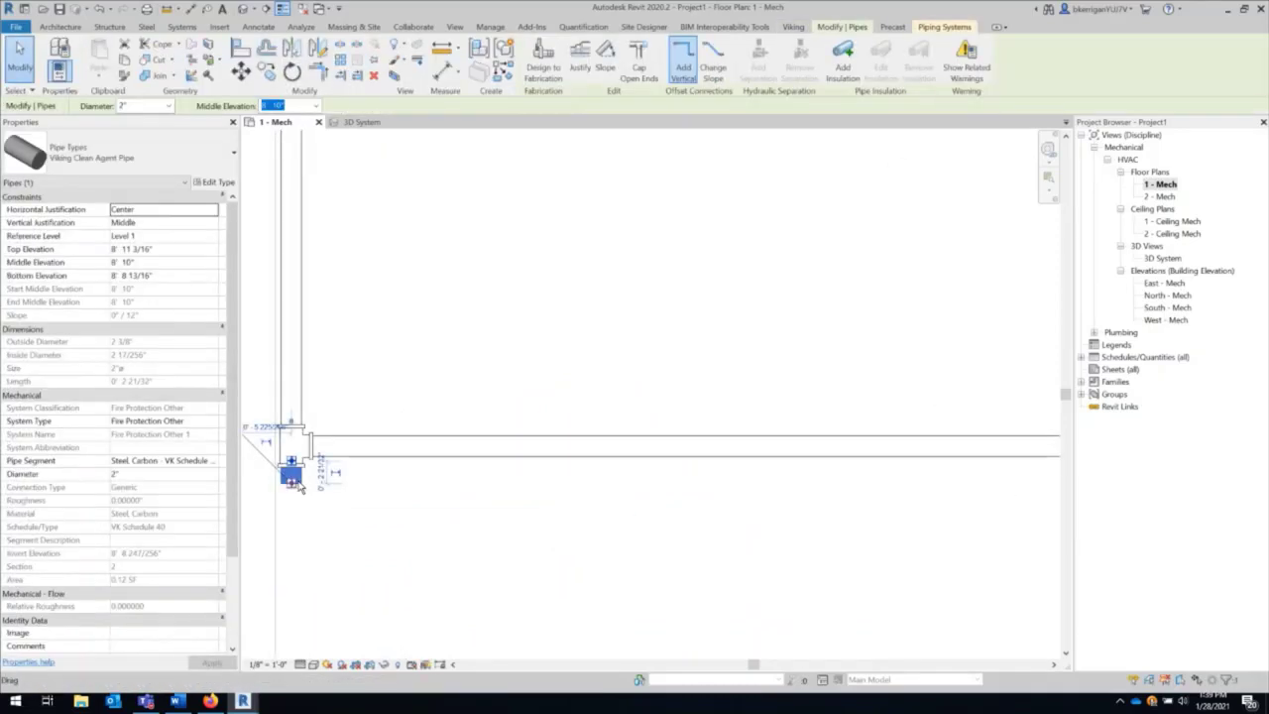
{"action": "key", "text": "Delete"}
{"action": "left_click", "coordinate": [293, 467]}
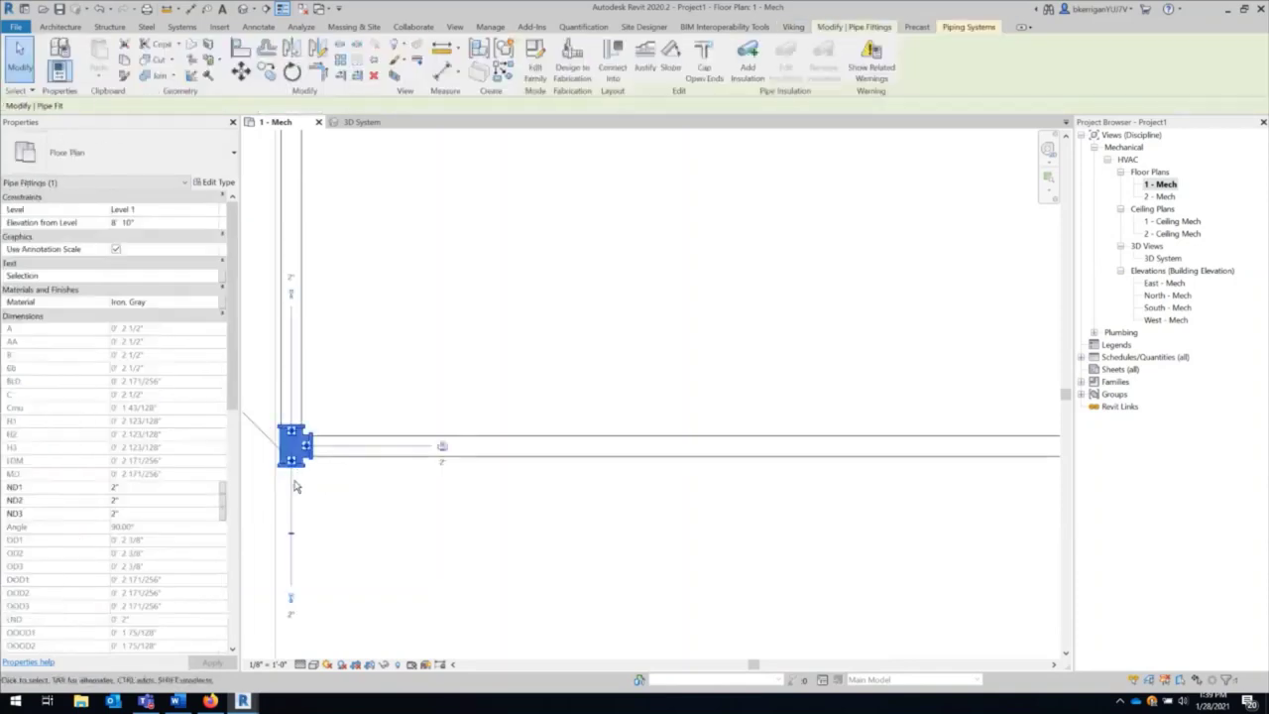
{"action": "left_click", "coordinate": [291, 536]}
{"action": "scroll", "coordinate": [313, 448], "scroll_direction": "down", "scroll_amount": 5}
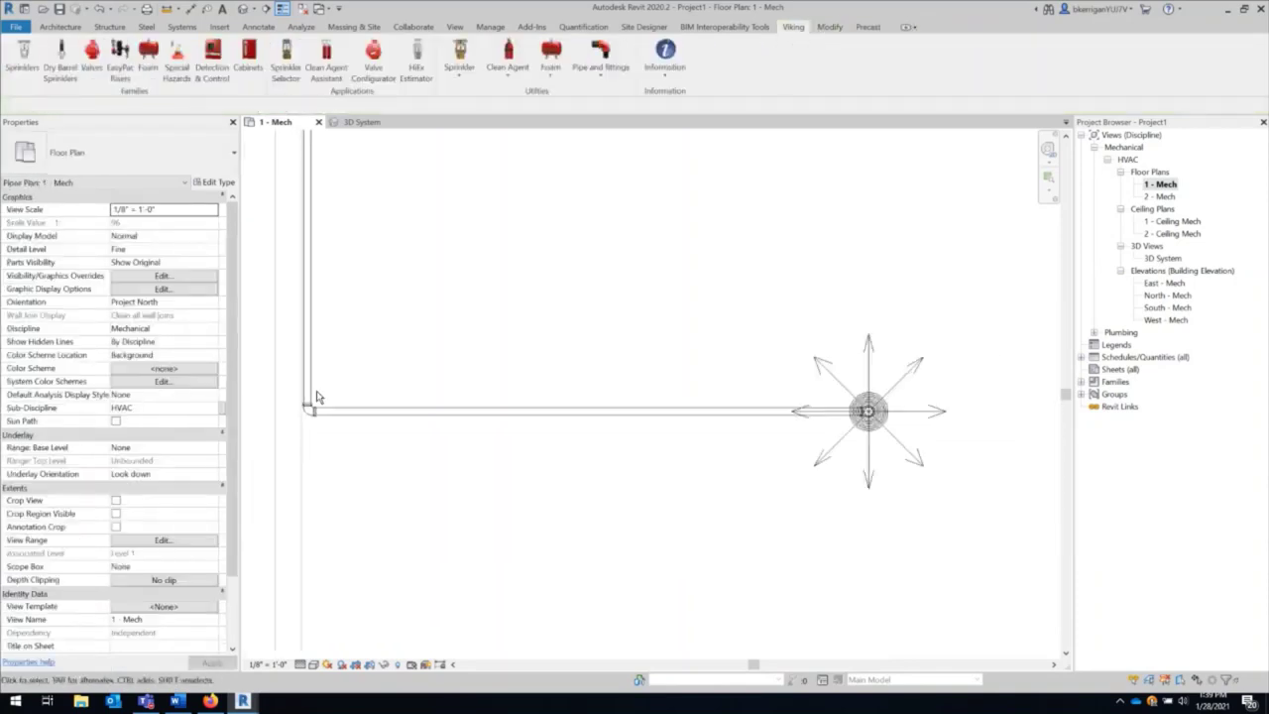
{"action": "middle_click_drag", "start_coordinate": [473, 312], "coordinate": [506, 426]}
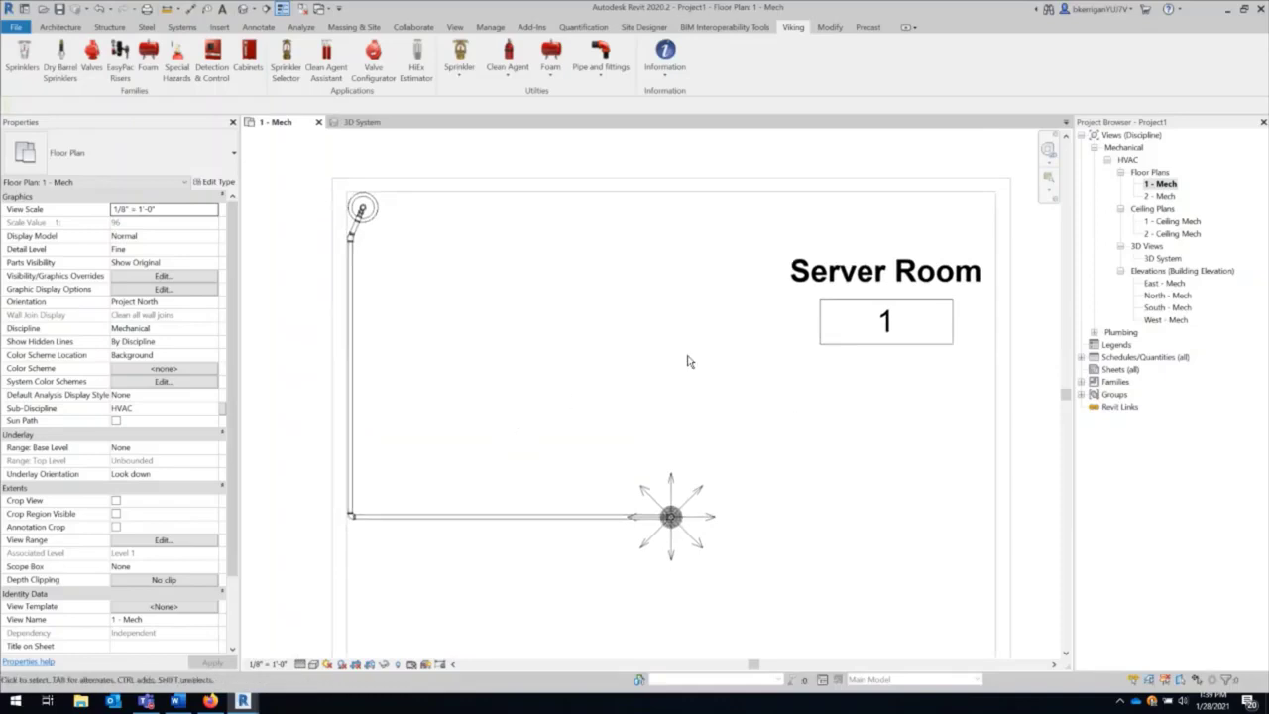
Open the 3D System view and examine the pipe run from the cylinder to the nozzle.
{"action": "left_click", "coordinate": [1166, 258]}
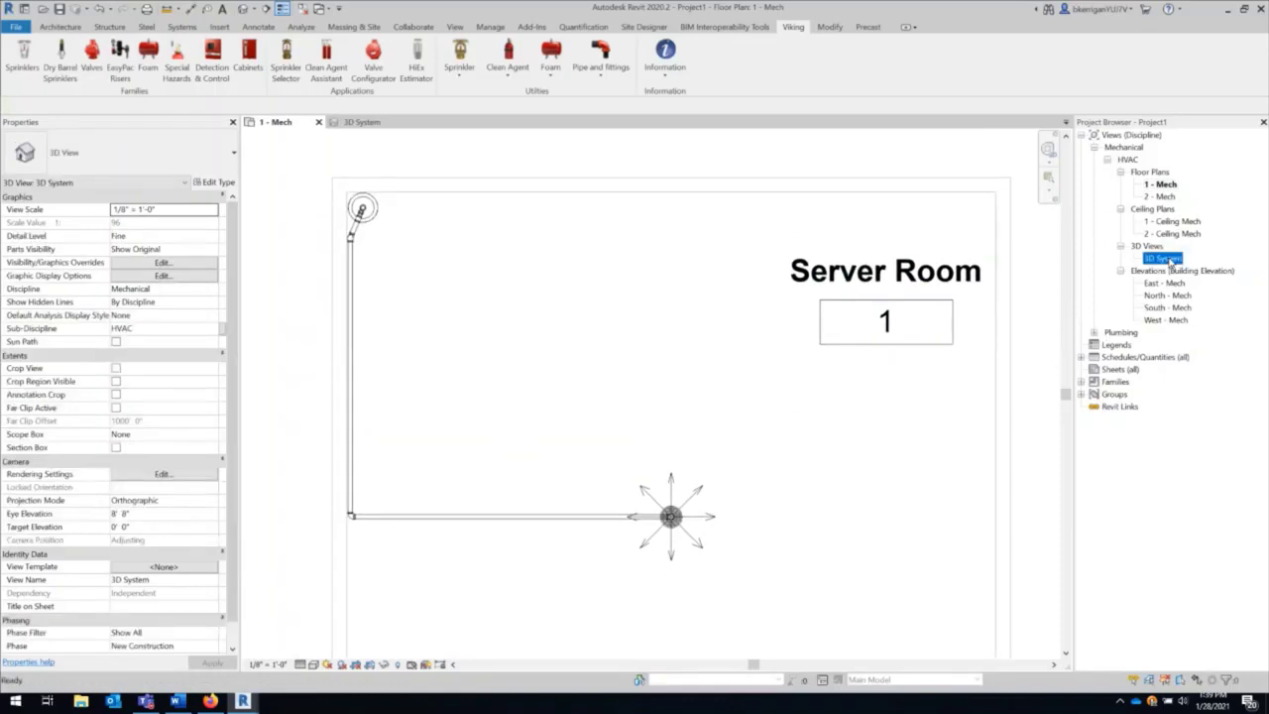
{"action": "double_click", "coordinate": [1170, 262]}
{"action": "scroll", "coordinate": [781, 260], "scroll_direction": "down", "scroll_amount": 4}
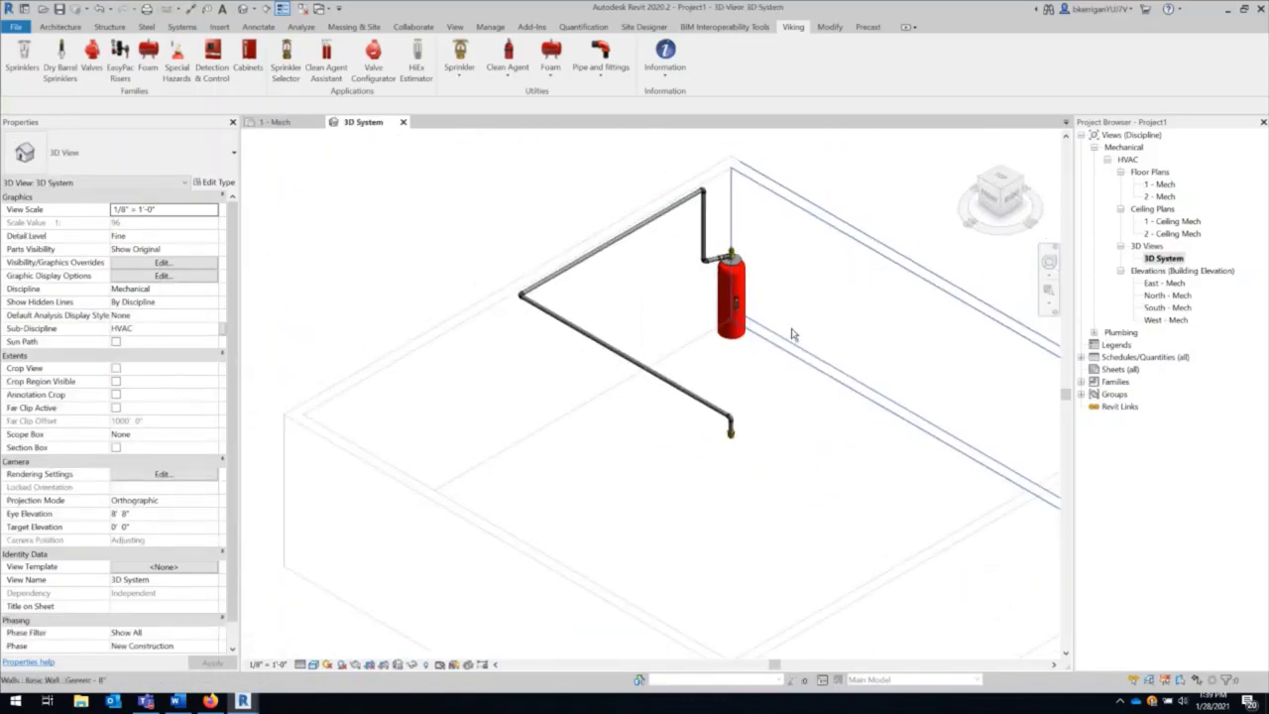
{"action": "middle_click_drag", "start_coordinate": [795, 335], "coordinate": [733, 321]}
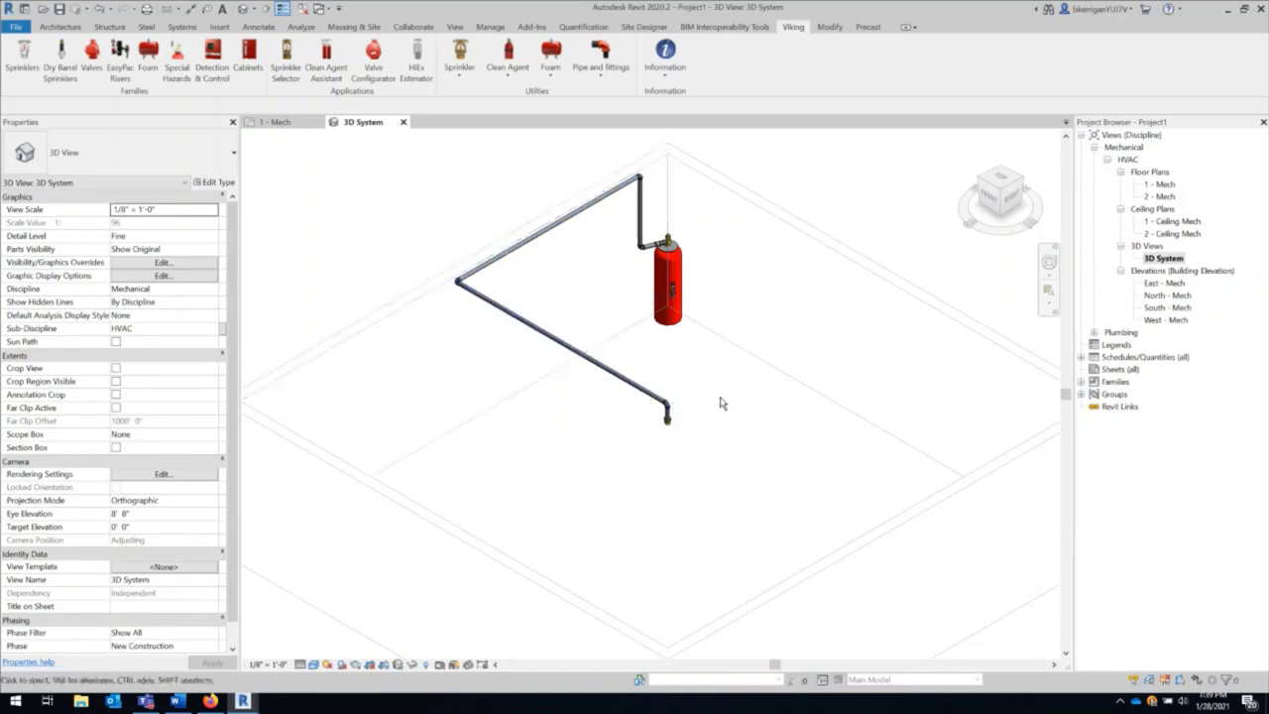
{"action": "middle_click_drag", "start_coordinate": [726, 407], "coordinate": [659, 419]}
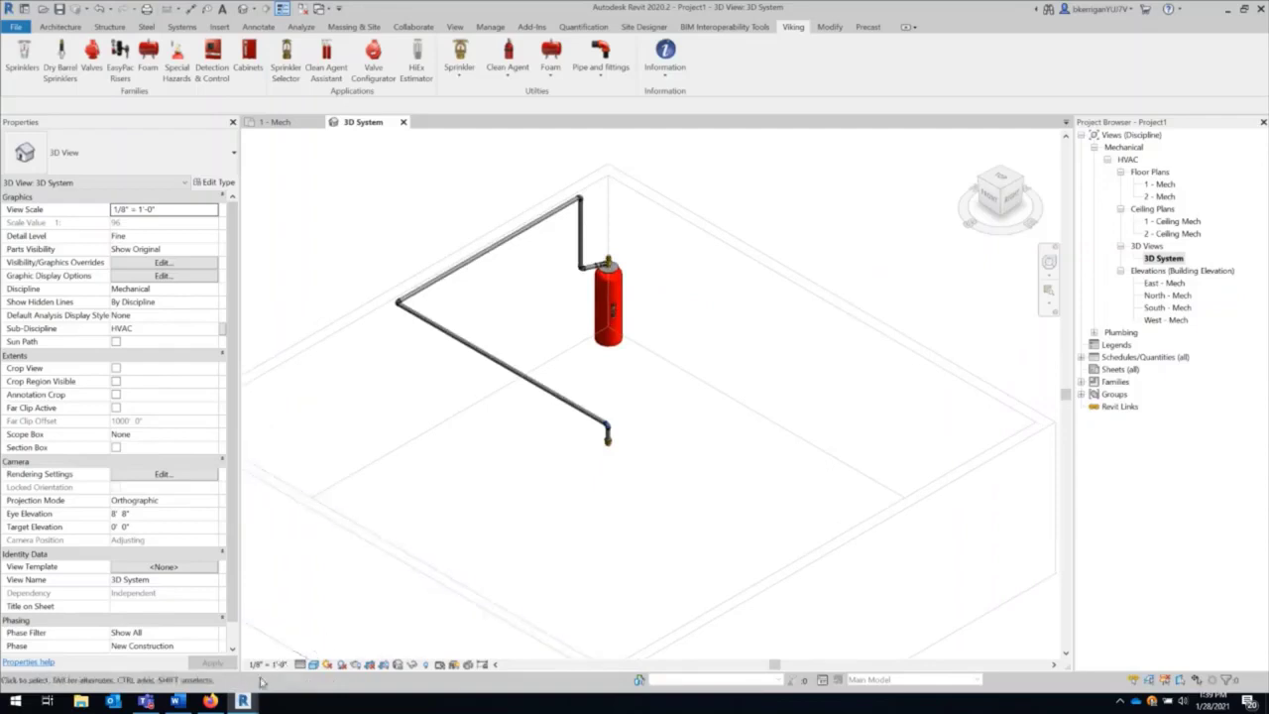
Return to the Select pipe network window, continue, and pick the drawn pipe run as the protection network.
{"action": "mouse_move", "coordinate": [242, 702]}
{"action": "left_click", "coordinate": [317, 627]}
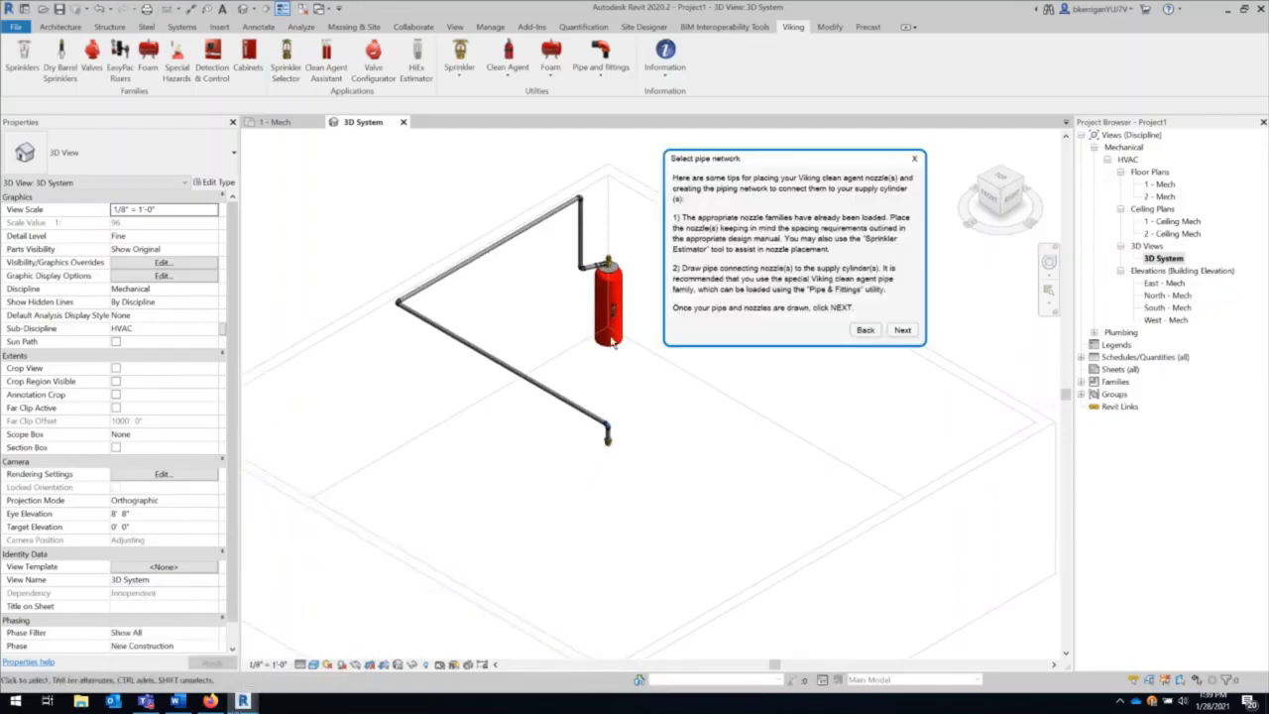
{"action": "left_click", "coordinate": [903, 331]}
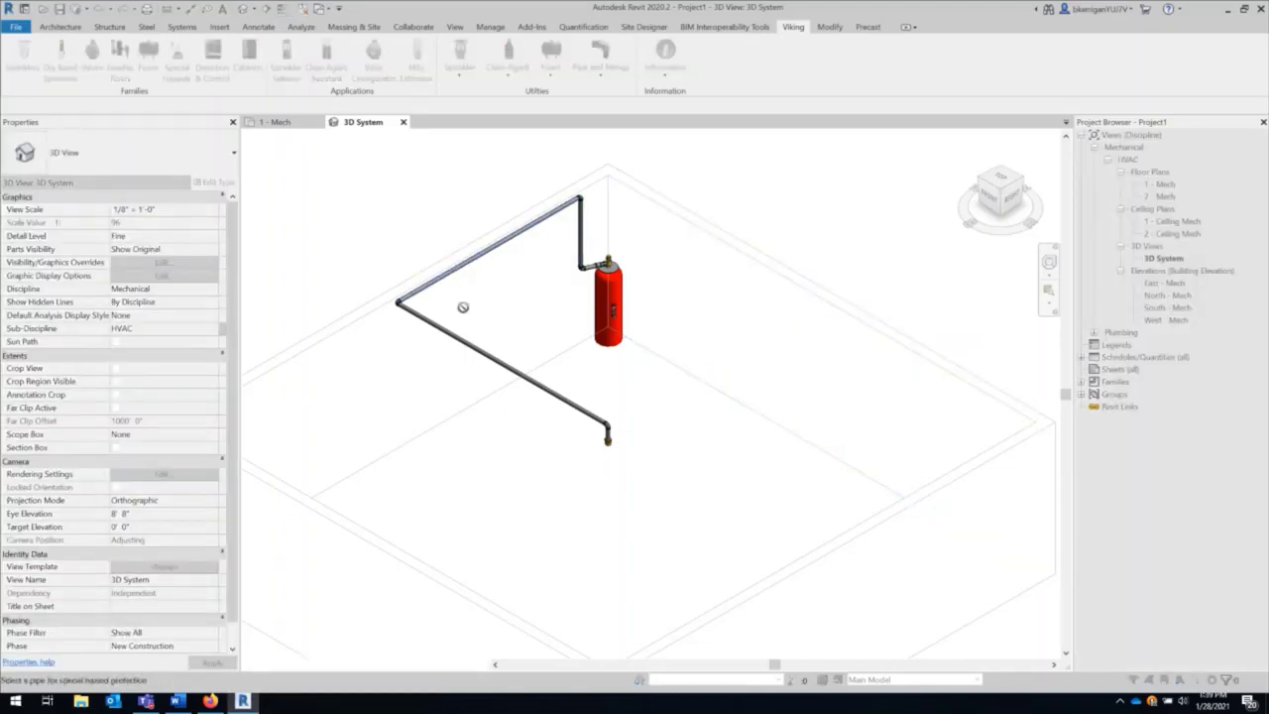
{"action": "left_click", "coordinate": [469, 346]}
{"action": "left_click", "coordinate": [522, 238]}
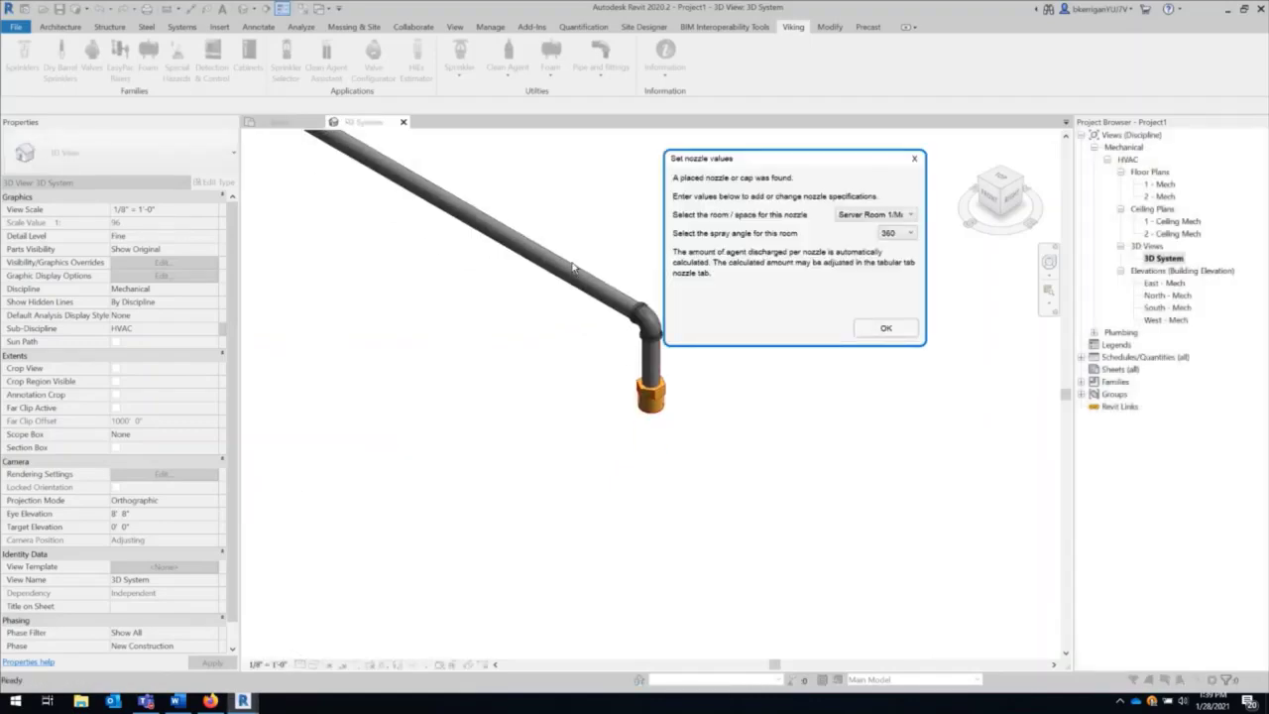
Assign the found nozzle to the Server Room 1/Main space with a 360 spray angle and accept the values.
{"action": "left_click_drag", "start_coordinate": [712, 158], "coordinate": [783, 142]}
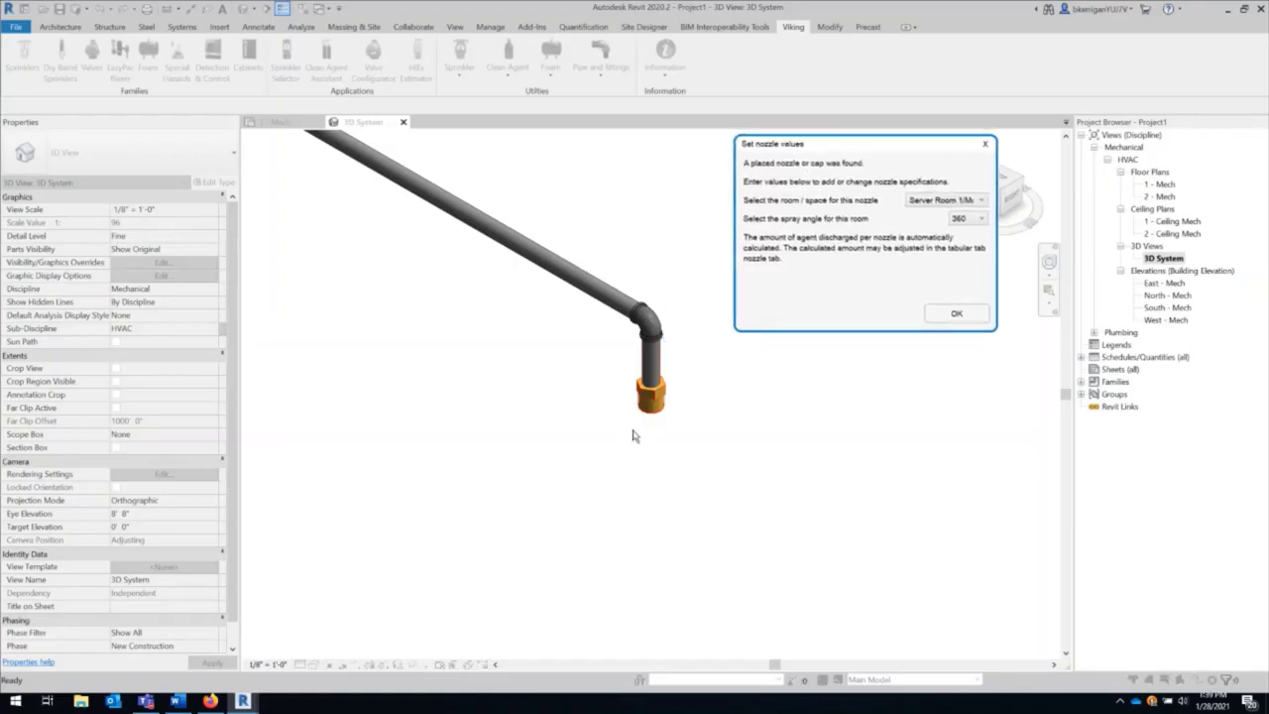
{"action": "left_click", "coordinate": [974, 204]}
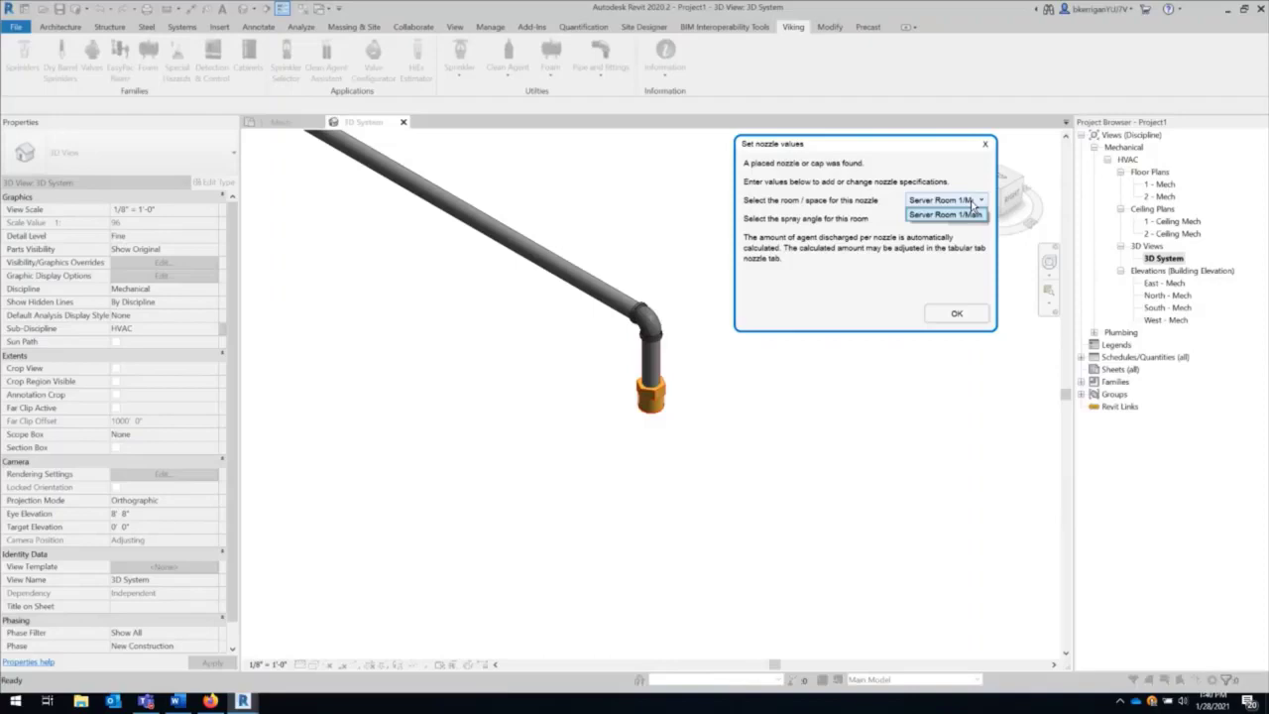
{"action": "left_click", "coordinate": [932, 216]}
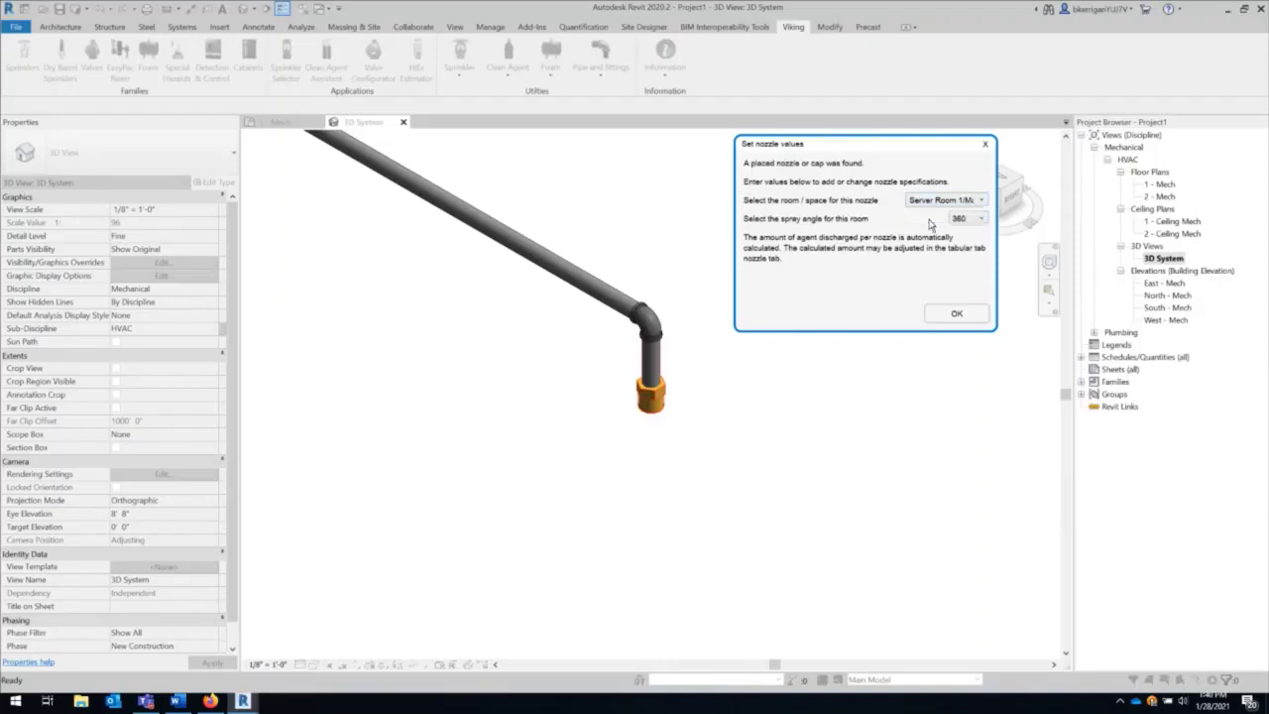
{"action": "left_click", "coordinate": [957, 315]}
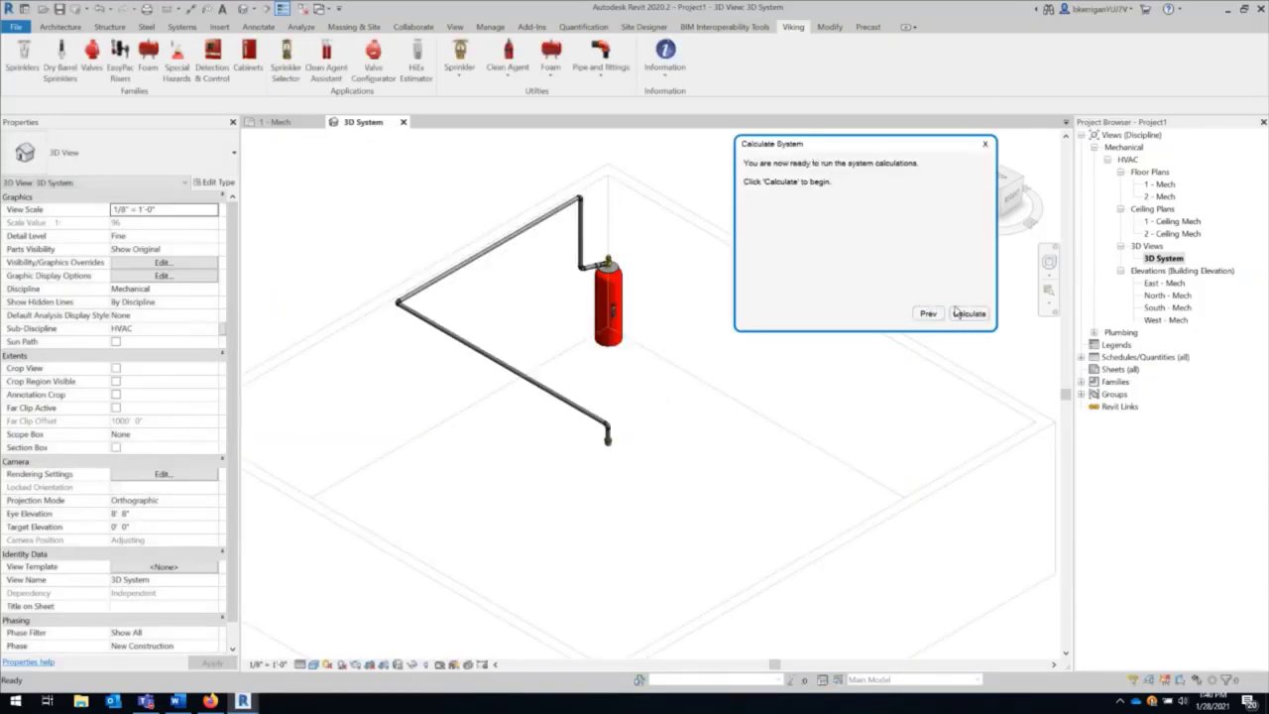
Run the system calculations and create the submittal report.
{"action": "left_click", "coordinate": [967, 315]}
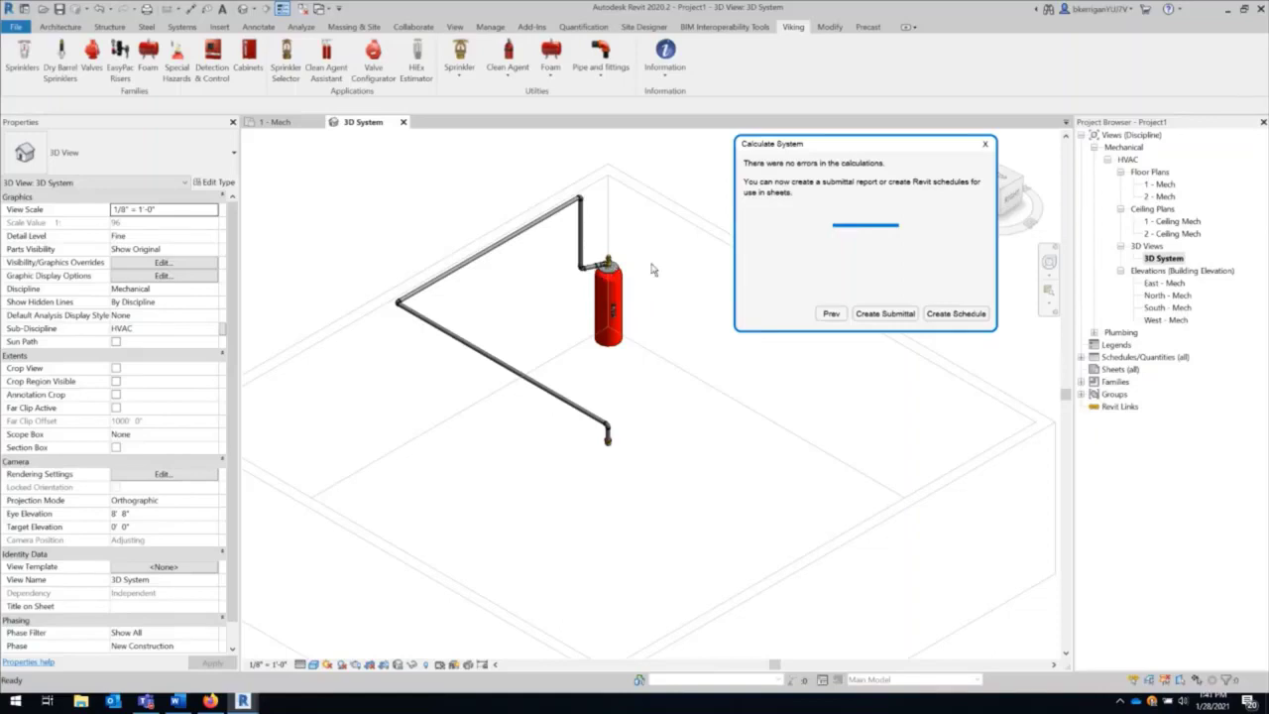
{"action": "left_click_drag", "start_coordinate": [803, 149], "coordinate": [751, 145]}
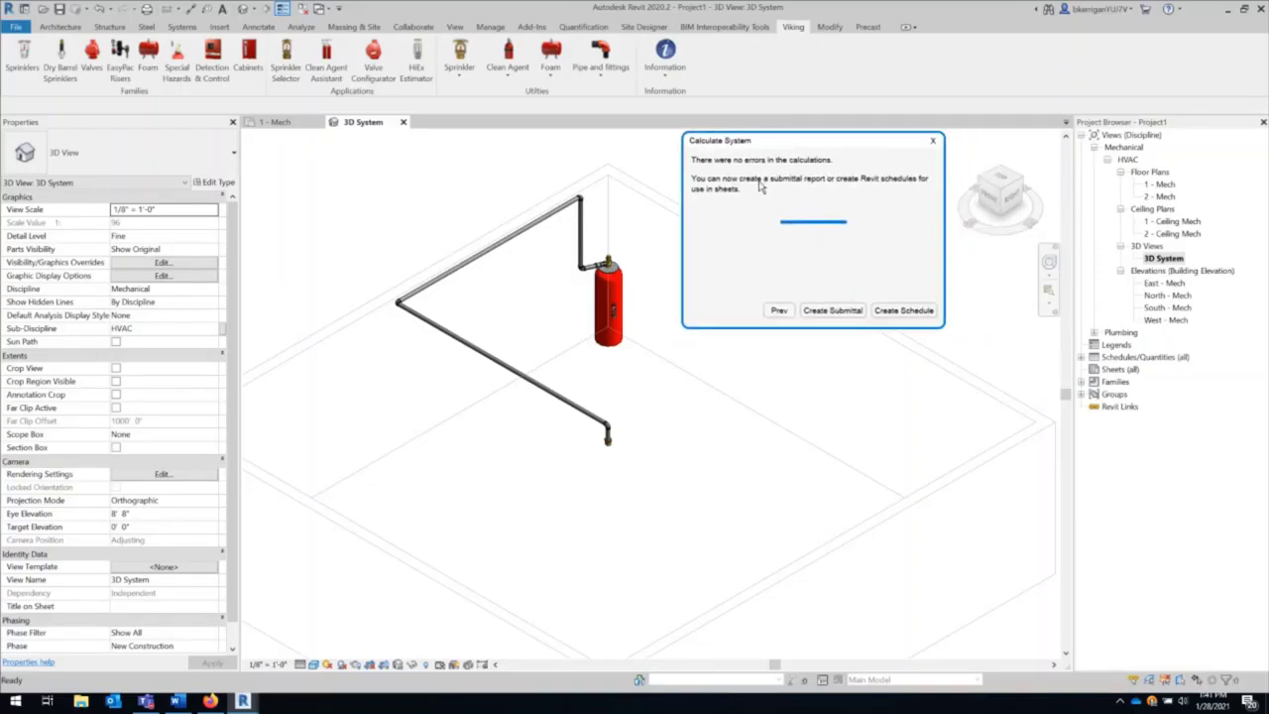
{"action": "left_click", "coordinate": [833, 311]}
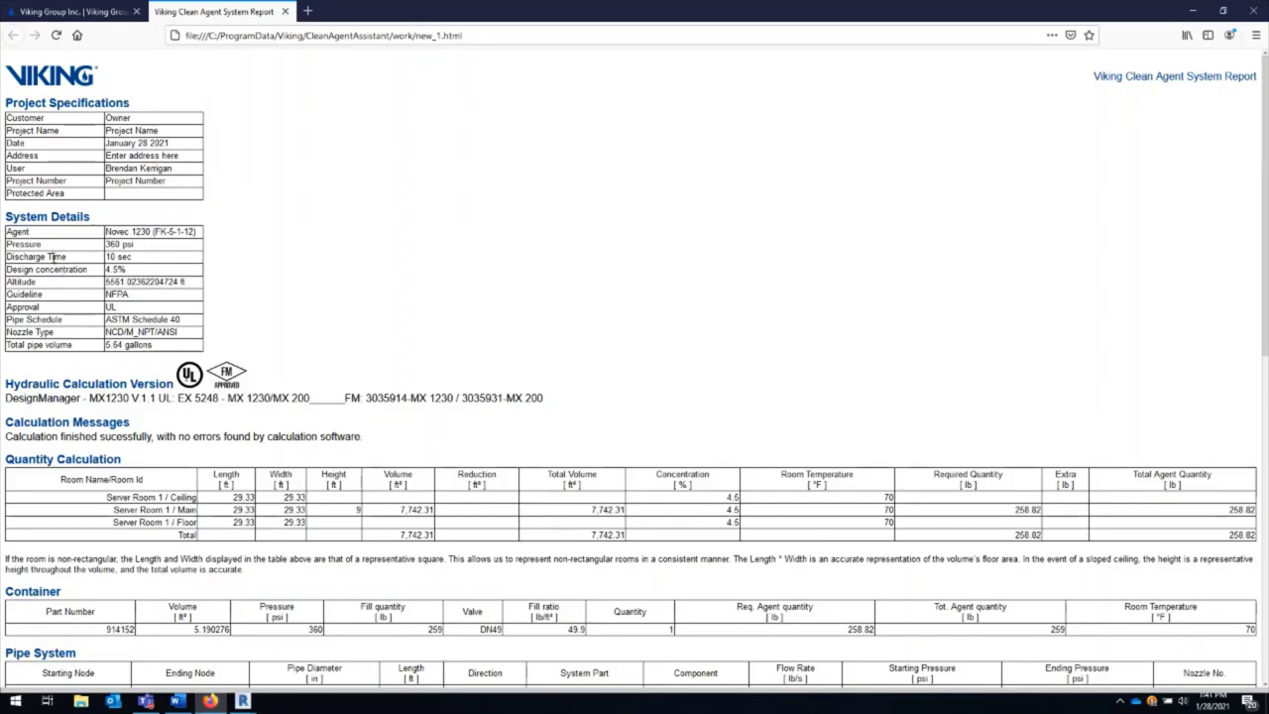
Review the system report from the quantity calculation and pipe system through nozzles and pressure relief to the bill of materials and fittings.
{"action": "scroll", "coordinate": [394, 195], "scroll_direction": "down", "scroll_amount": 2}
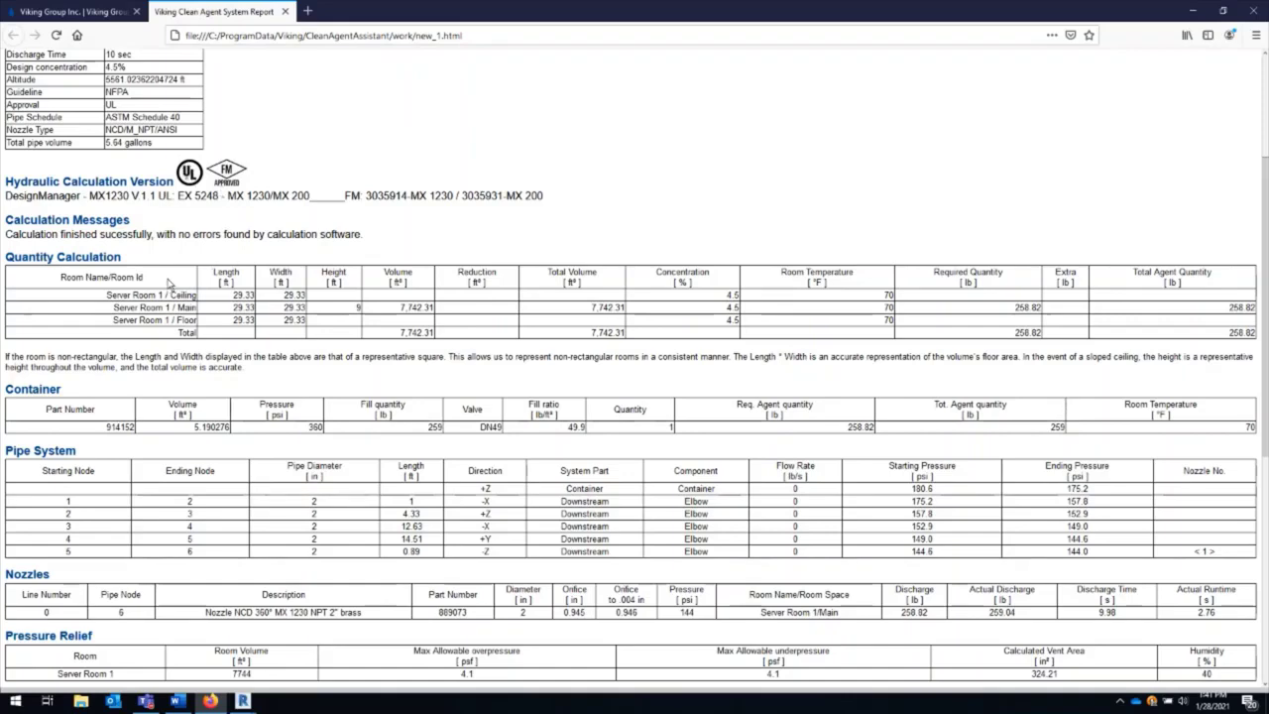
{"action": "scroll", "coordinate": [168, 284], "scroll_direction": "down", "scroll_amount": 1}
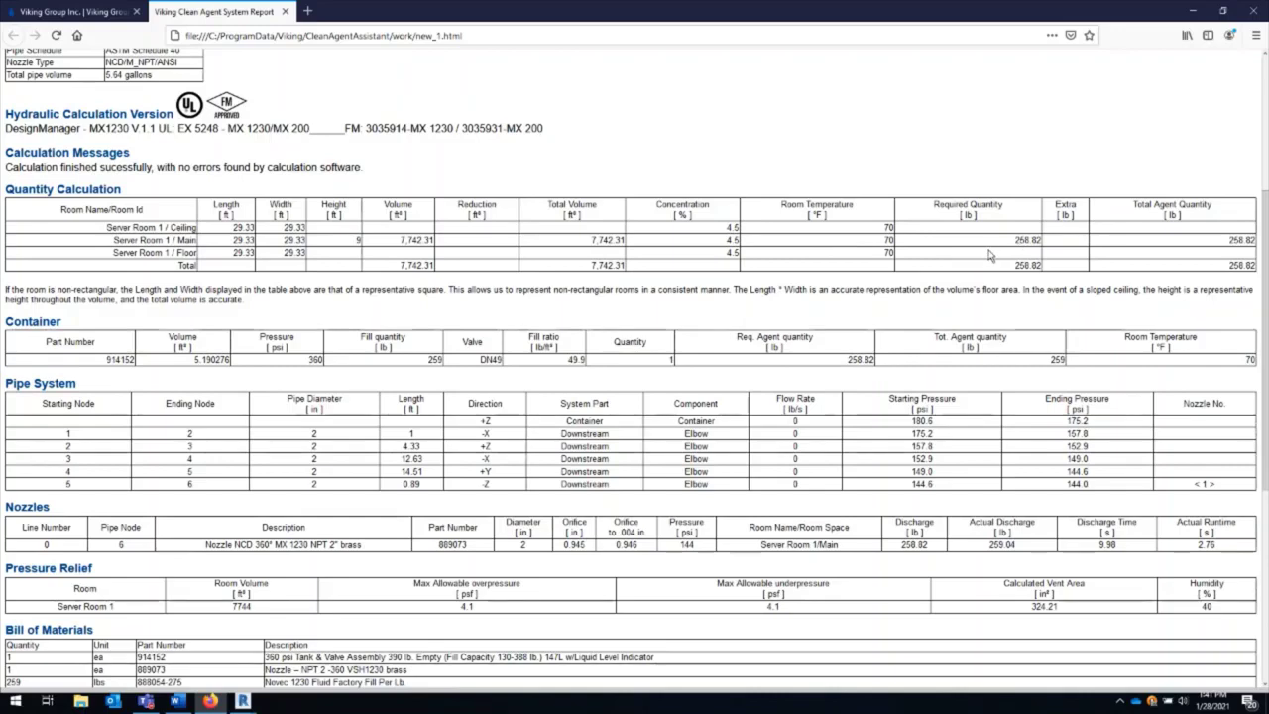
{"action": "scroll", "coordinate": [752, 293], "scroll_direction": "down", "scroll_amount": 1}
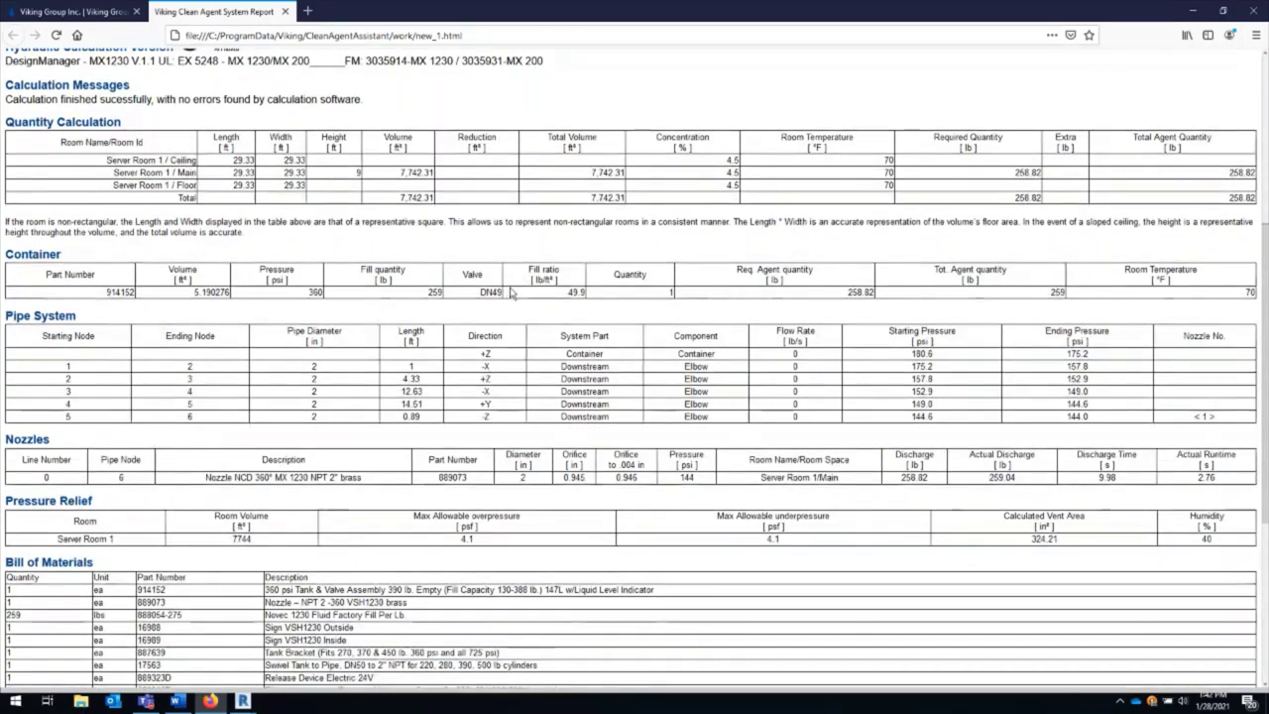
{"action": "scroll", "coordinate": [506, 285], "scroll_direction": "down", "scroll_amount": 1}
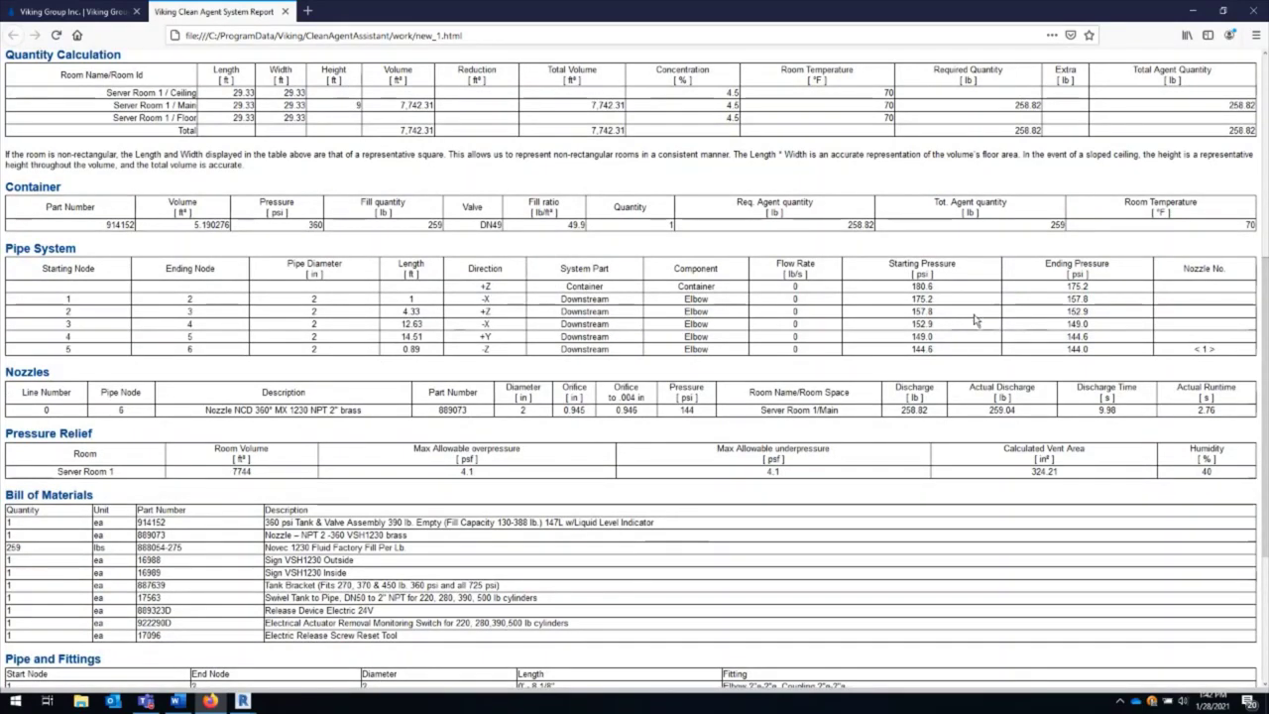
{"action": "scroll", "coordinate": [968, 317], "scroll_direction": "down", "scroll_amount": 3}
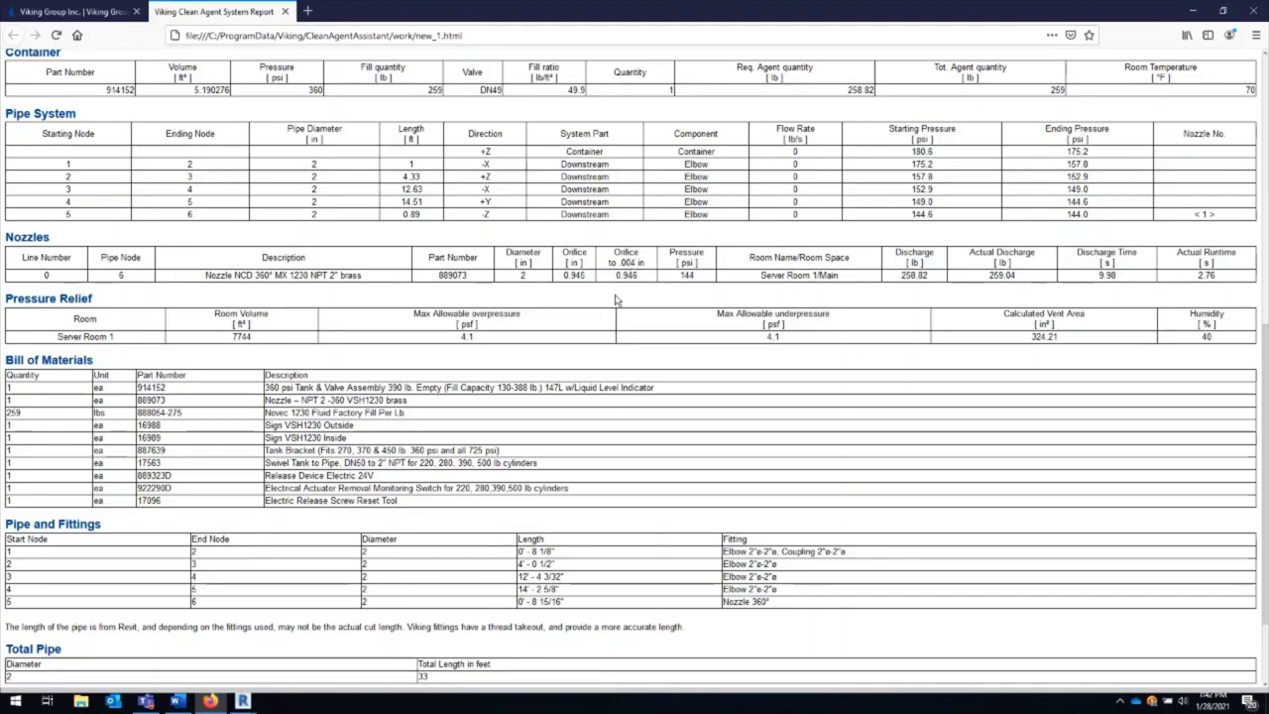
{"action": "scroll", "coordinate": [391, 300], "scroll_direction": "down", "scroll_amount": 1}
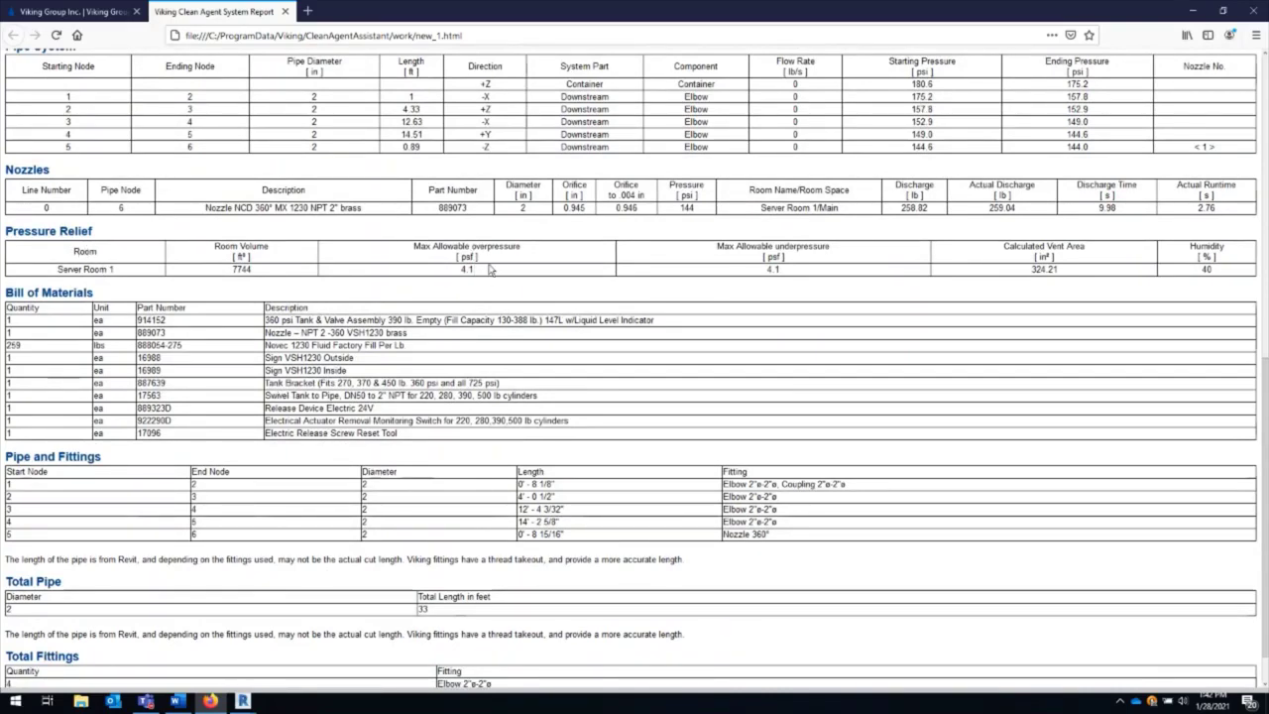
{"action": "scroll", "coordinate": [426, 265], "scroll_direction": "down", "scroll_amount": 1}
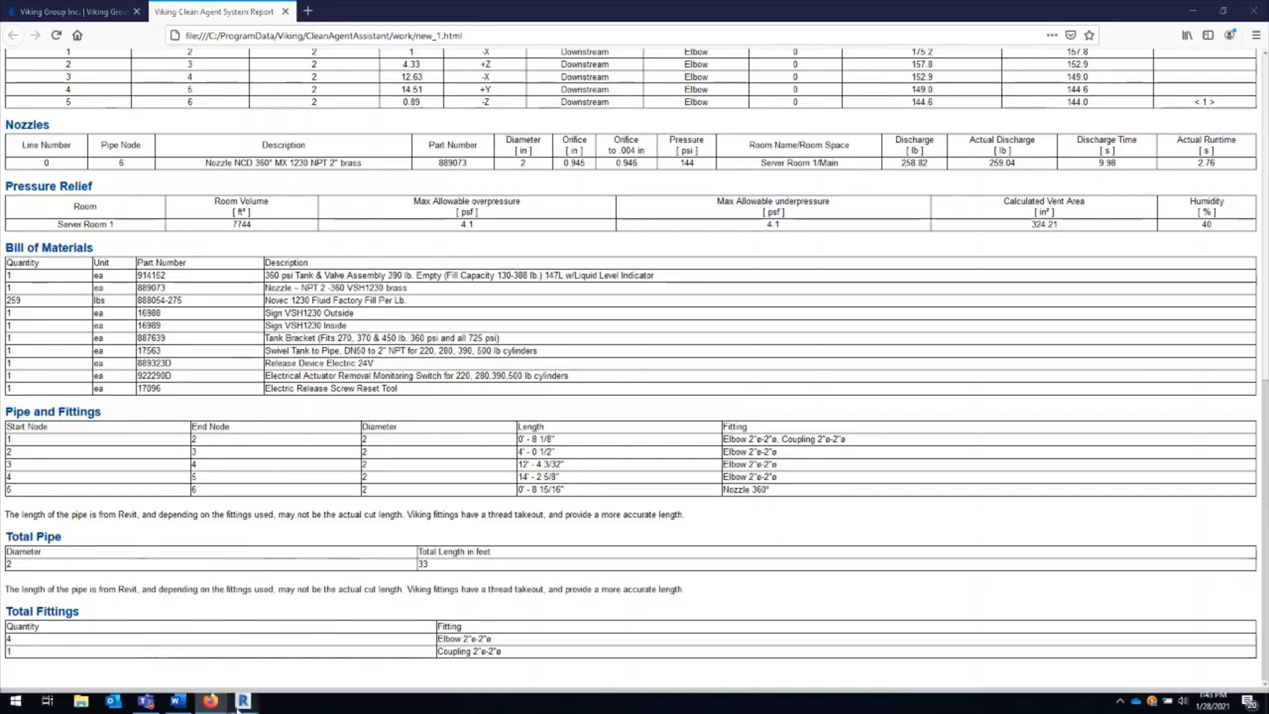
Switch to the Clean Agent Assistant window and review its project, room volume, container and venting data.
{"action": "mouse_move", "coordinate": [238, 701]}
{"action": "left_click", "coordinate": [222, 658]}
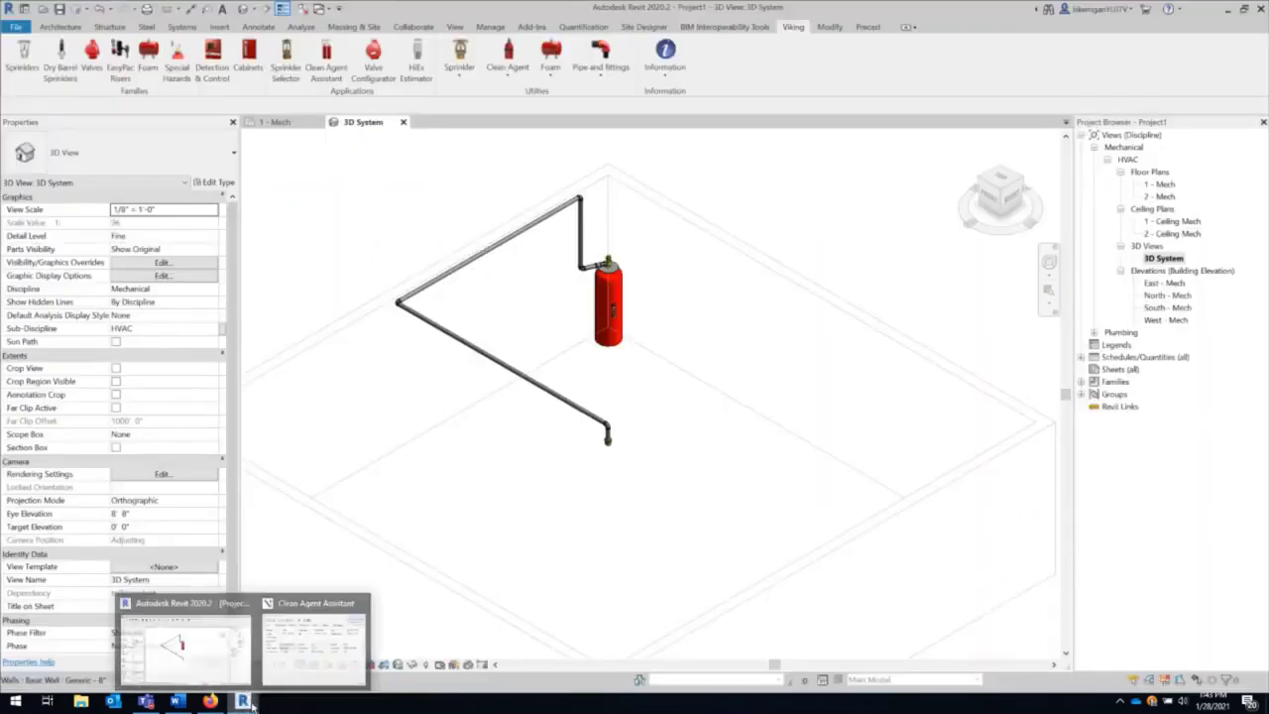
{"action": "left_click", "coordinate": [327, 647]}
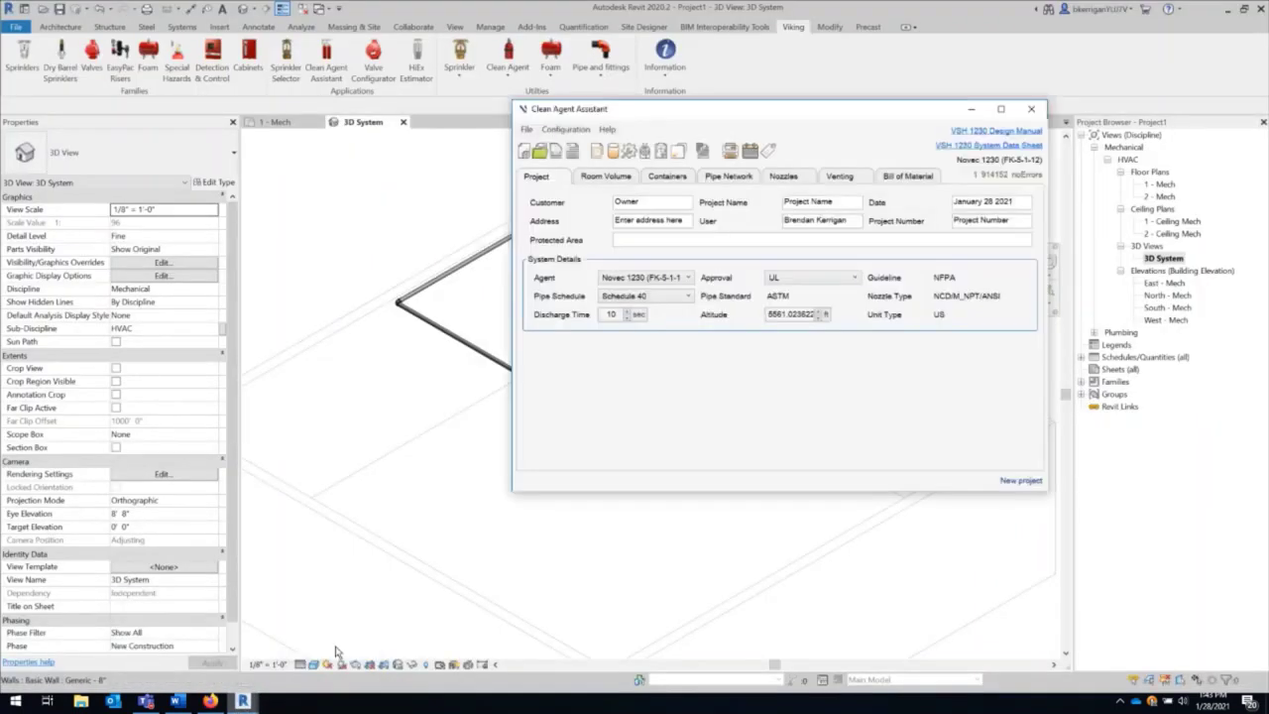
{"action": "left_click", "coordinate": [766, 281]}
{"action": "left_click_drag", "start_coordinate": [651, 116], "coordinate": [619, 146]}
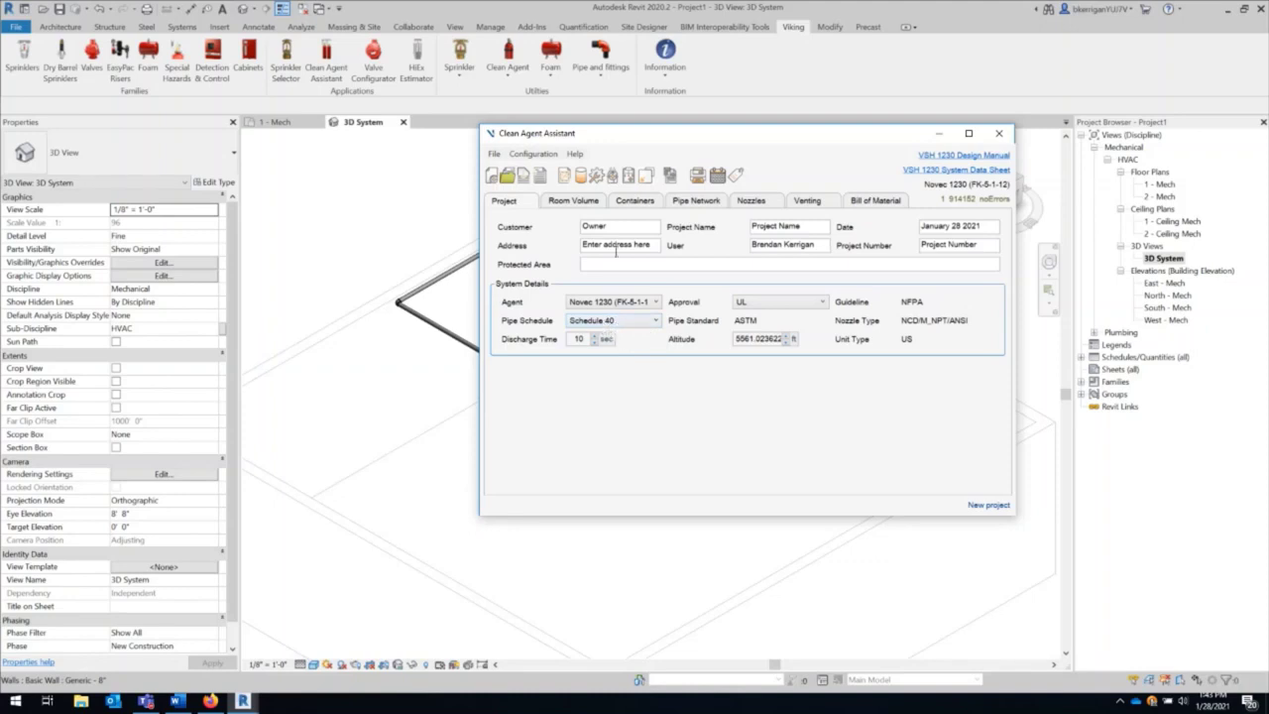
{"action": "left_click", "coordinate": [573, 202]}
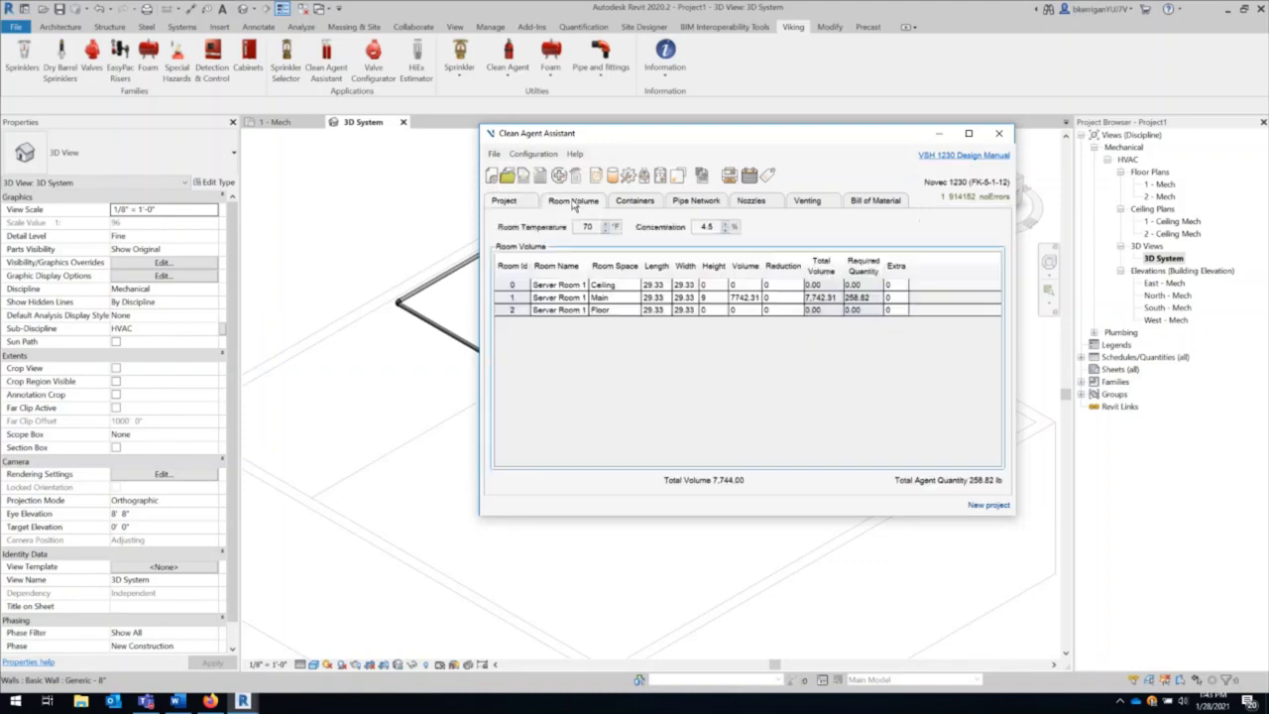
{"action": "left_click", "coordinate": [636, 201]}
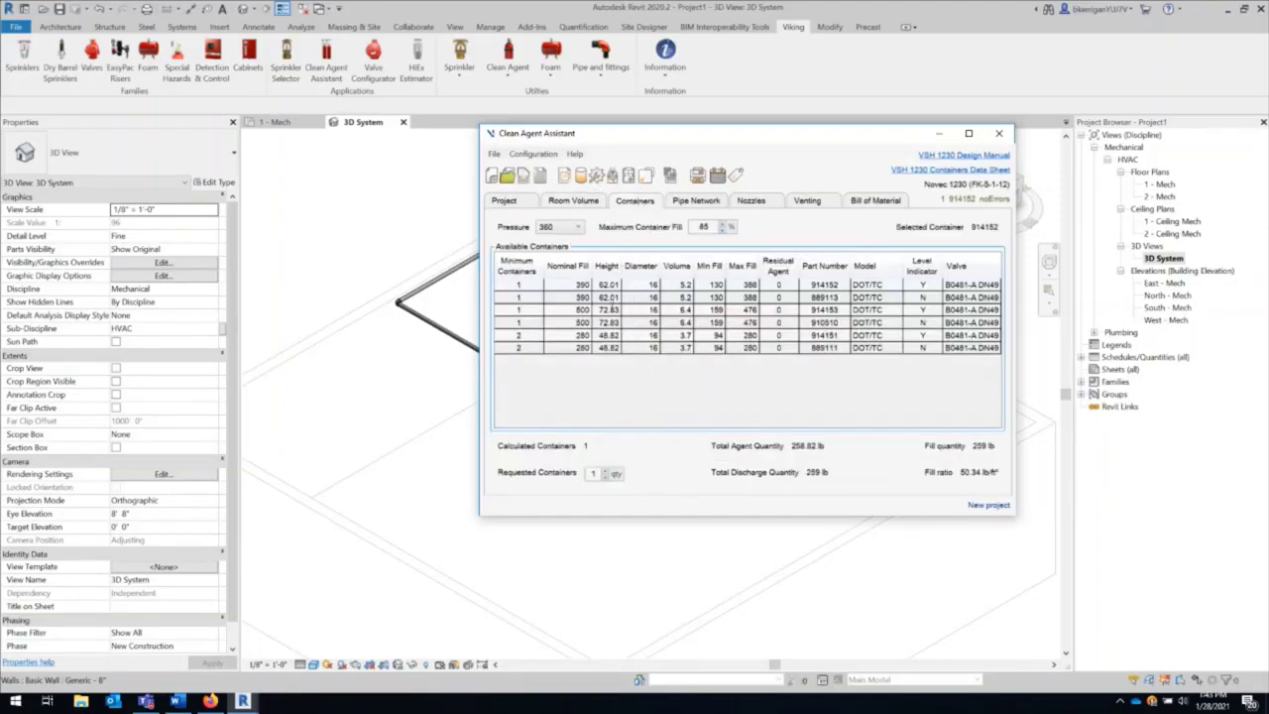
{"action": "left_click", "coordinate": [817, 206]}
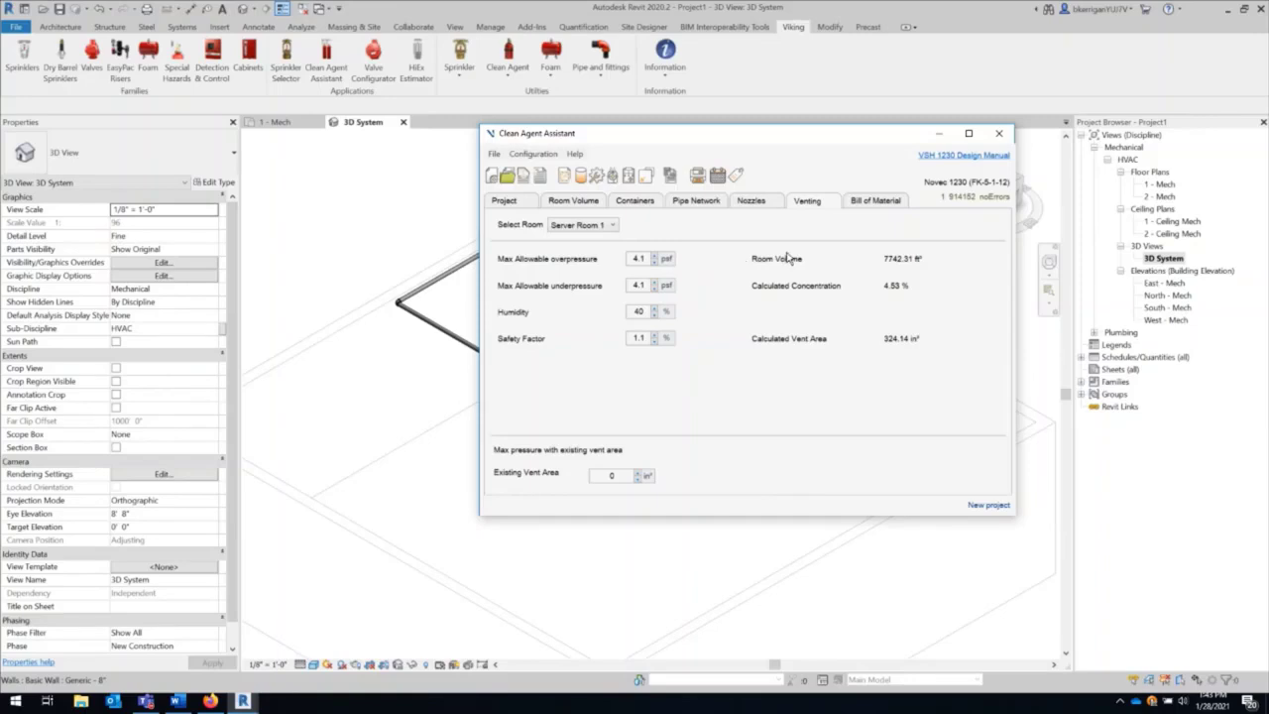
Create Revit schedules named Server Room for project, hydraulics, bill of material and spool information, and open the System Information schedule.
{"action": "left_click", "coordinate": [718, 176]}
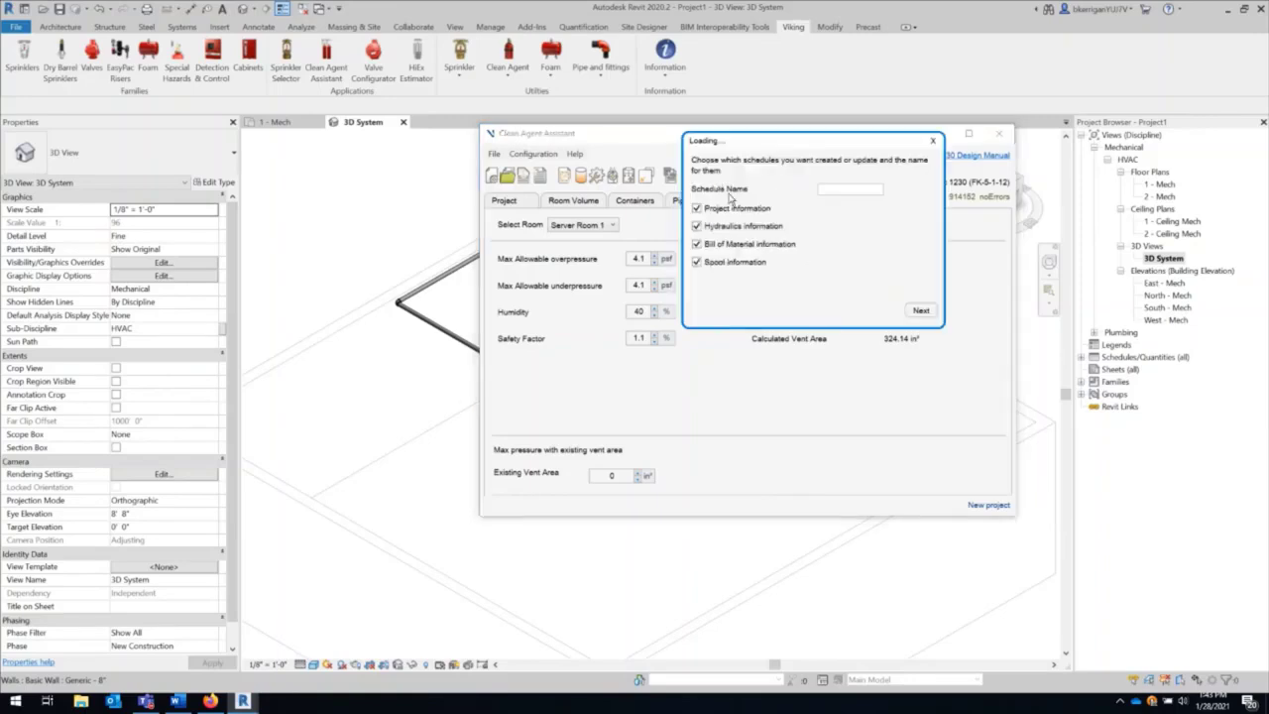
{"action": "left_click_drag", "start_coordinate": [722, 147], "coordinate": [699, 179]}
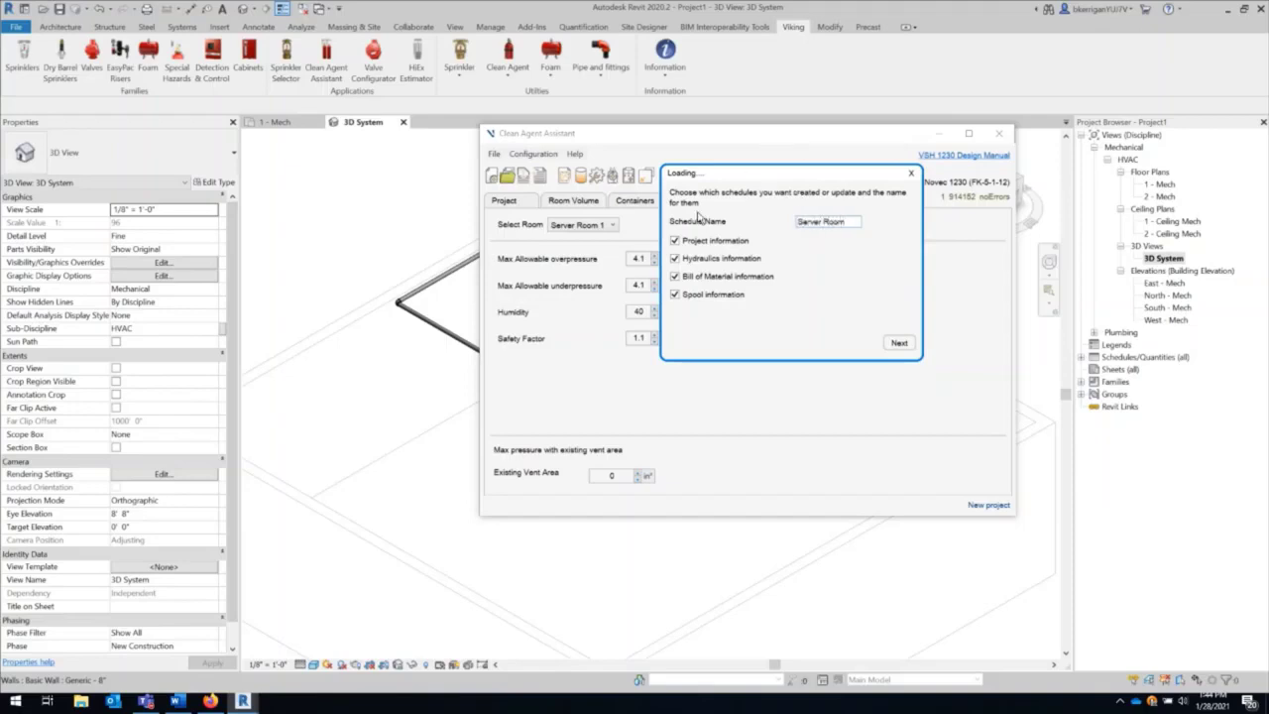
{"action": "left_click", "coordinate": [899, 345]}
{"action": "left_click", "coordinate": [1082, 358]}
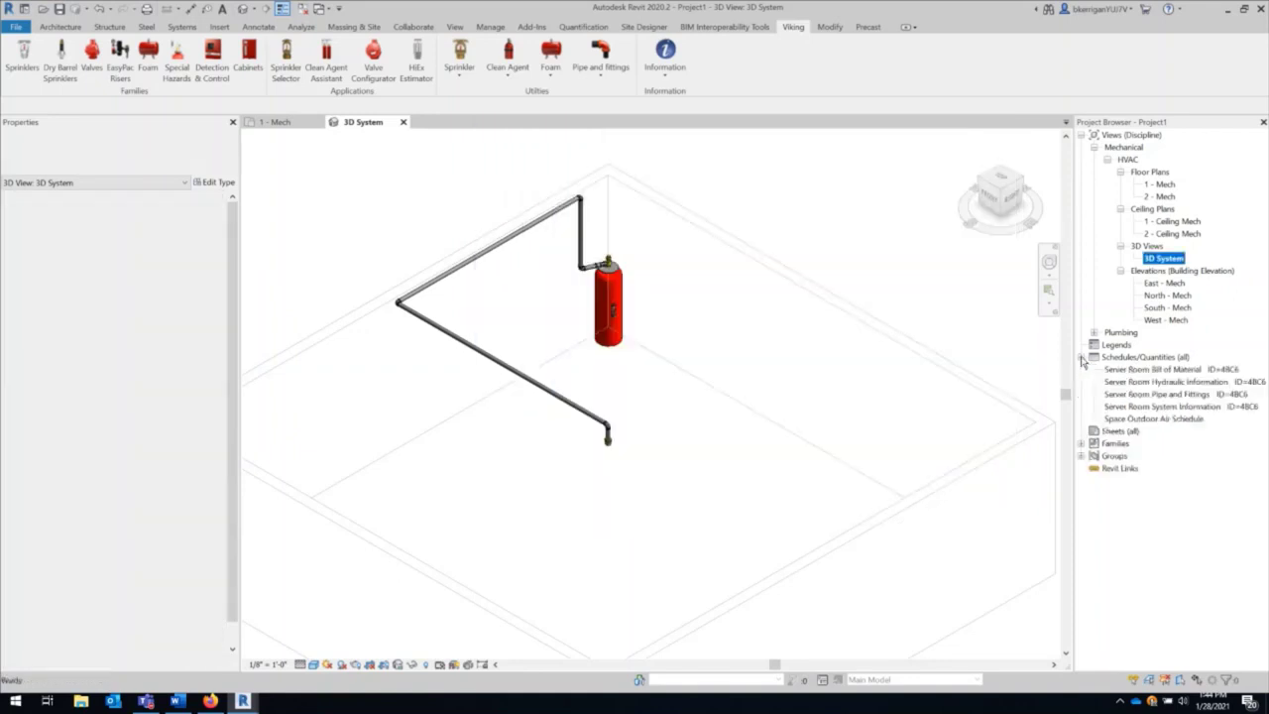
{"action": "double_click", "coordinate": [1134, 409]}
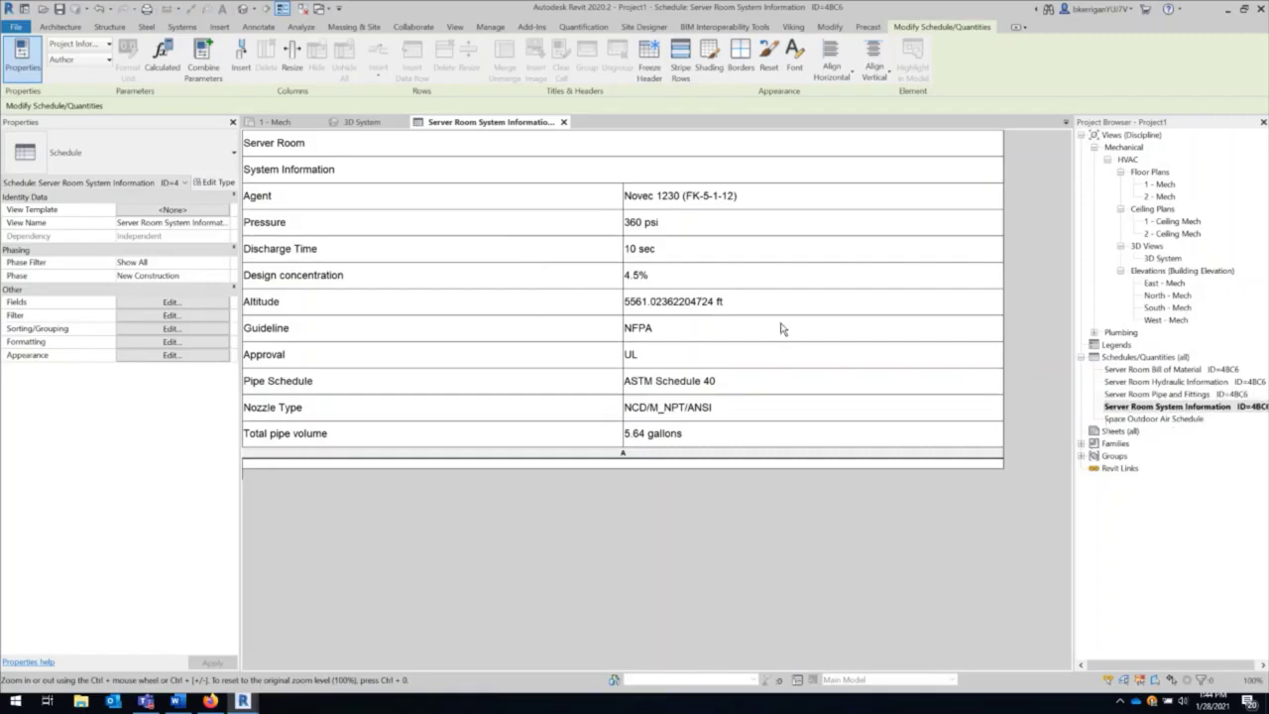
Open the 3D System view and switch to the Clean Agent Assistant window.
{"action": "double_click", "coordinate": [1166, 260]}
{"action": "middle_click_drag", "start_coordinate": [411, 539], "coordinate": [538, 499], "text": "shift"}
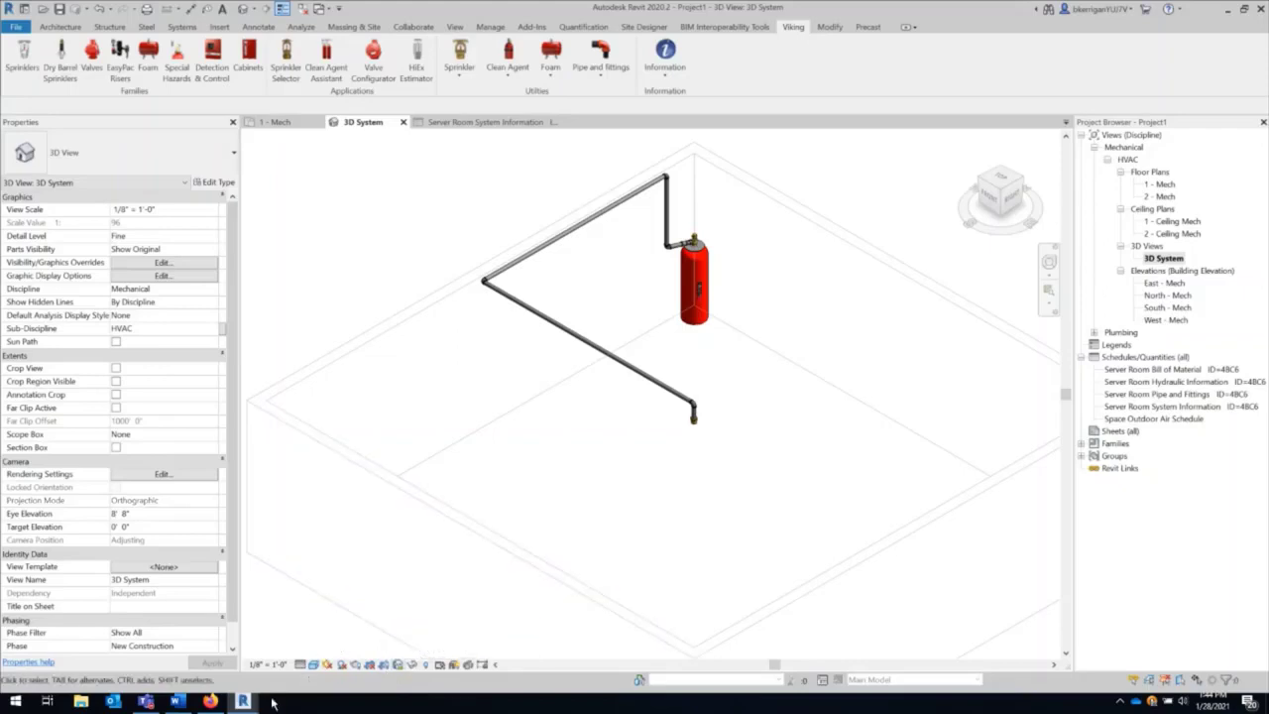
{"action": "mouse_move", "coordinate": [244, 701]}
{"action": "left_click", "coordinate": [303, 655]}
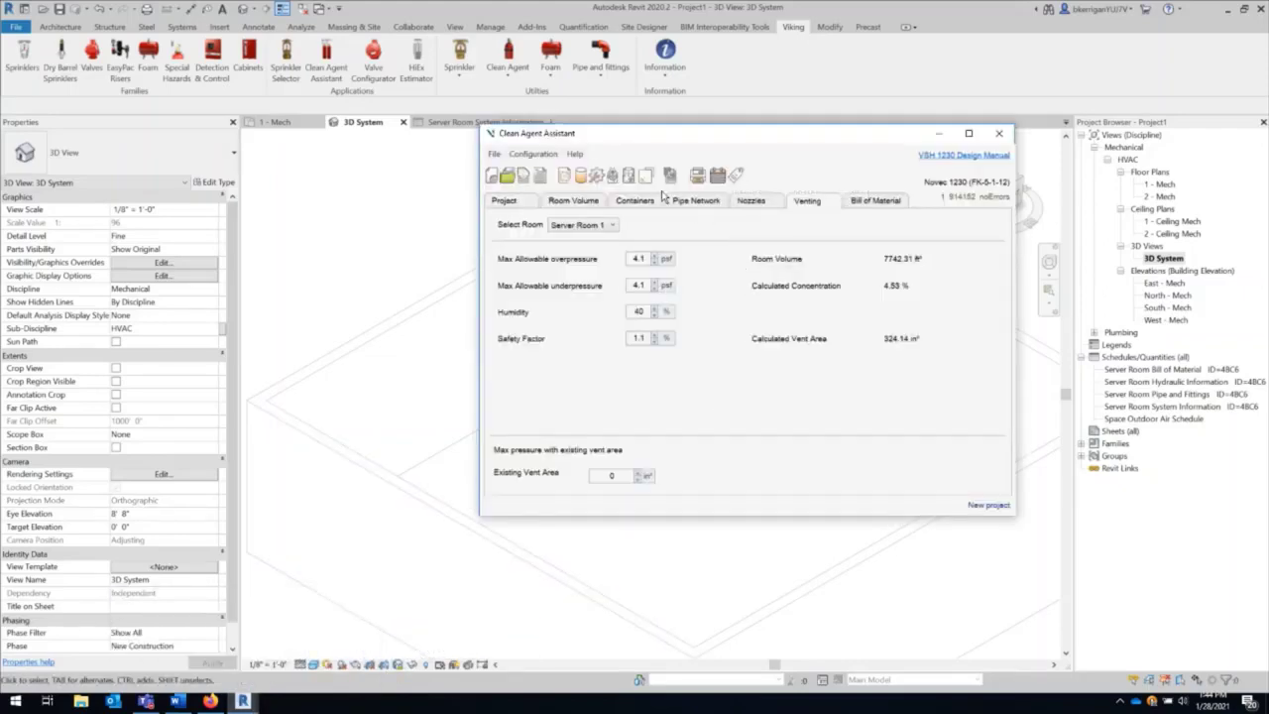
Tag the nodes of the 3D System view with the assistant's automatic tagging, and delete those Viking tags.
{"action": "left_click_drag", "start_coordinate": [570, 140], "coordinate": [560, 218]}
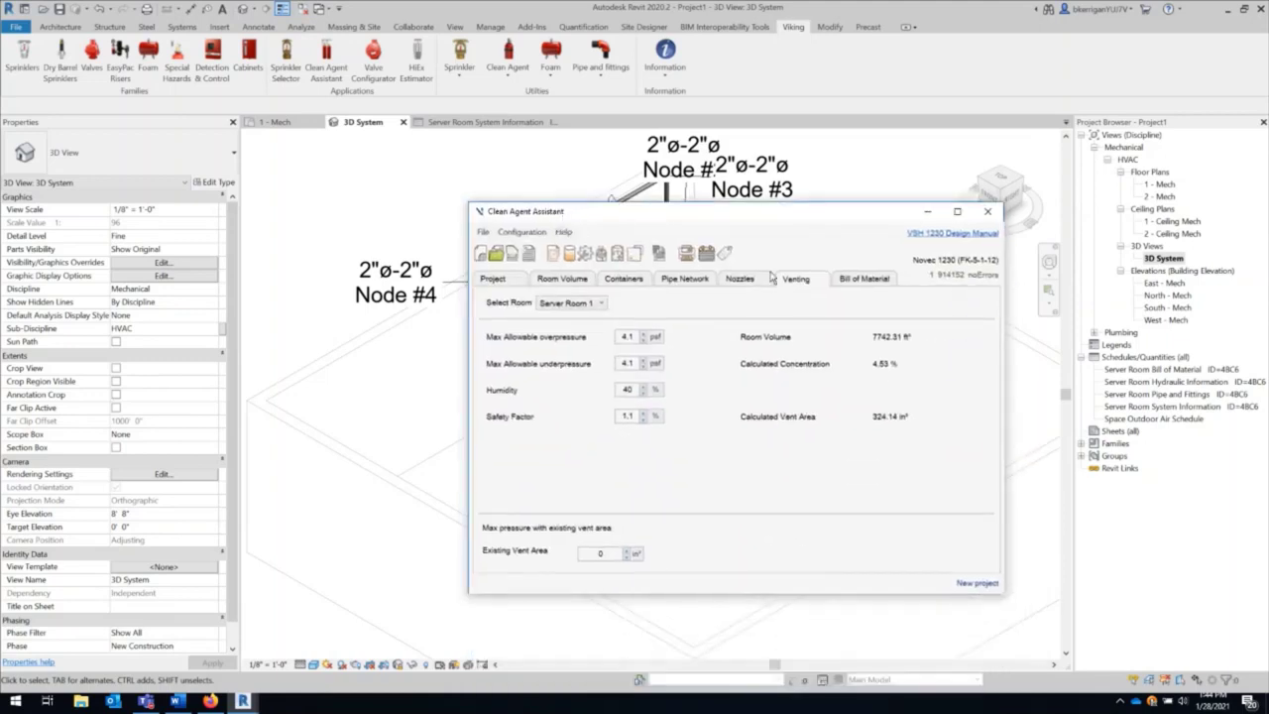
{"action": "left_click", "coordinate": [725, 255]}
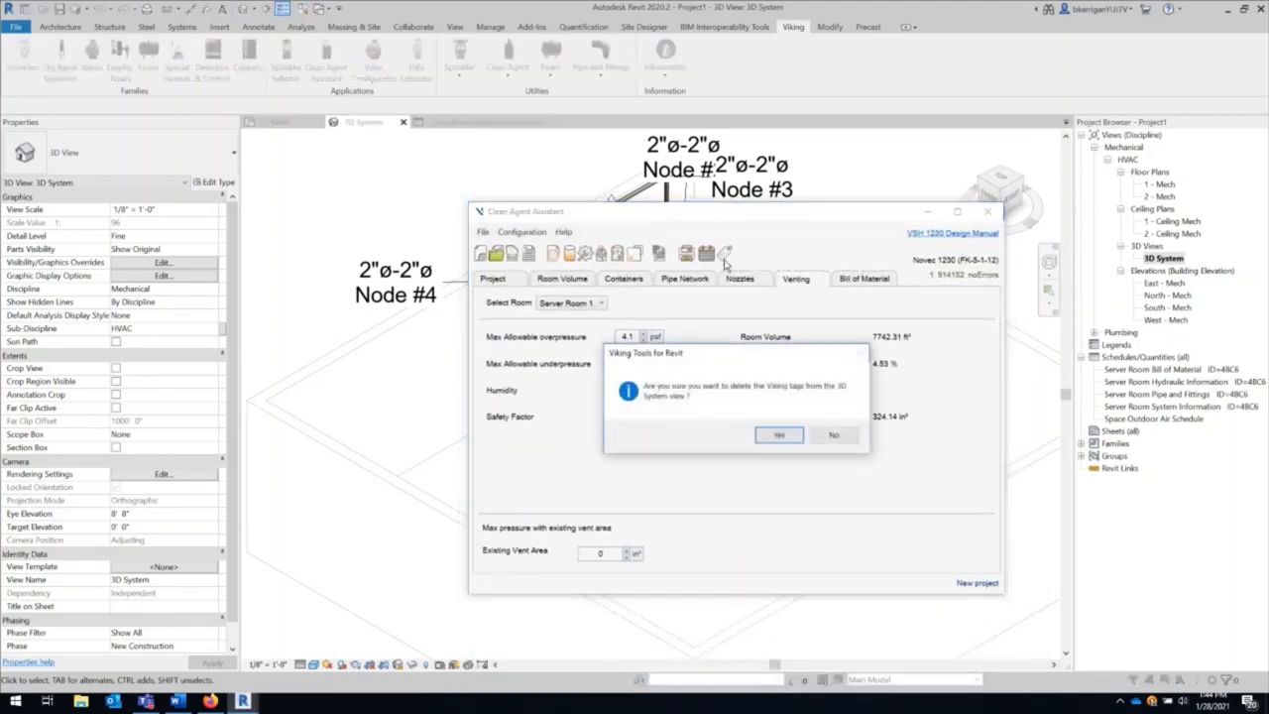
{"action": "left_click", "coordinate": [791, 440]}
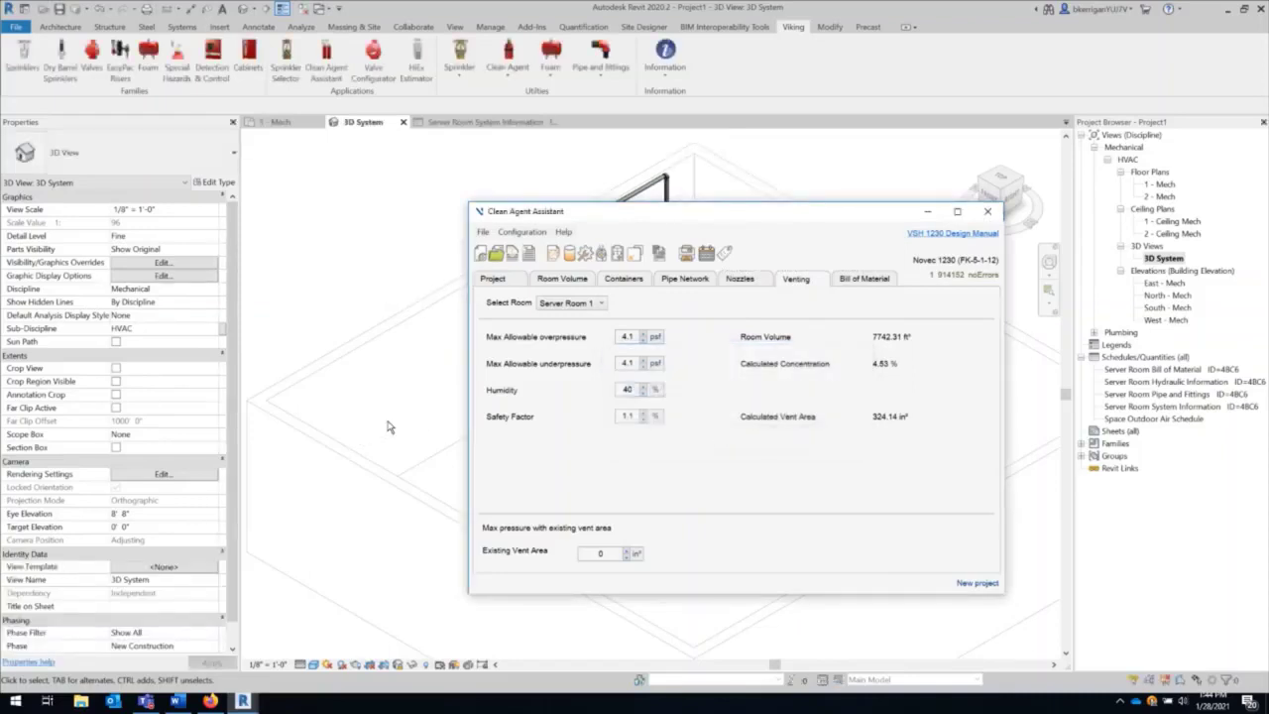
Tag by category the elbow atop the riser above the container and the far corner elbow, with leaders.
{"action": "left_click", "coordinate": [260, 27]}
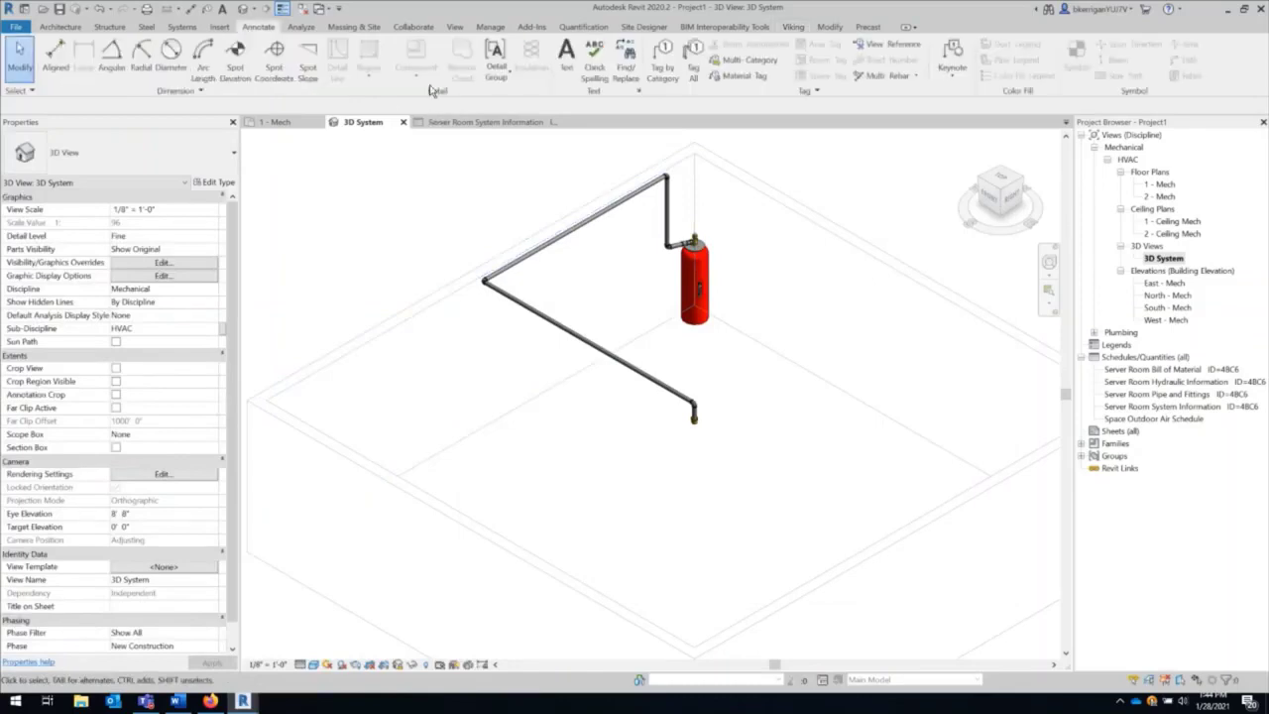
{"action": "left_click", "coordinate": [665, 77]}
{"action": "middle_click_drag", "start_coordinate": [668, 180], "coordinate": [646, 254]}
{"action": "left_click", "coordinate": [646, 254]}
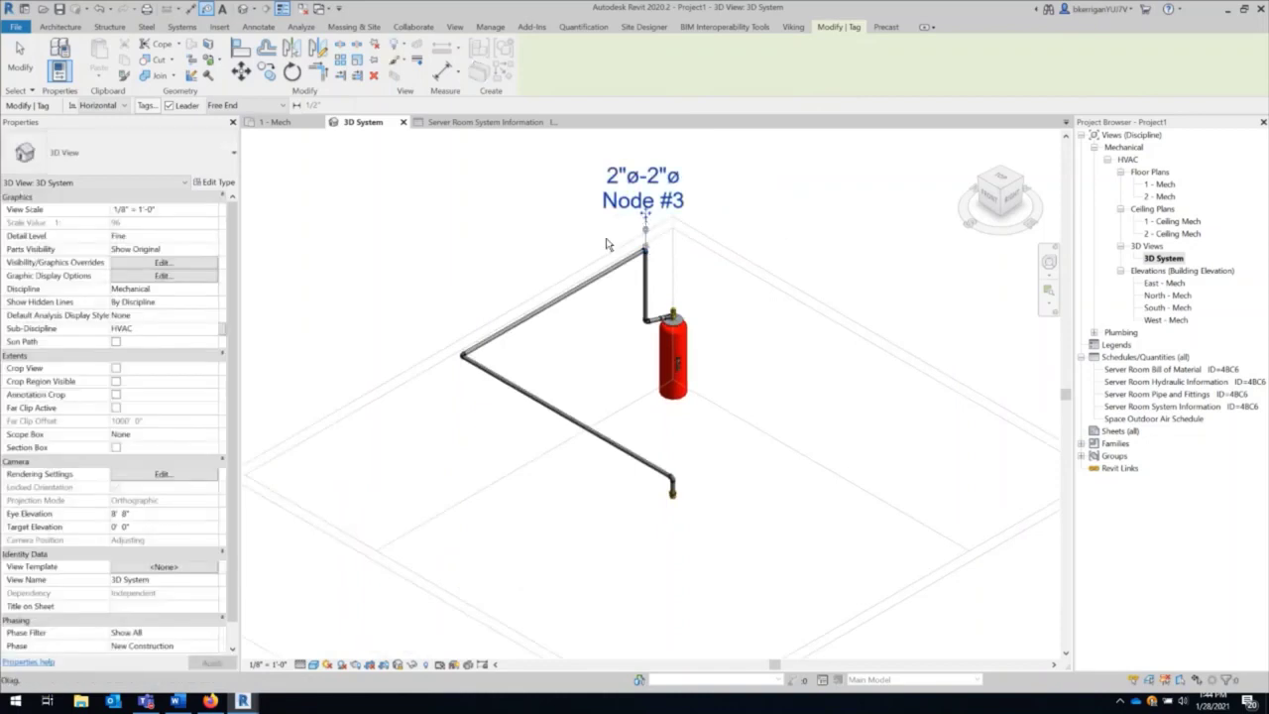
{"action": "left_click", "coordinate": [461, 360]}
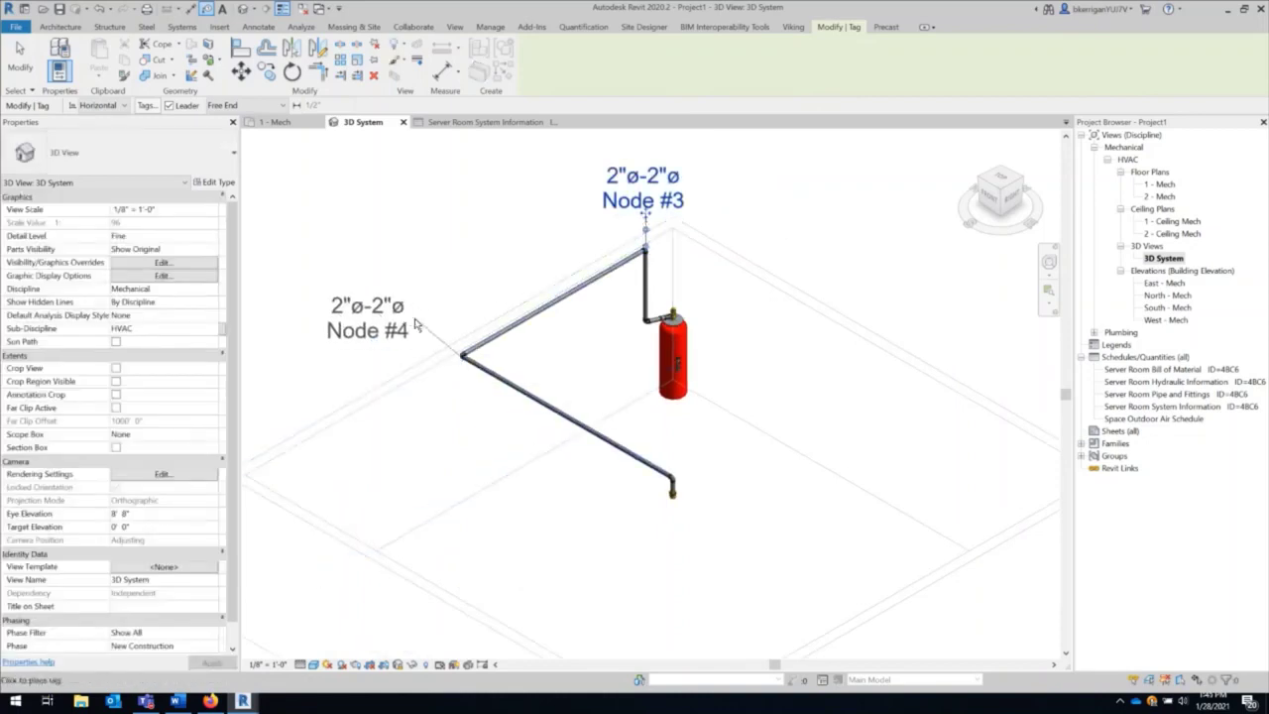
{"action": "left_click", "coordinate": [369, 339]}
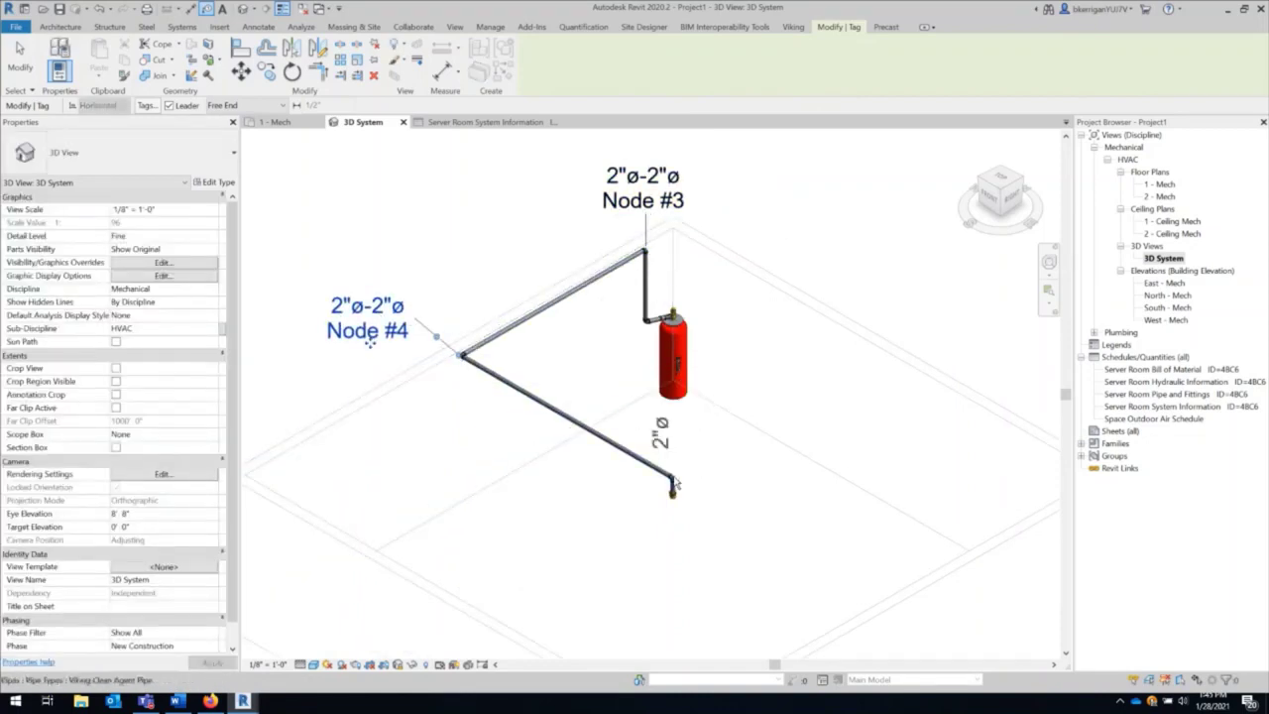
{"action": "key", "text": "Escape"}
{"action": "key", "text": "Escape"}
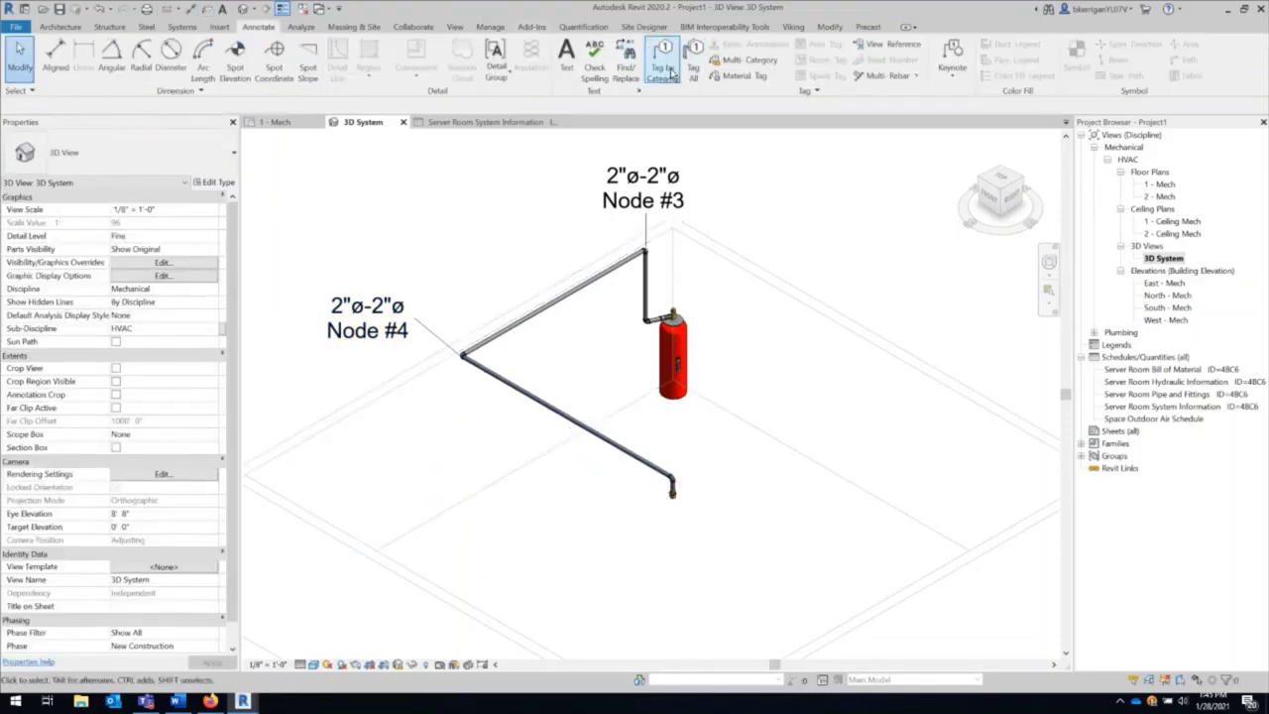
Tag by category the elbow beside the container, the elbow above the nozzle and the nozzle itself.
{"action": "left_click", "coordinate": [662, 58]}
{"action": "left_click", "coordinate": [647, 320]}
{"action": "left_click", "coordinate": [631, 336]}
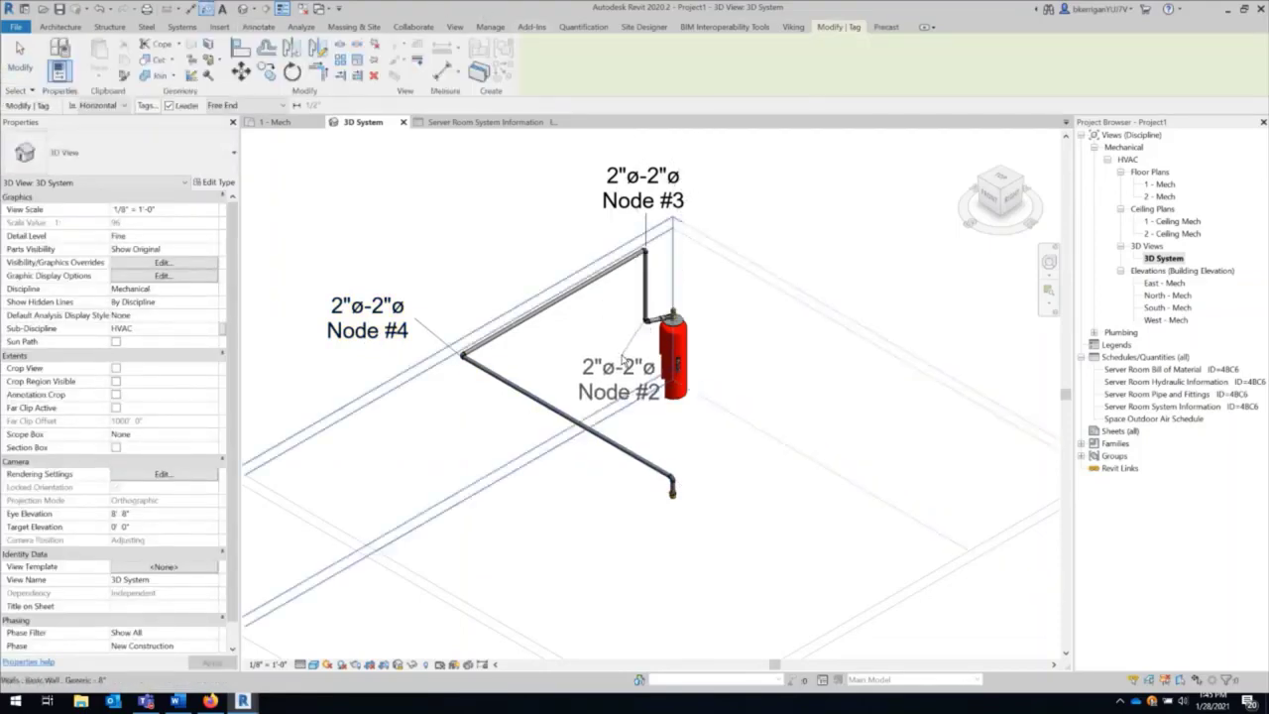
{"action": "left_click", "coordinate": [616, 353]}
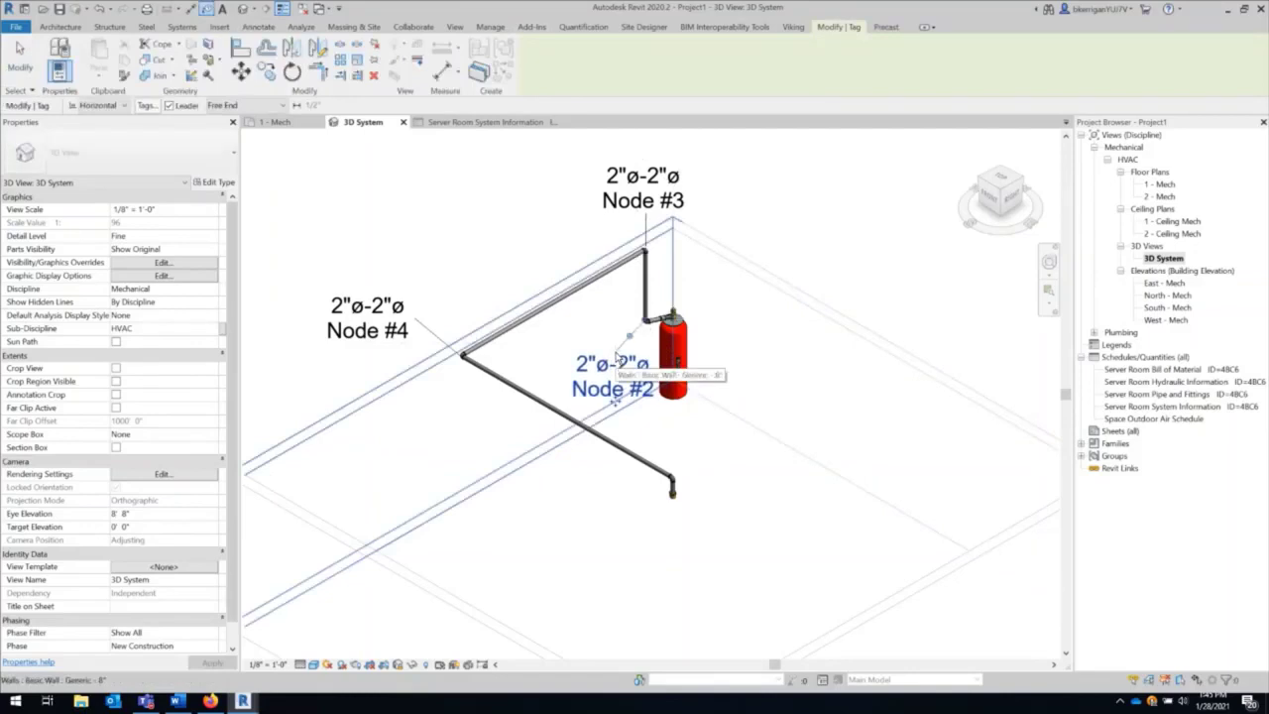
{"action": "left_click", "coordinate": [676, 485]}
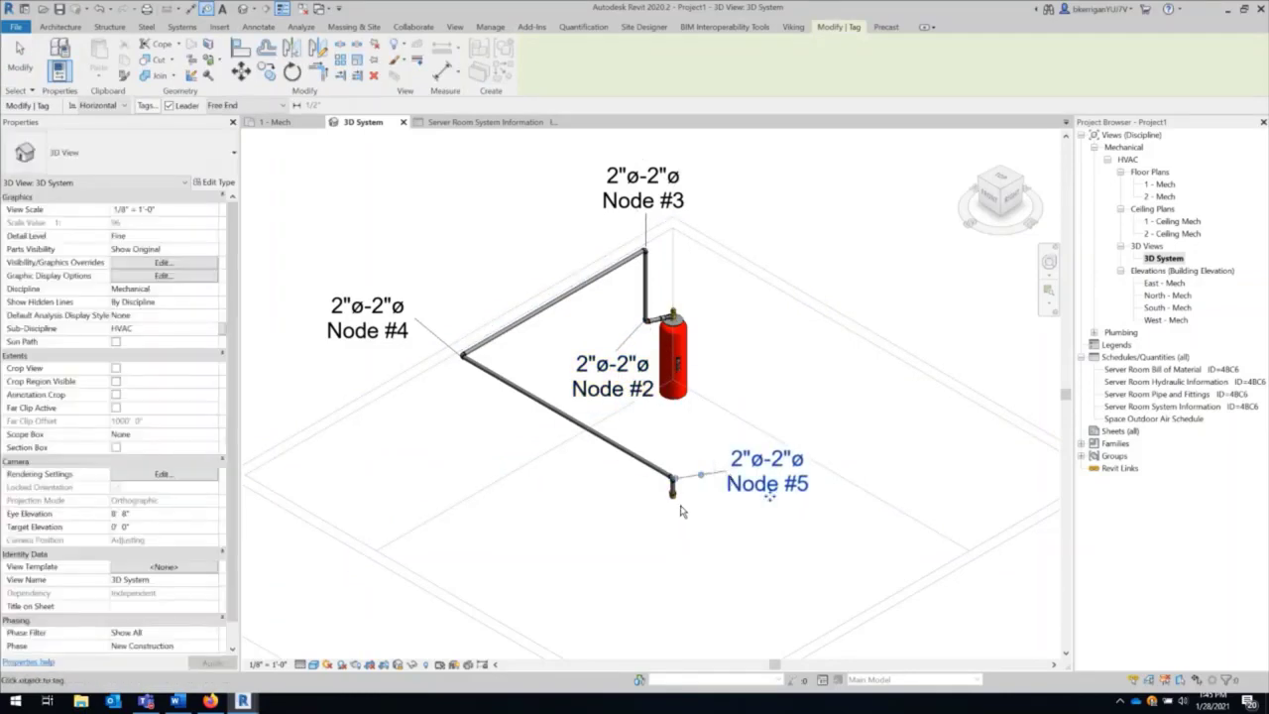
{"action": "left_click", "coordinate": [677, 506]}
{"action": "left_click", "coordinate": [609, 462]}
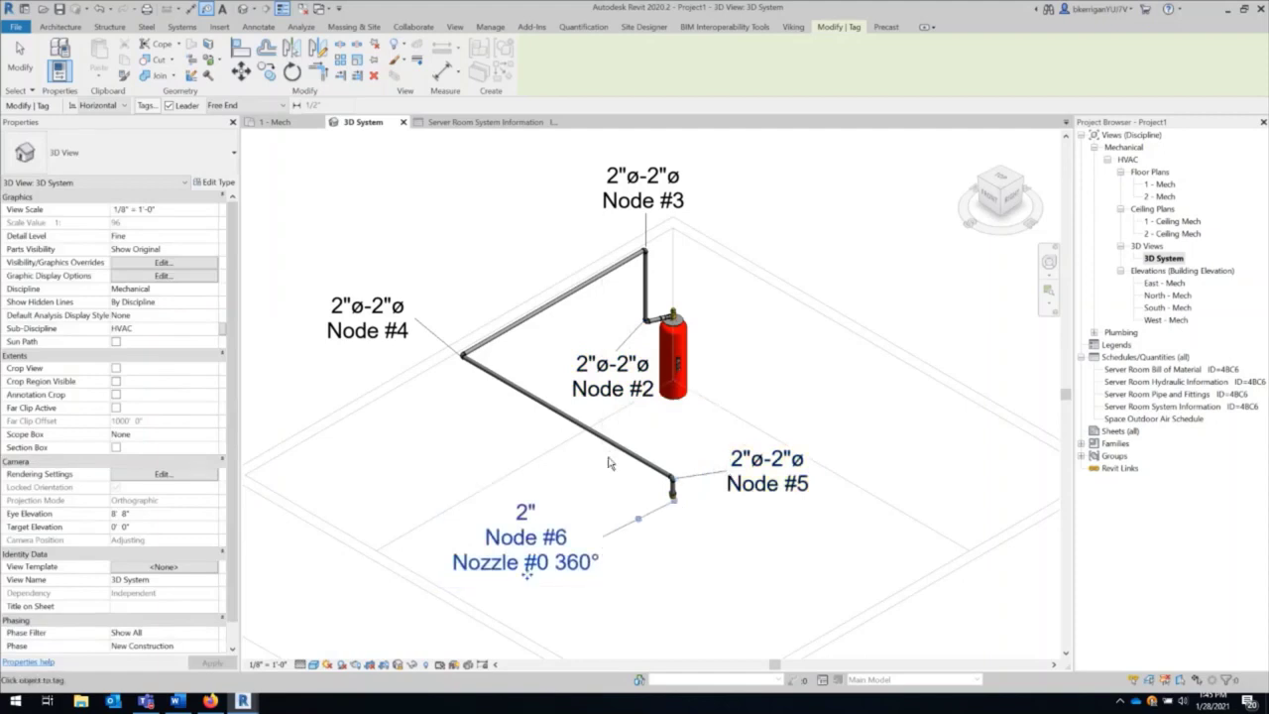
Show the crop region of the 3D System view with cropping itself switched off.
{"action": "scroll", "coordinate": [585, 395], "scroll_direction": "down", "scroll_amount": 3}
{"action": "scroll", "coordinate": [585, 394], "scroll_direction": "down", "scroll_amount": 5}
{"action": "middle_click_drag", "start_coordinate": [367, 540], "coordinate": [451, 520]}
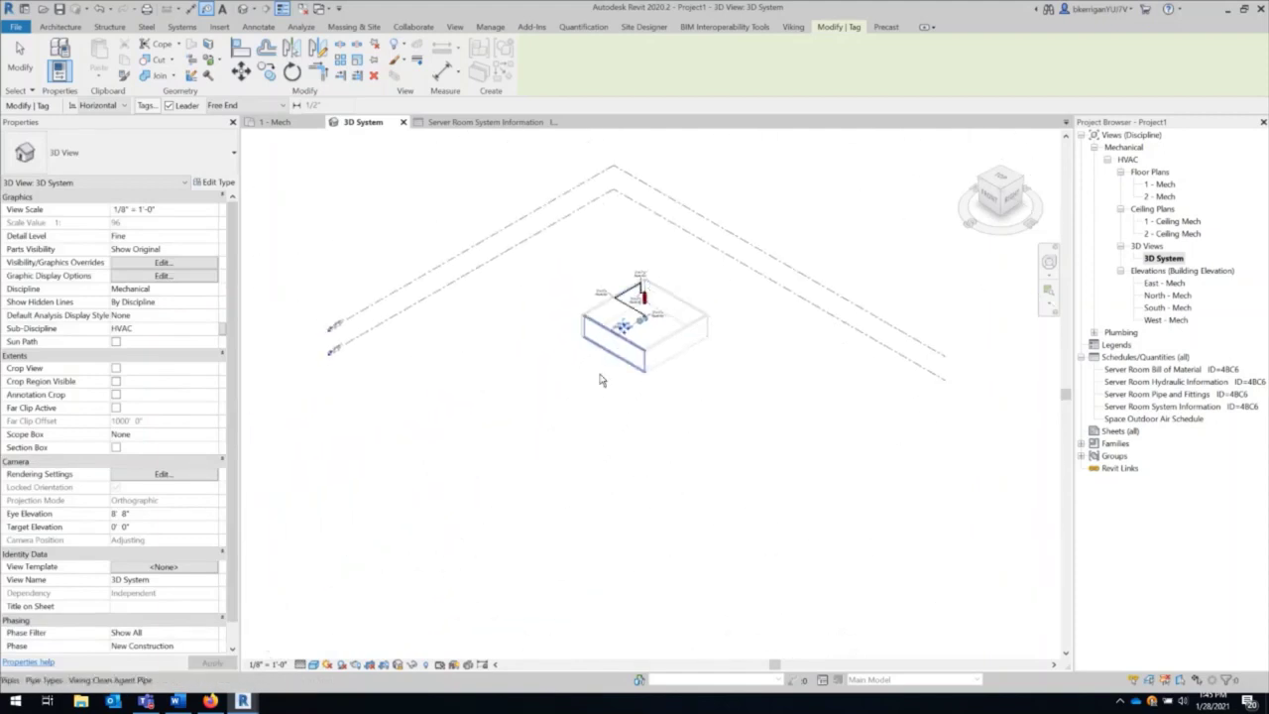
{"action": "left_click", "coordinate": [377, 665]}
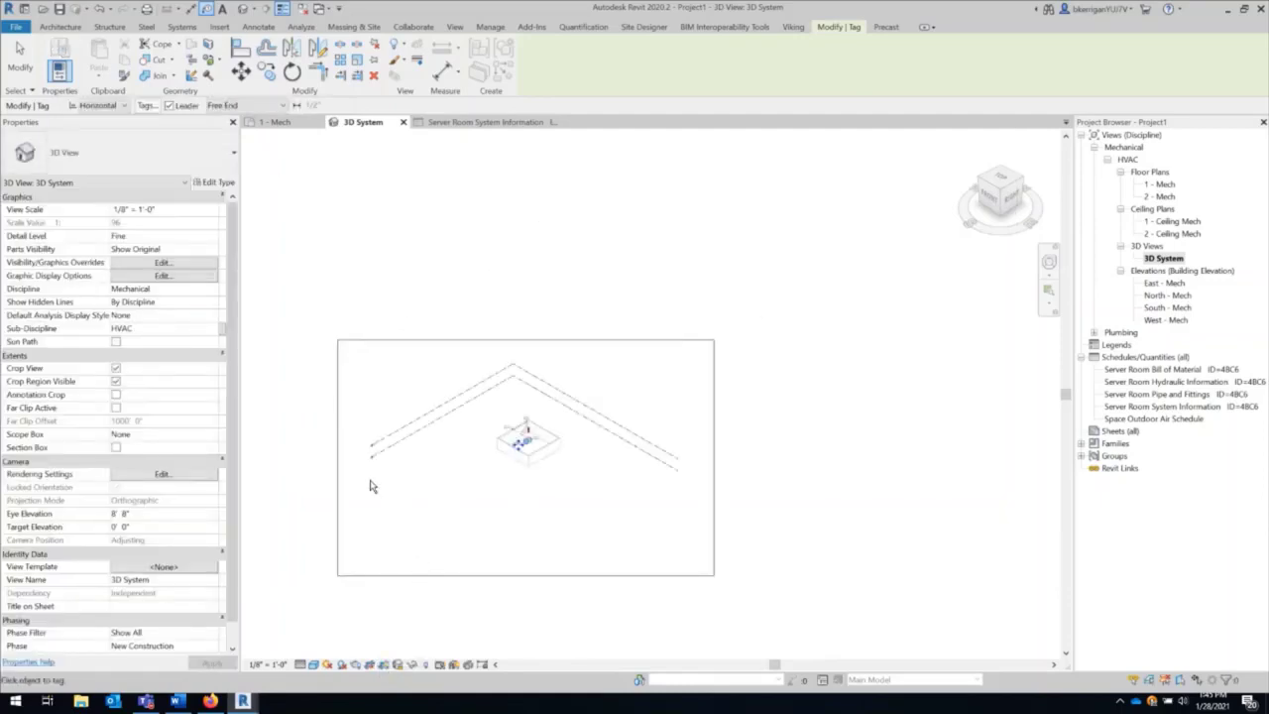
{"action": "scroll", "coordinate": [335, 473], "scroll_direction": "up", "scroll_amount": 3}
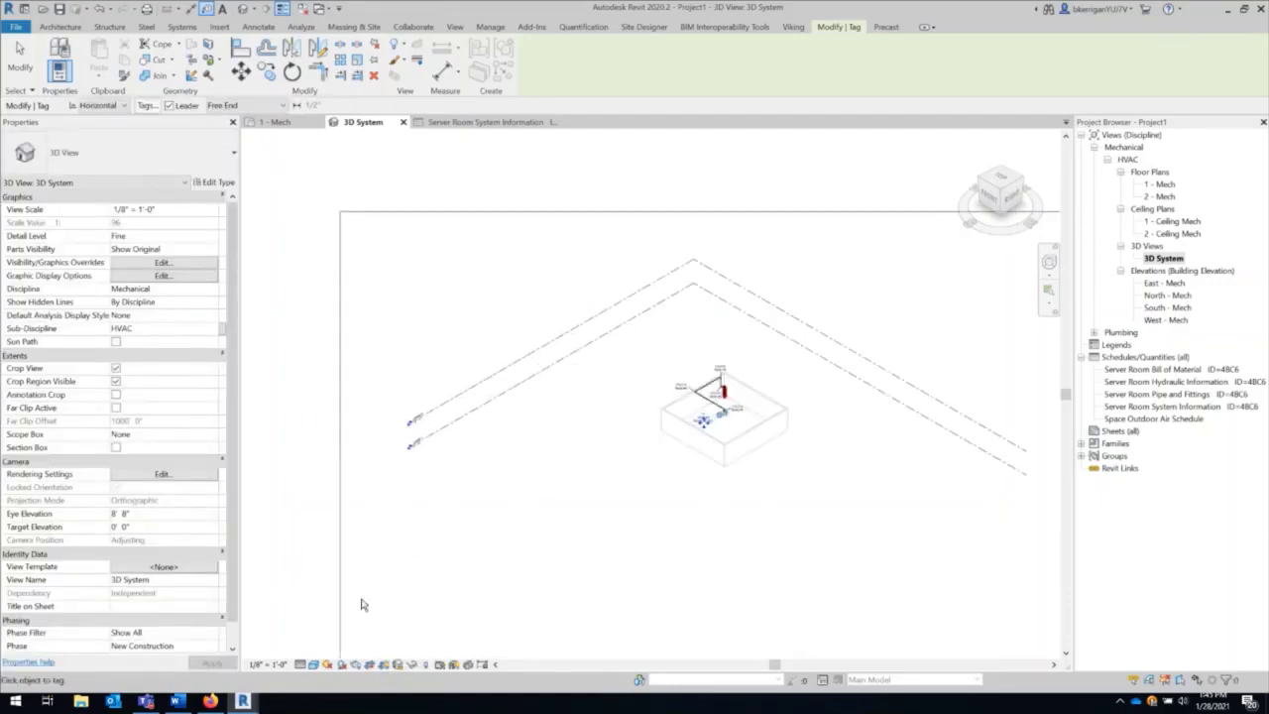
{"action": "left_click", "coordinate": [369, 665]}
Resize the crop region on all four sides to fit closely around the server room and its tags.
{"action": "left_click", "coordinate": [340, 448]}
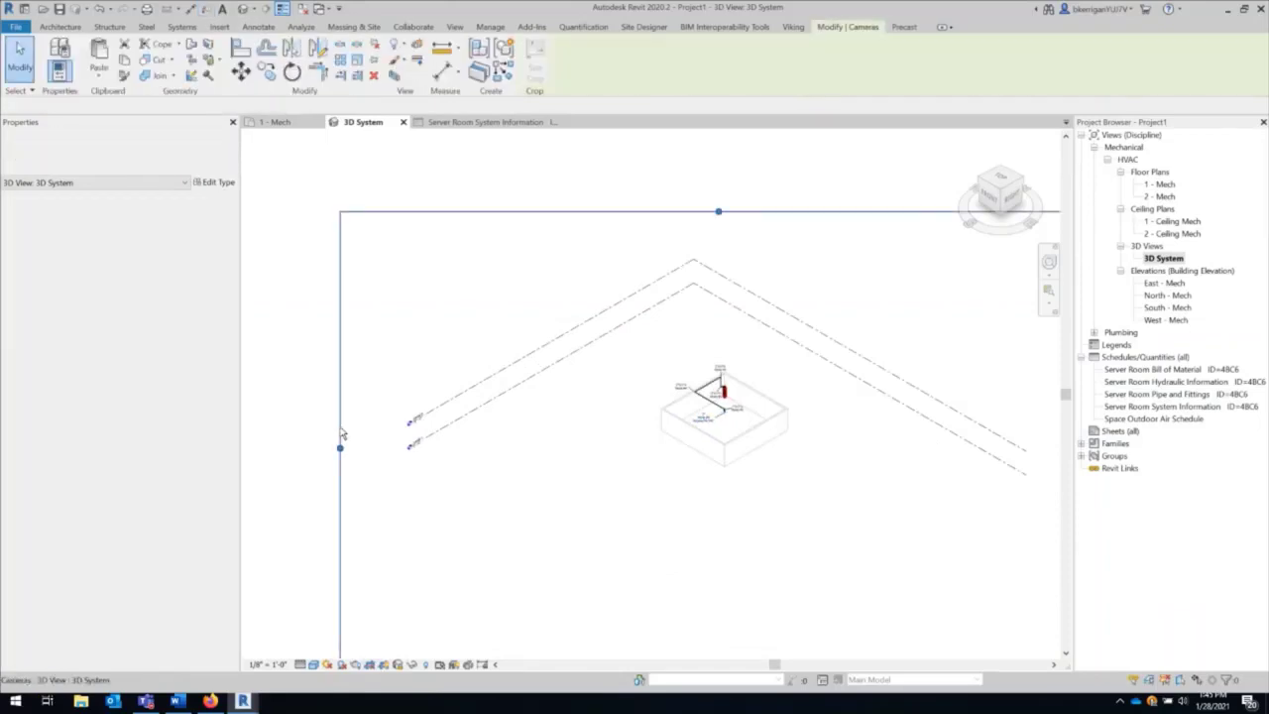
{"action": "left_click_drag", "start_coordinate": [342, 455], "coordinate": [646, 455]}
{"action": "left_click_drag", "start_coordinate": [871, 212], "coordinate": [922, 412]}
{"action": "scroll", "coordinate": [922, 412], "scroll_direction": "down", "scroll_amount": 1}
{"action": "middle_click_drag", "start_coordinate": [899, 413], "coordinate": [706, 342]}
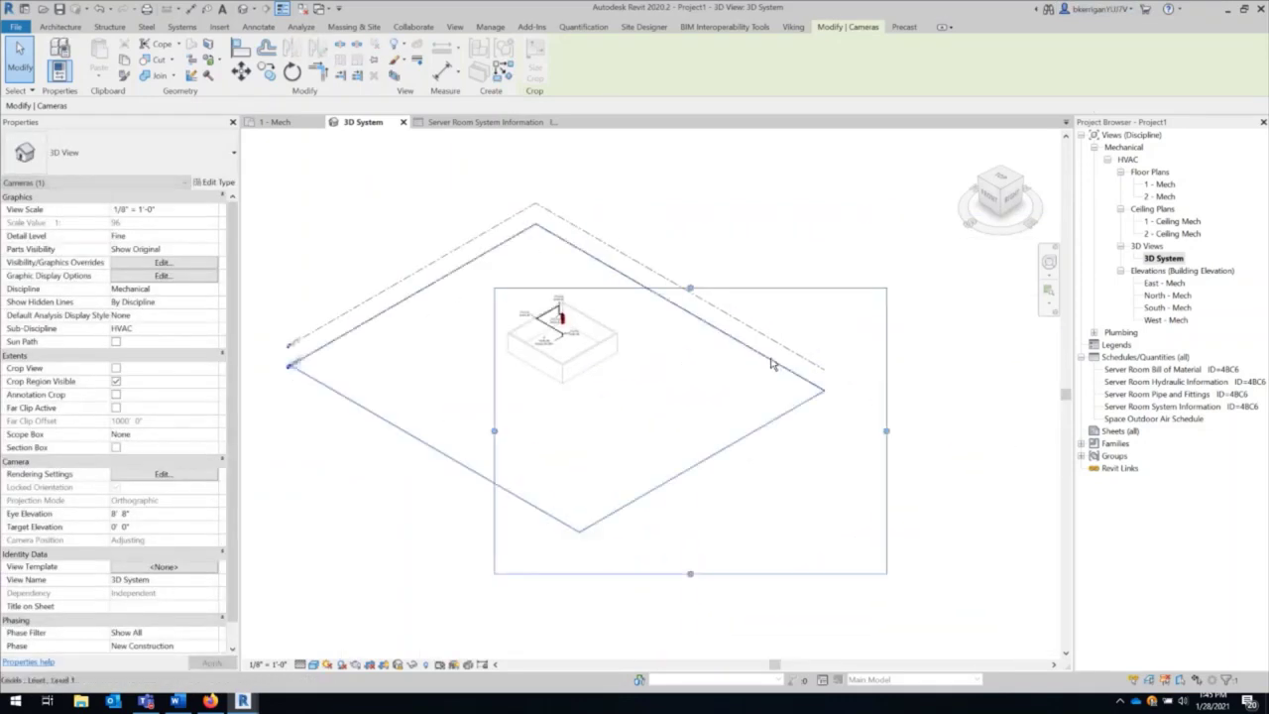
{"action": "left_click_drag", "start_coordinate": [890, 432], "coordinate": [632, 431]}
{"action": "left_click_drag", "start_coordinate": [565, 571], "coordinate": [567, 390]}
{"action": "key", "text": "Escape"}
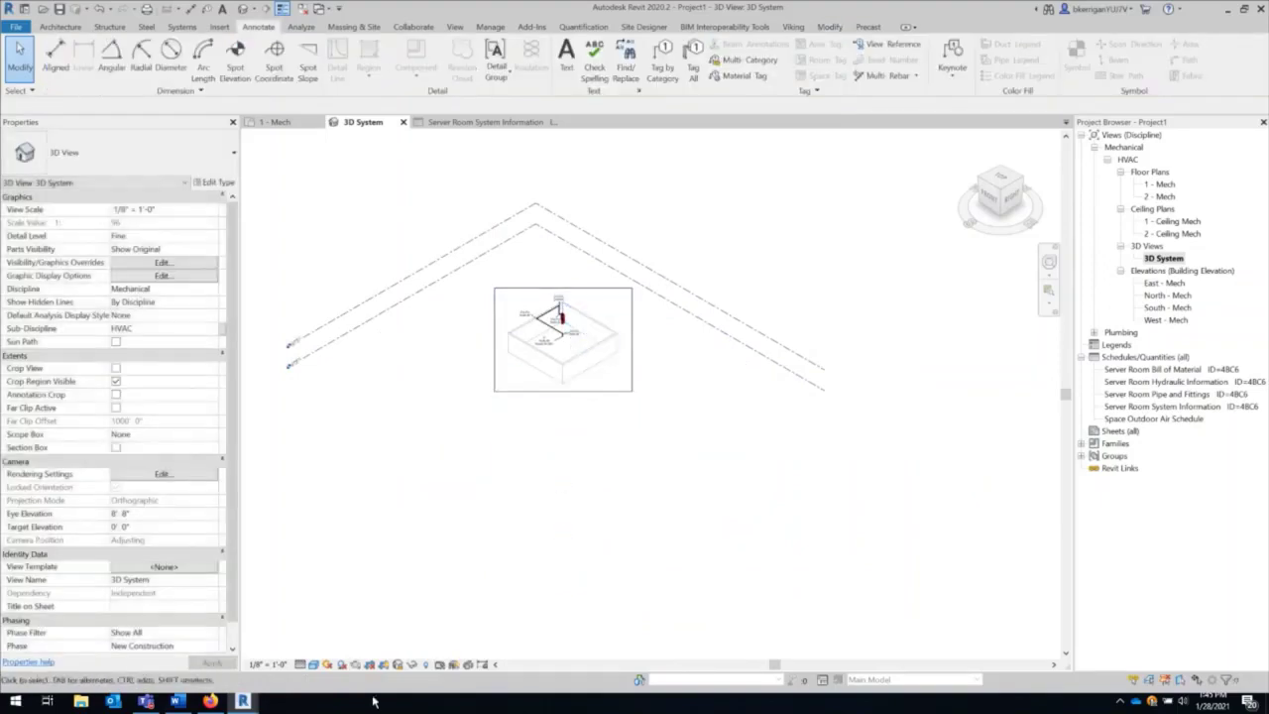
Turn on cropping for the 3D System view and hide its crop region.
{"action": "left_click", "coordinate": [368, 665]}
{"action": "left_click", "coordinate": [384, 664]}
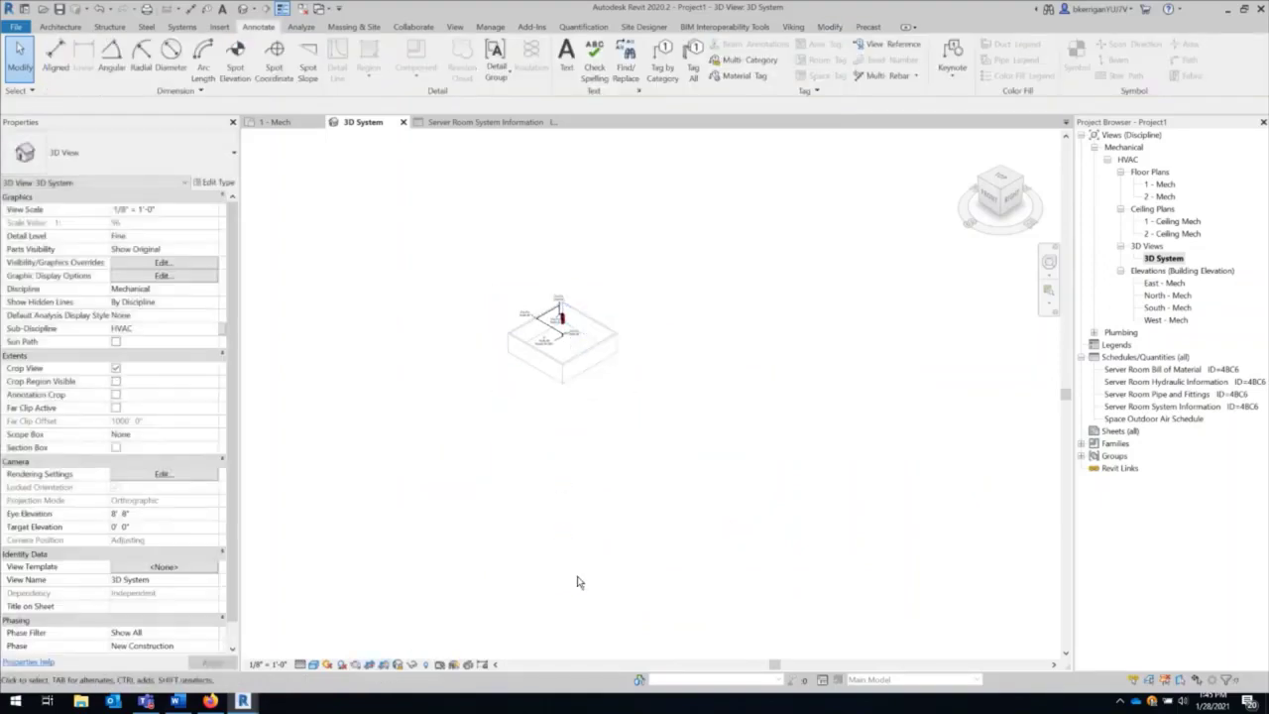
{"action": "middle_click_drag", "start_coordinate": [745, 508], "coordinate": [743, 523]}
Create a new sheet with the E1 30 x 42 Horizontal titleblock.
{"action": "right_click", "coordinate": [1125, 432]}
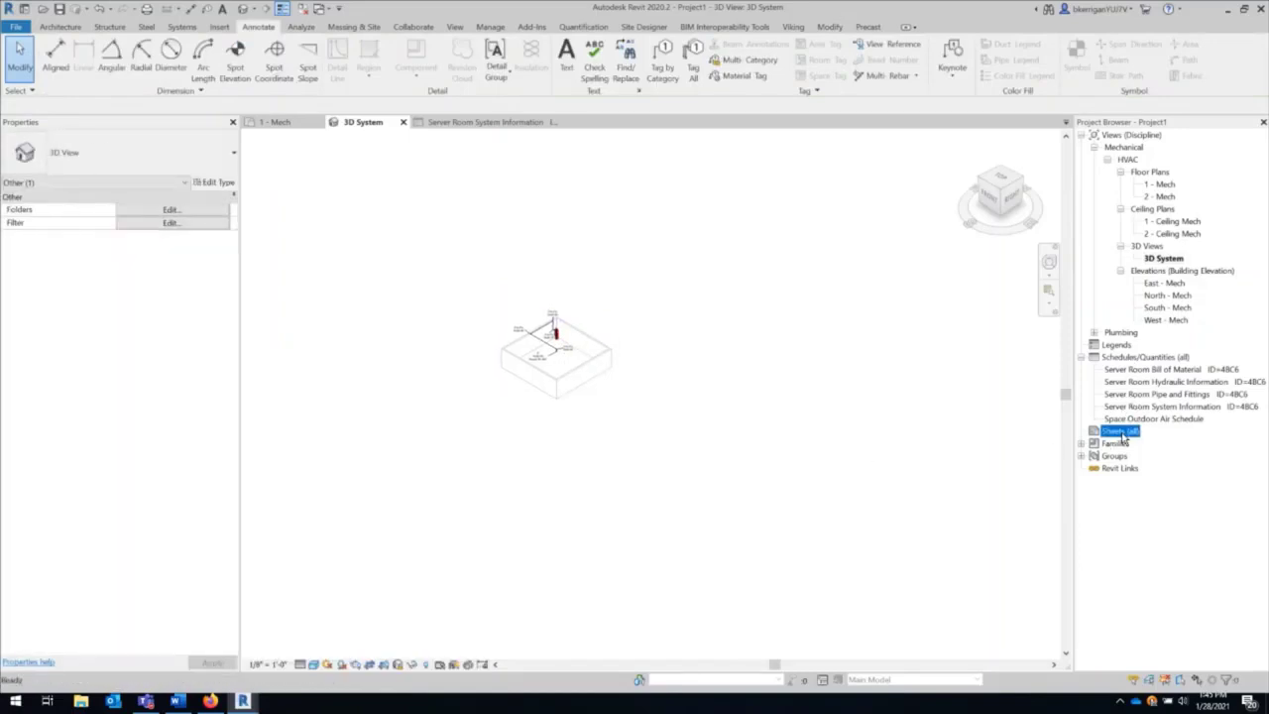
{"action": "left_click", "coordinate": [1156, 440]}
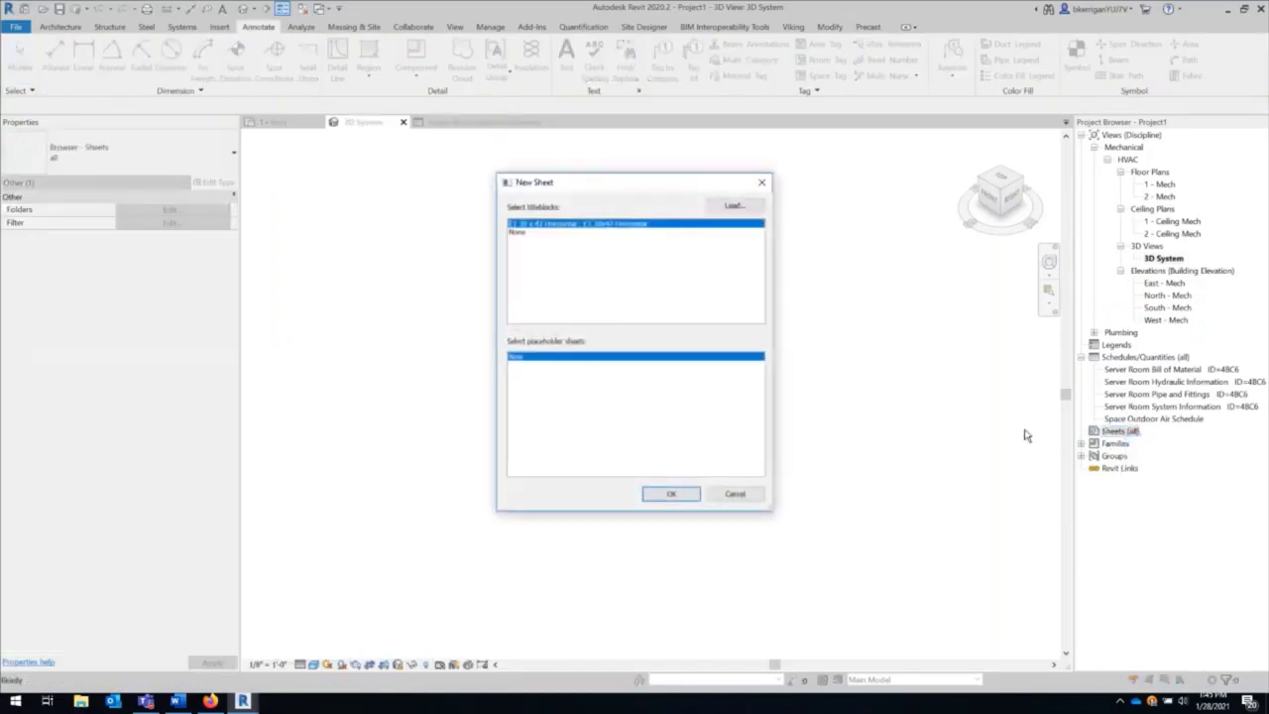
{"action": "left_click", "coordinate": [671, 492]}
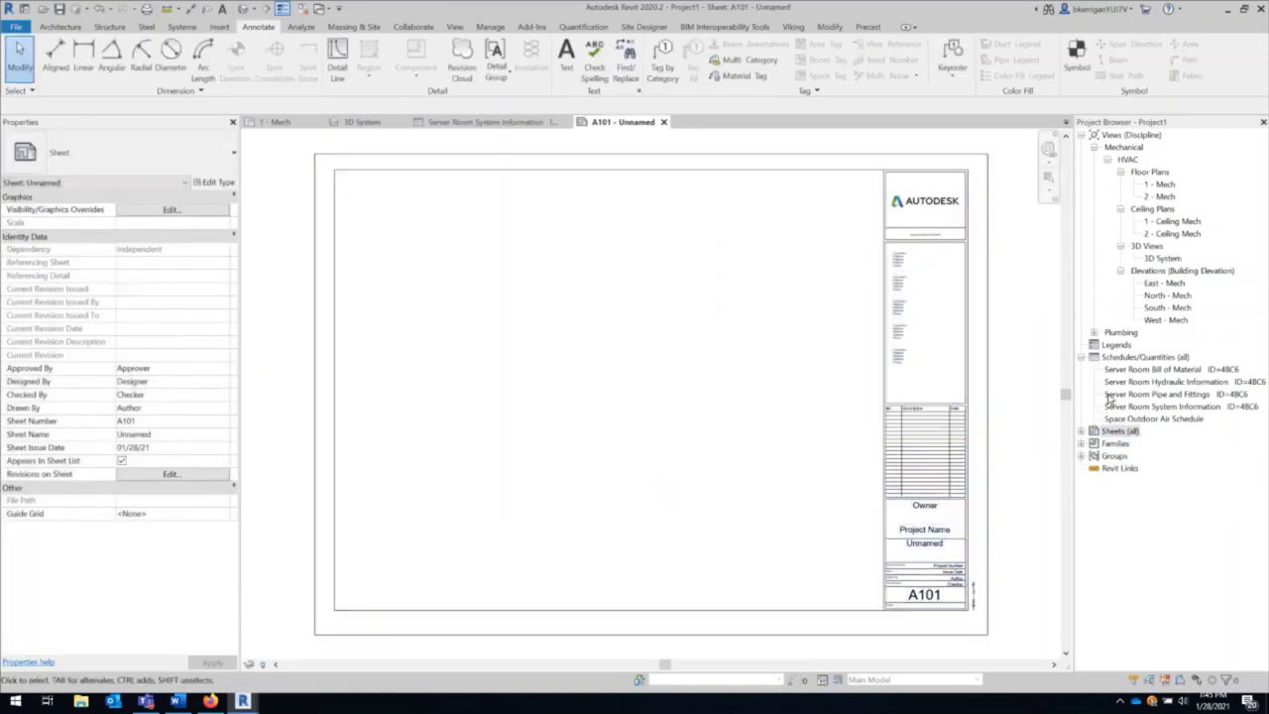
Place the Bill of Material schedule in the sheet's upper right, System Information below it, and Hydraulic Information in the lower left.
{"action": "left_click_drag", "start_coordinate": [1123, 373], "coordinate": [772, 243]}
{"action": "left_click", "coordinate": [782, 230]}
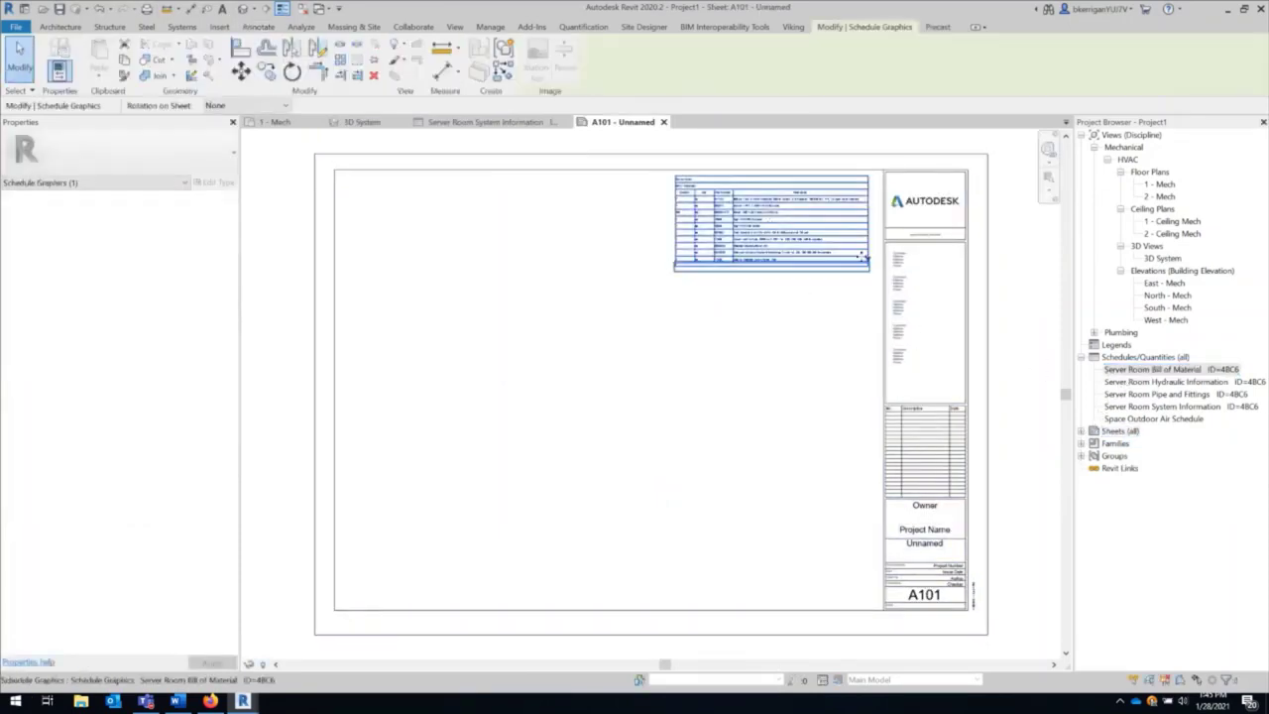
{"action": "left_click_drag", "start_coordinate": [1162, 407], "coordinate": [770, 323]}
{"action": "left_click", "coordinate": [770, 323]}
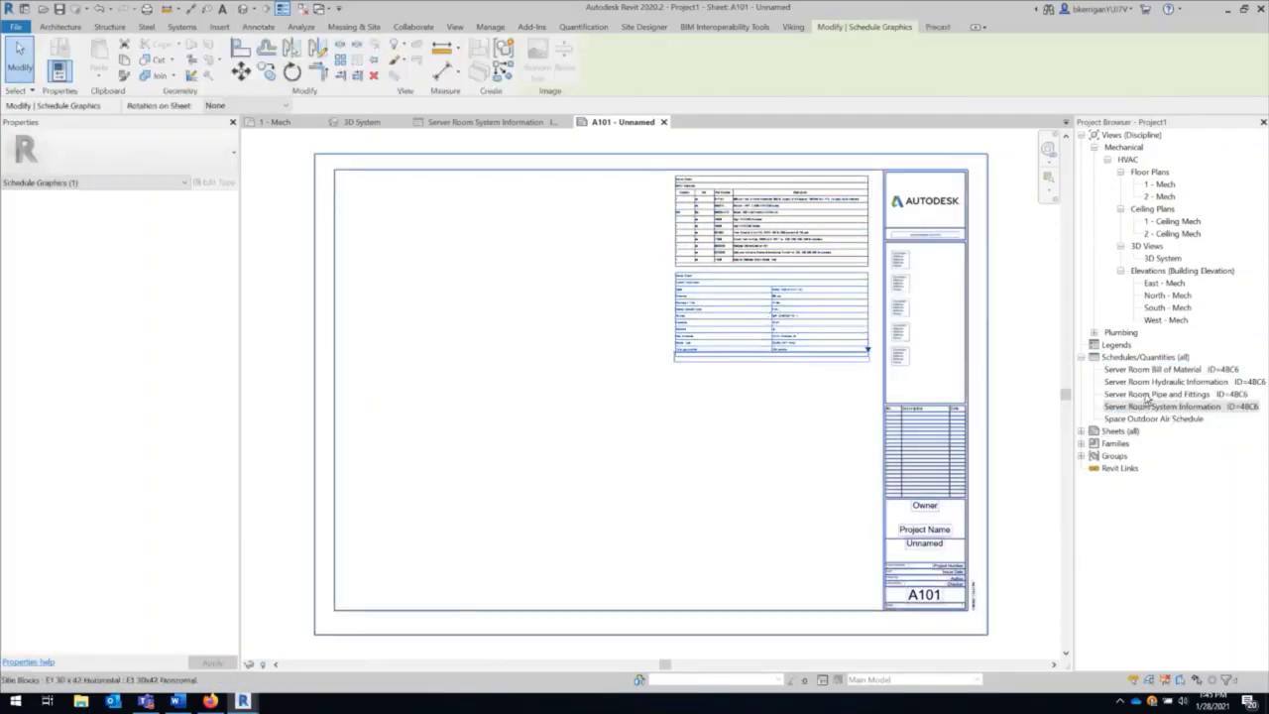
{"action": "left_click_drag", "start_coordinate": [1155, 382], "coordinate": [557, 486]}
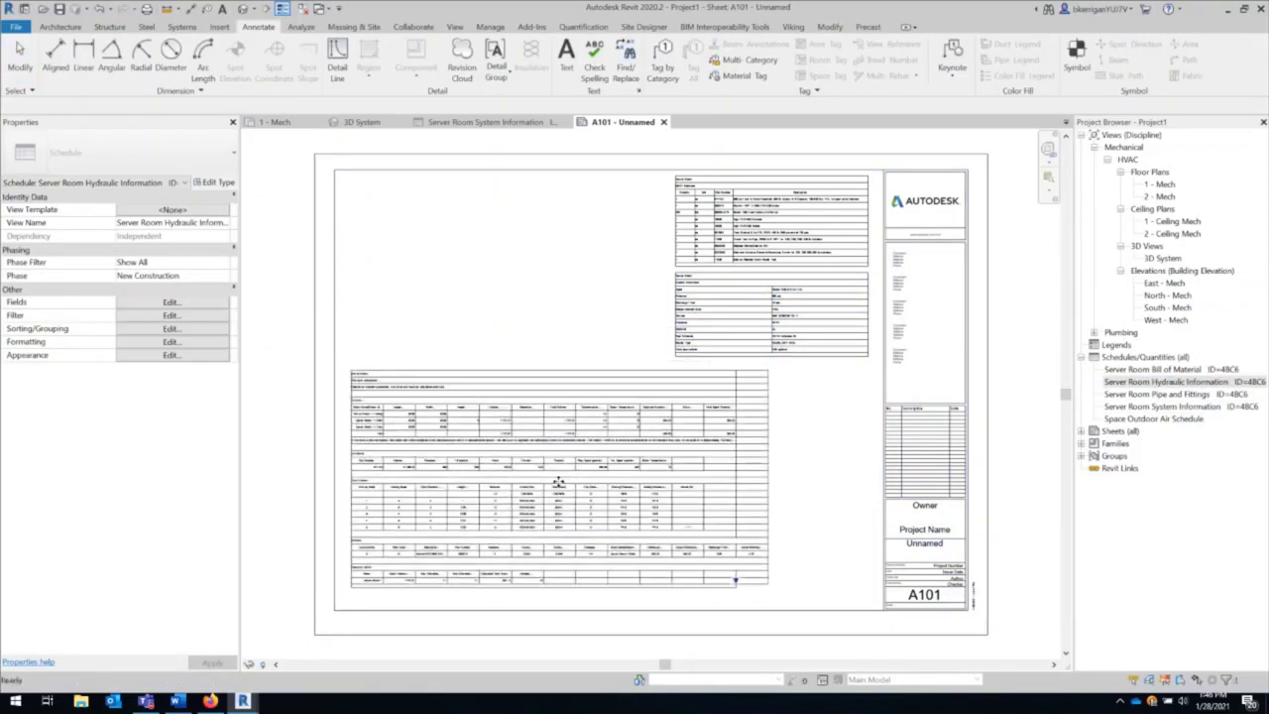
{"action": "left_click", "coordinate": [560, 477]}
{"action": "key", "text": "Escape"}
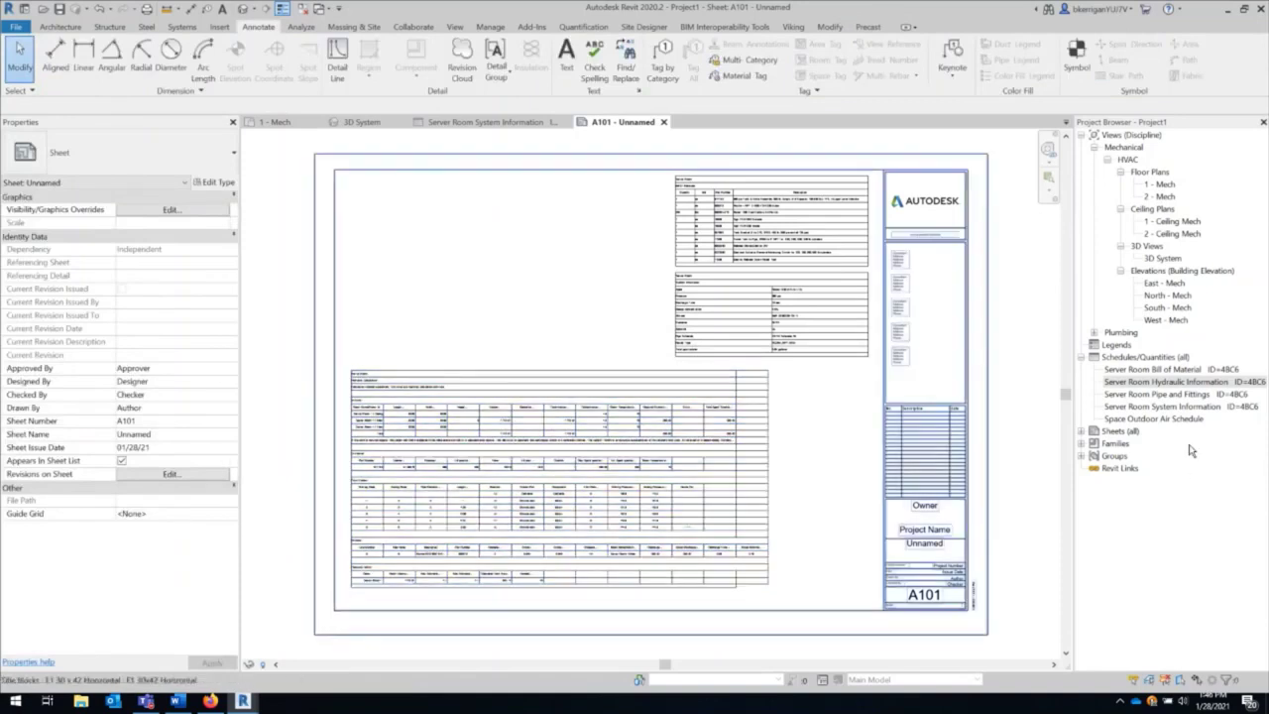
Place the 3D System view in the sheet's empty upper-left area above the hydraulic schedule.
{"action": "left_click", "coordinate": [1164, 257]}
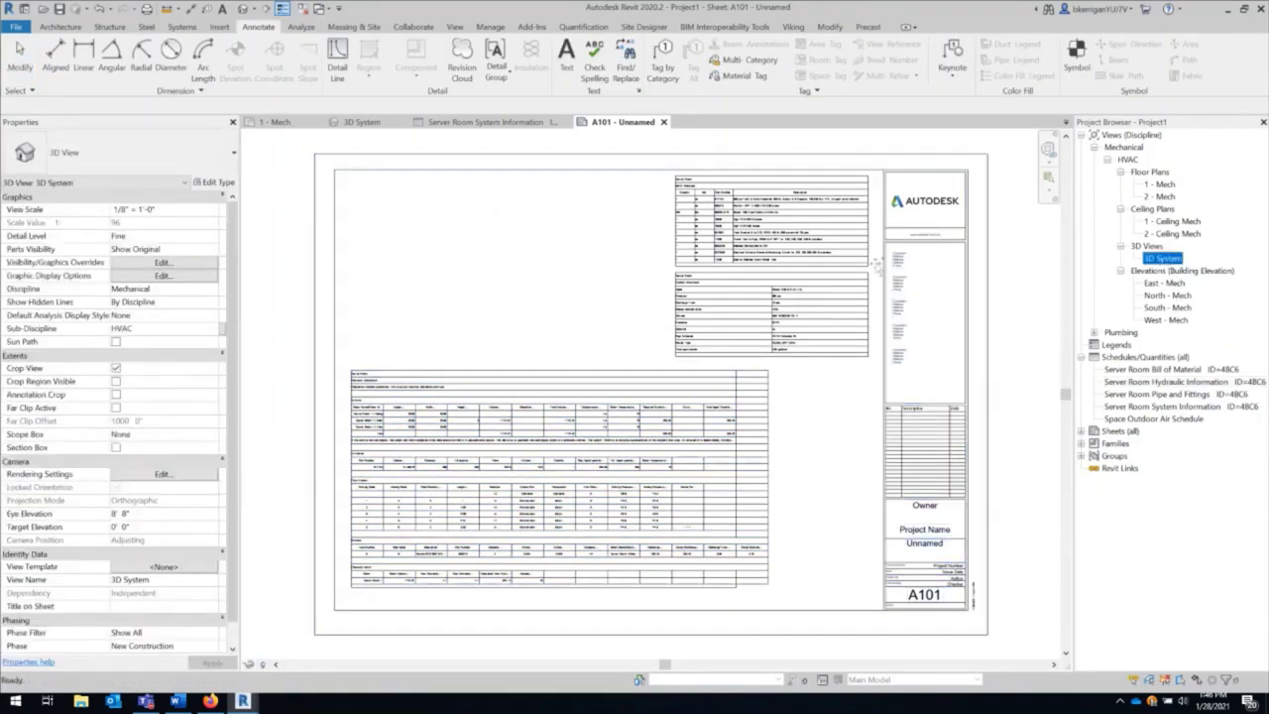
{"action": "left_click", "coordinate": [495, 273]}
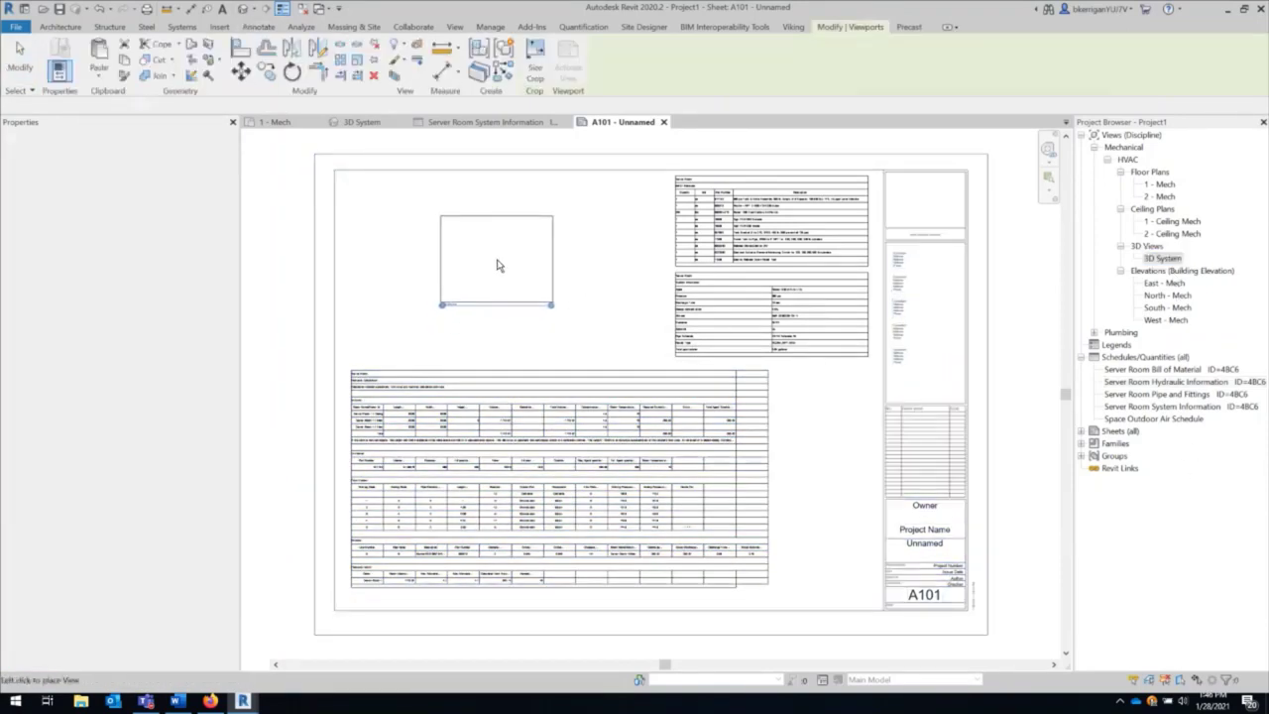
{"action": "scroll", "coordinate": [491, 255], "scroll_direction": "up", "scroll_amount": 3}
{"action": "scroll", "coordinate": [489, 254], "scroll_direction": "up", "scroll_amount": 5}
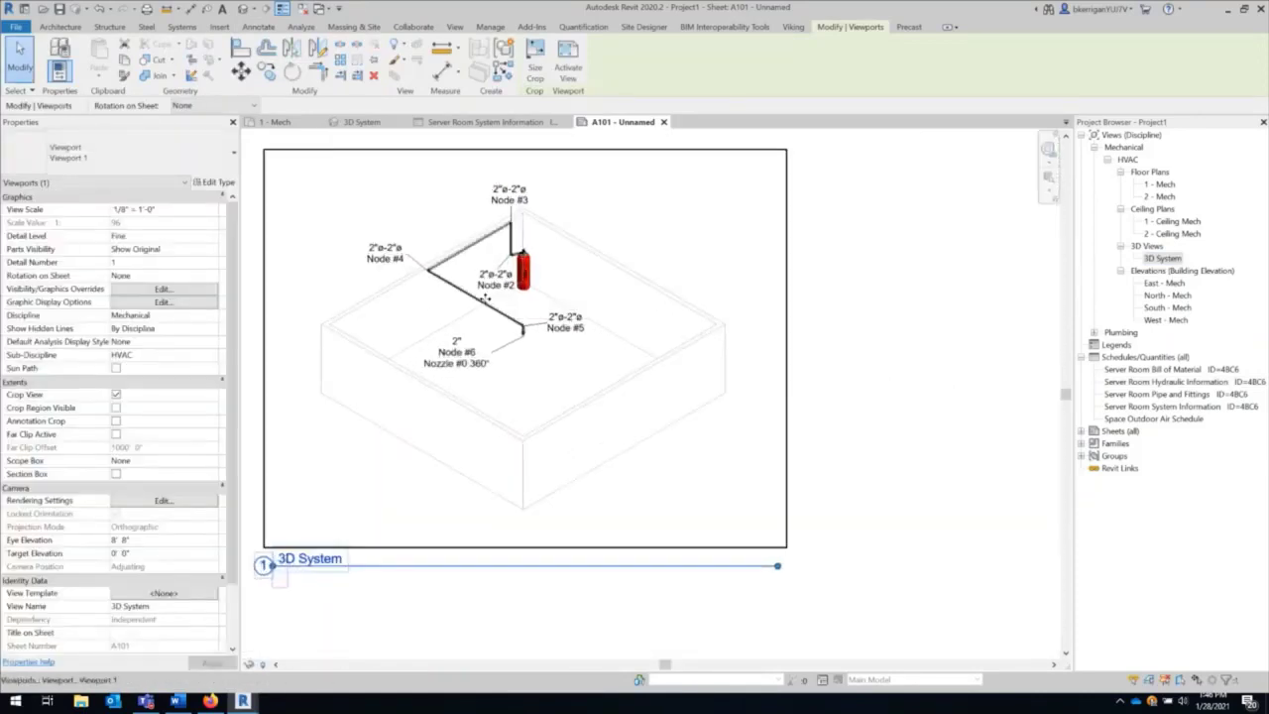
Examine the bill of material and system information schedules placed on the sheet.
{"action": "scroll", "coordinate": [485, 298], "scroll_direction": "down", "scroll_amount": 3}
{"action": "middle_click_drag", "start_coordinate": [880, 384], "coordinate": [515, 393]}
{"action": "scroll", "coordinate": [807, 275], "scroll_direction": "up", "scroll_amount": 1}
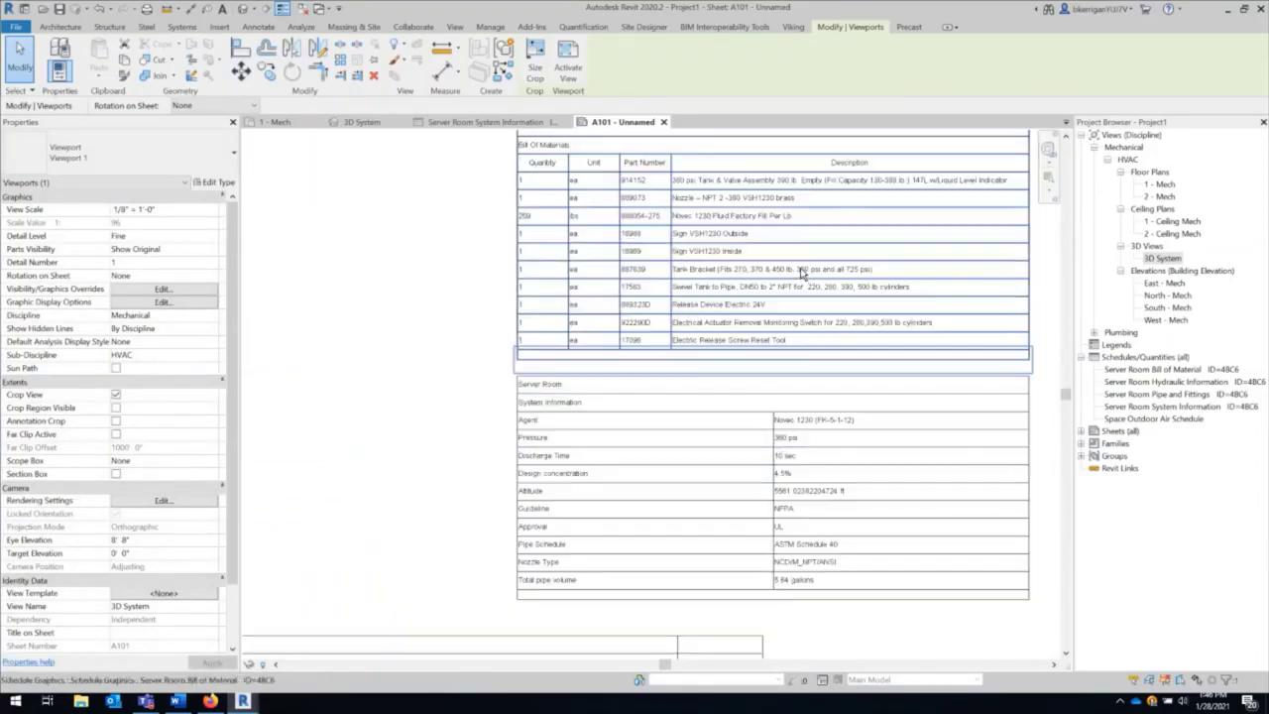
{"action": "scroll", "coordinate": [782, 310], "scroll_direction": "up", "scroll_amount": 1}
{"action": "middle_click_drag", "start_coordinate": [782, 310], "coordinate": [761, 293]}
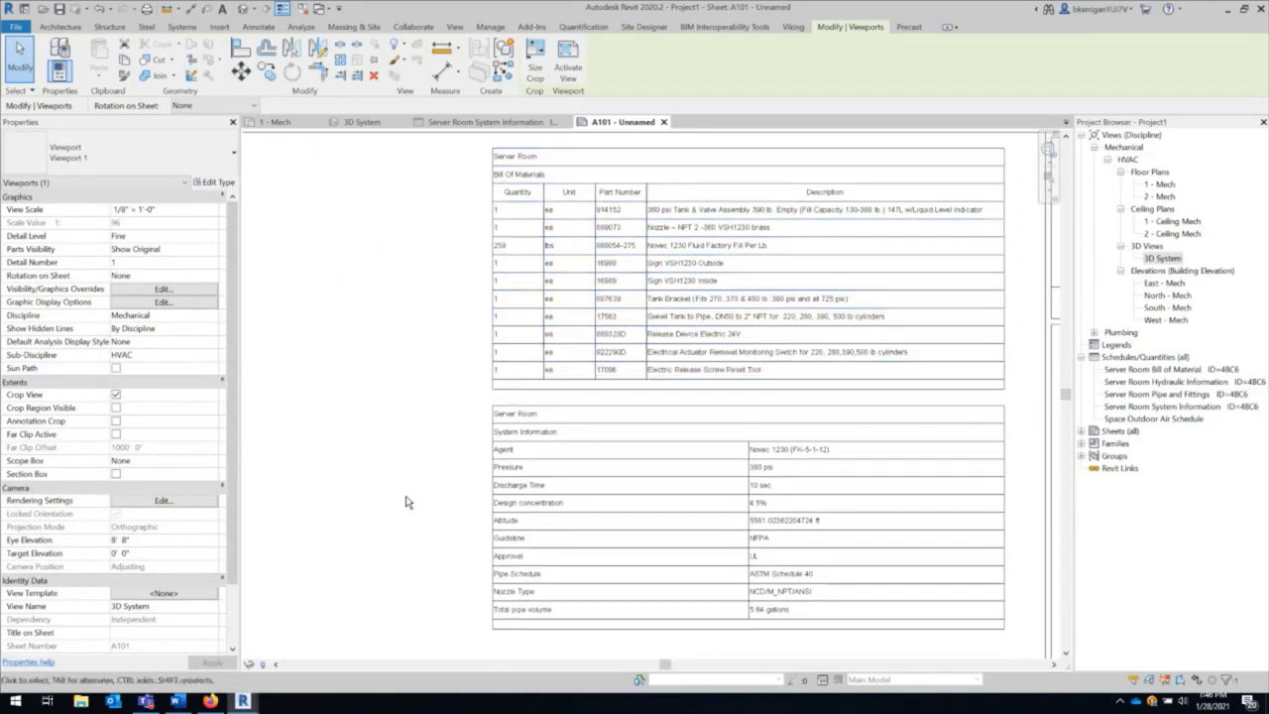
Switch to the Clean Agent Assistant window and open the VSH 1230 Design Manual.
{"action": "mouse_move", "coordinate": [256, 701]}
{"action": "left_click", "coordinate": [317, 637]}
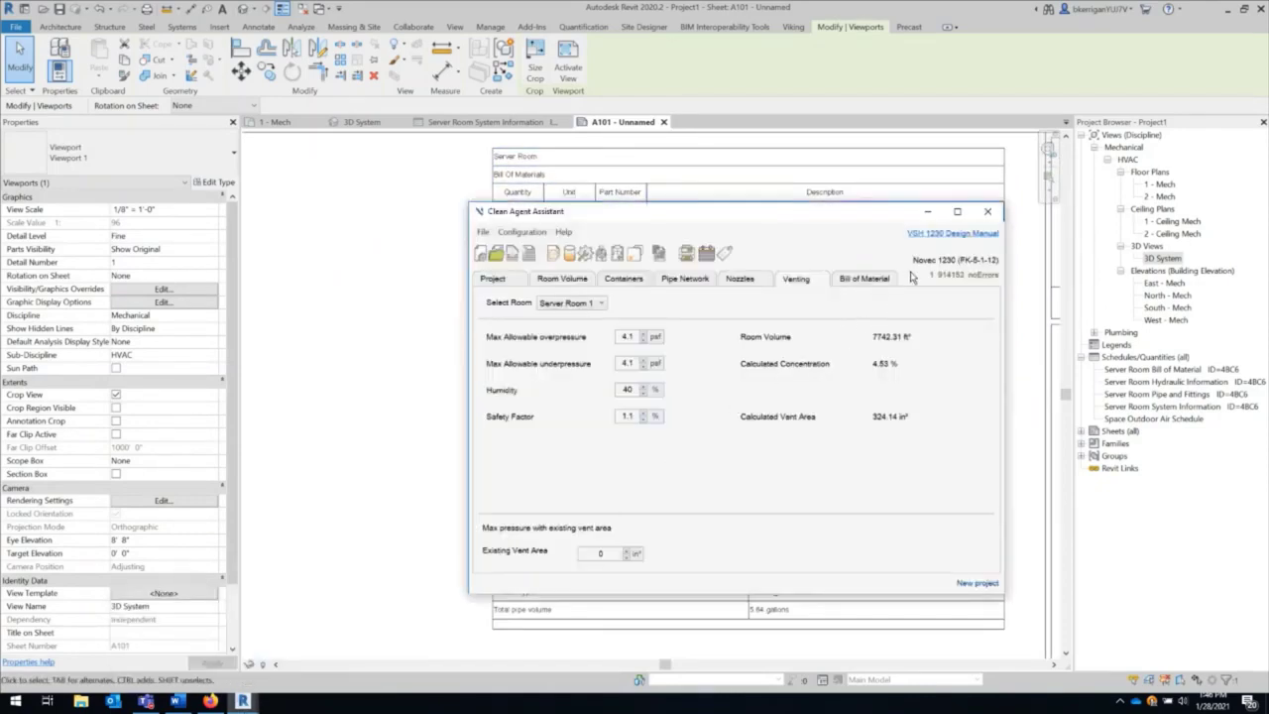
{"action": "left_click", "coordinate": [969, 234]}
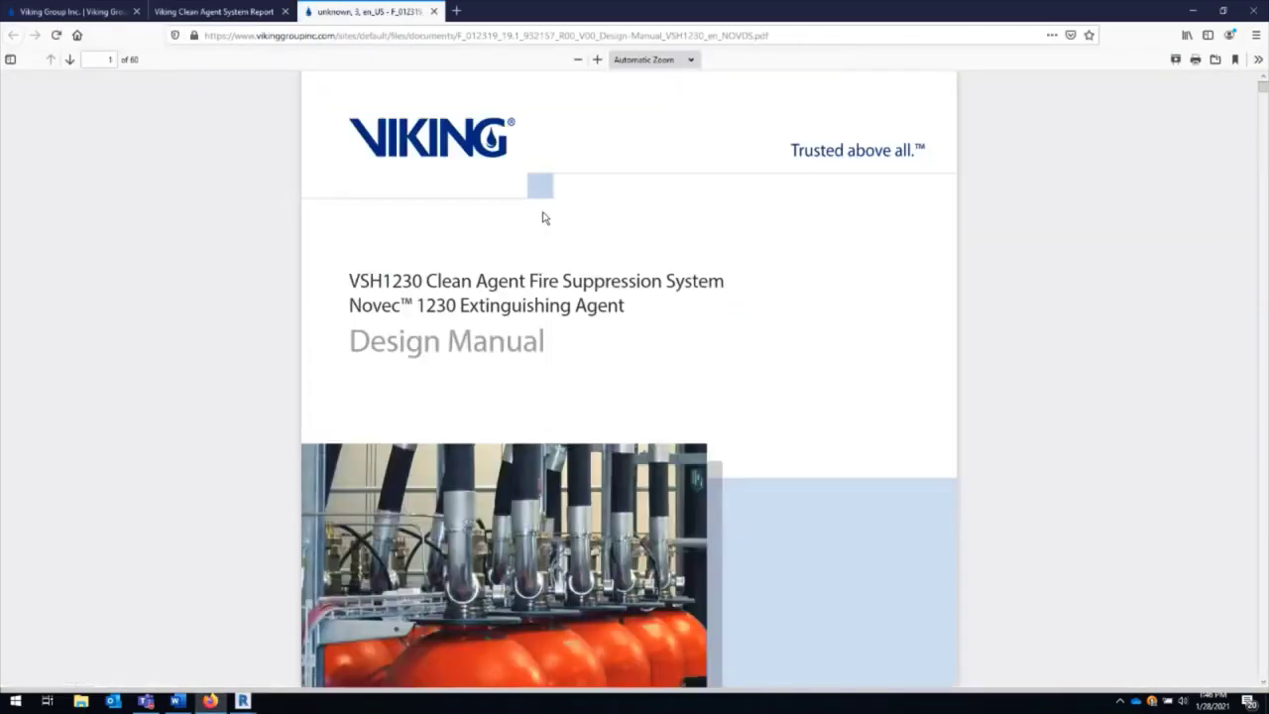
Look up the nozzle characteristic data section in the VSH1230 design manual and view the nozzle arrangement figure.
{"action": "scroll", "coordinate": [586, 289], "scroll_direction": "down", "scroll_amount": 6}
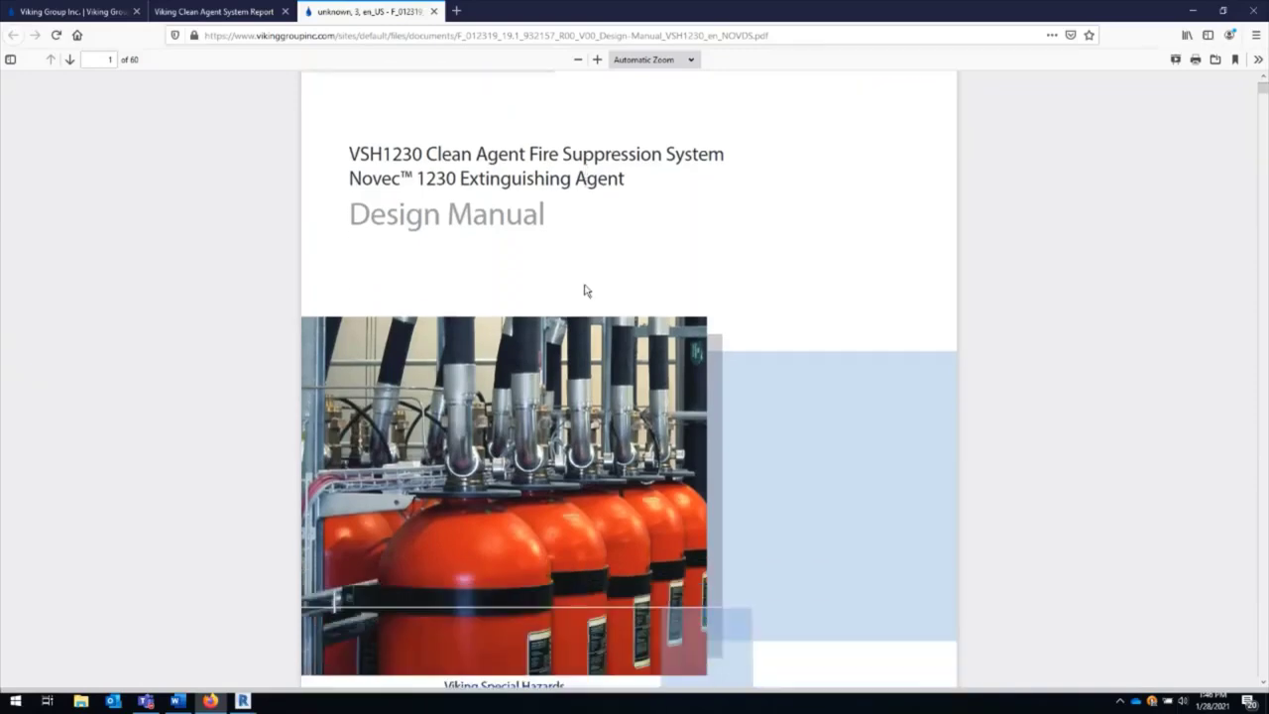
{"action": "scroll", "coordinate": [586, 289], "scroll_direction": "down", "scroll_amount": 7}
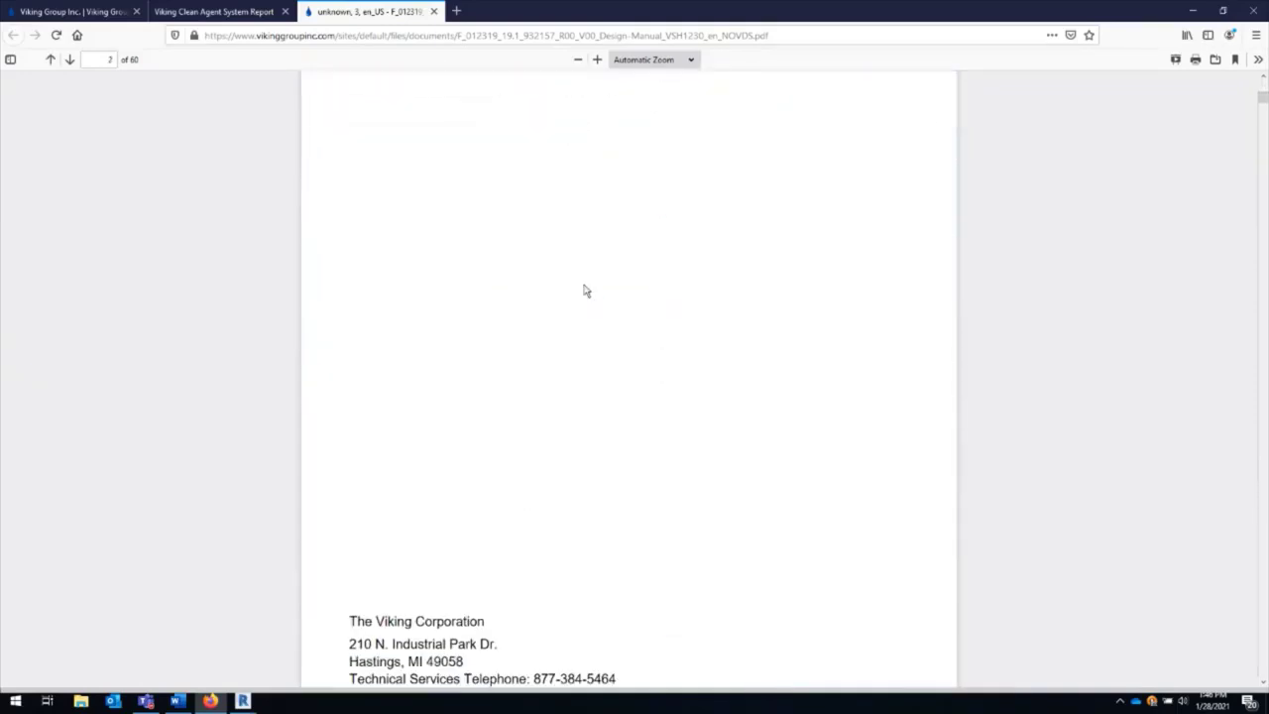
{"action": "scroll", "coordinate": [583, 289], "scroll_direction": "down", "scroll_amount": 8}
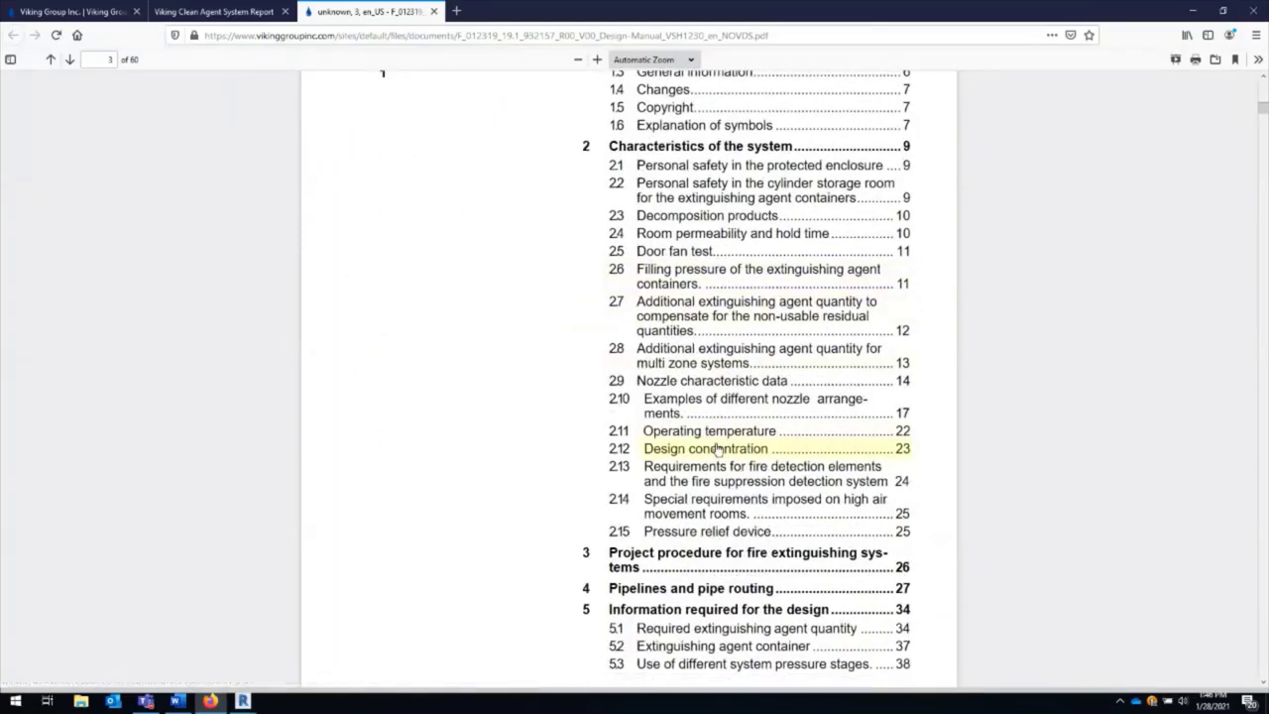
{"action": "left_click", "coordinate": [680, 386]}
{"action": "scroll", "coordinate": [681, 386], "scroll_direction": "down", "scroll_amount": 1}
{"action": "scroll", "coordinate": [663, 357], "scroll_direction": "down", "scroll_amount": 5}
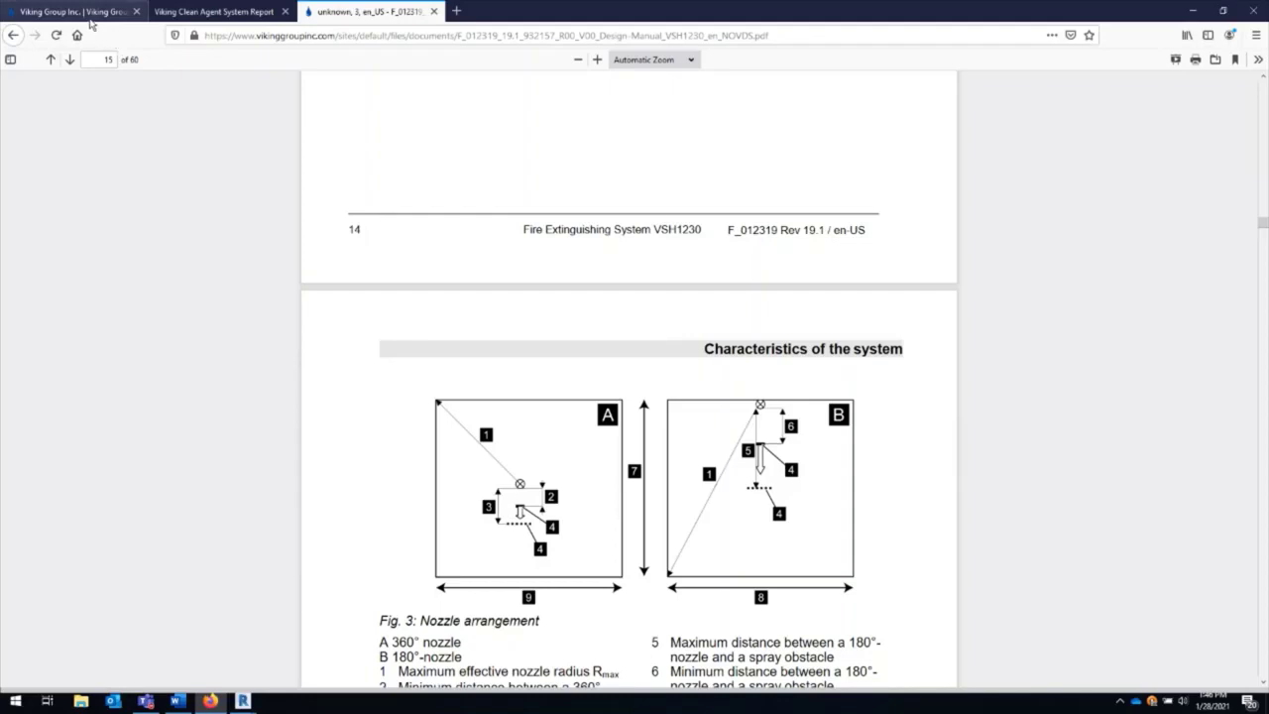
Go to the Viking Tools for Revit page from the Viking Group website and open its download registration form.
{"action": "left_click", "coordinate": [89, 12]}
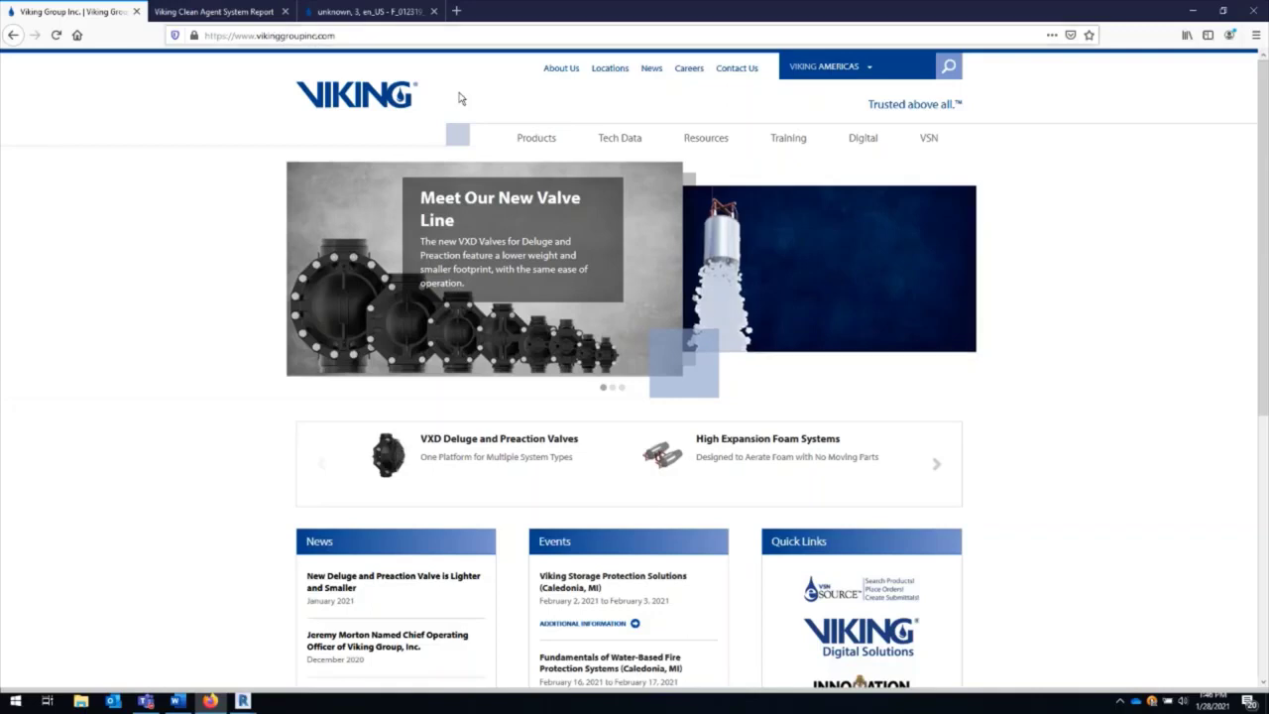
{"action": "mouse_move", "coordinate": [874, 147]}
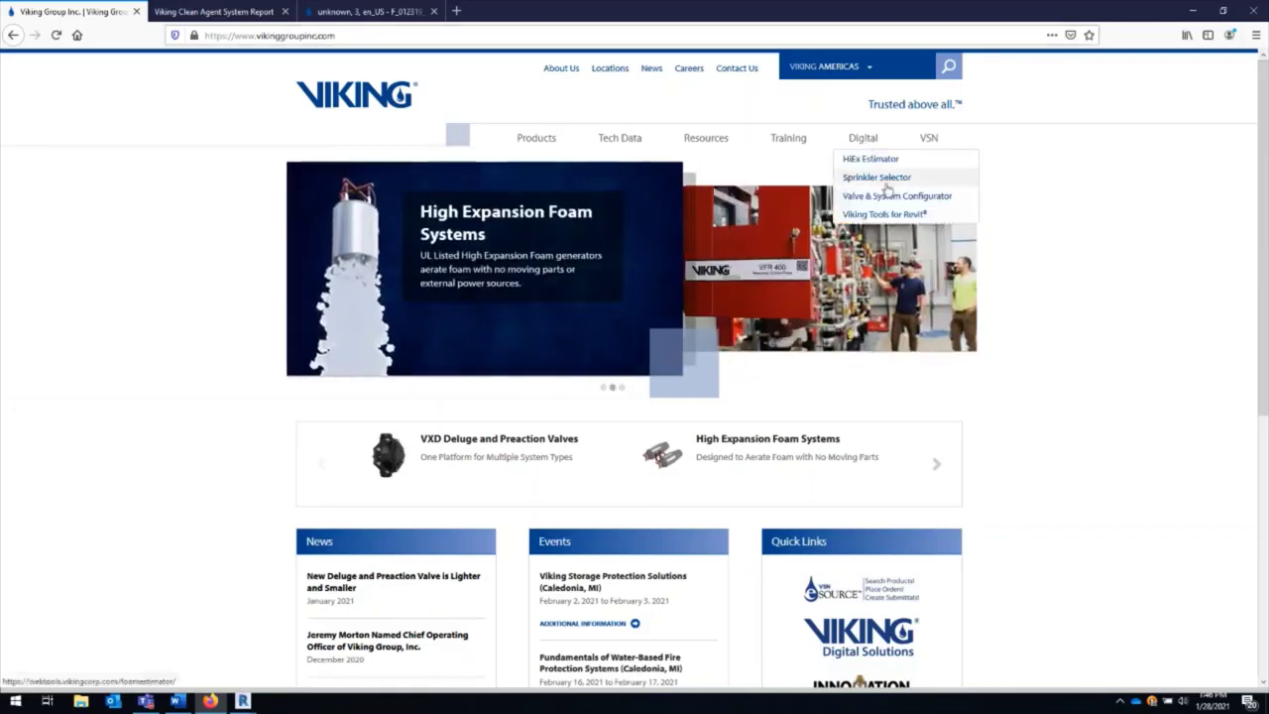
{"action": "left_click", "coordinate": [885, 213]}
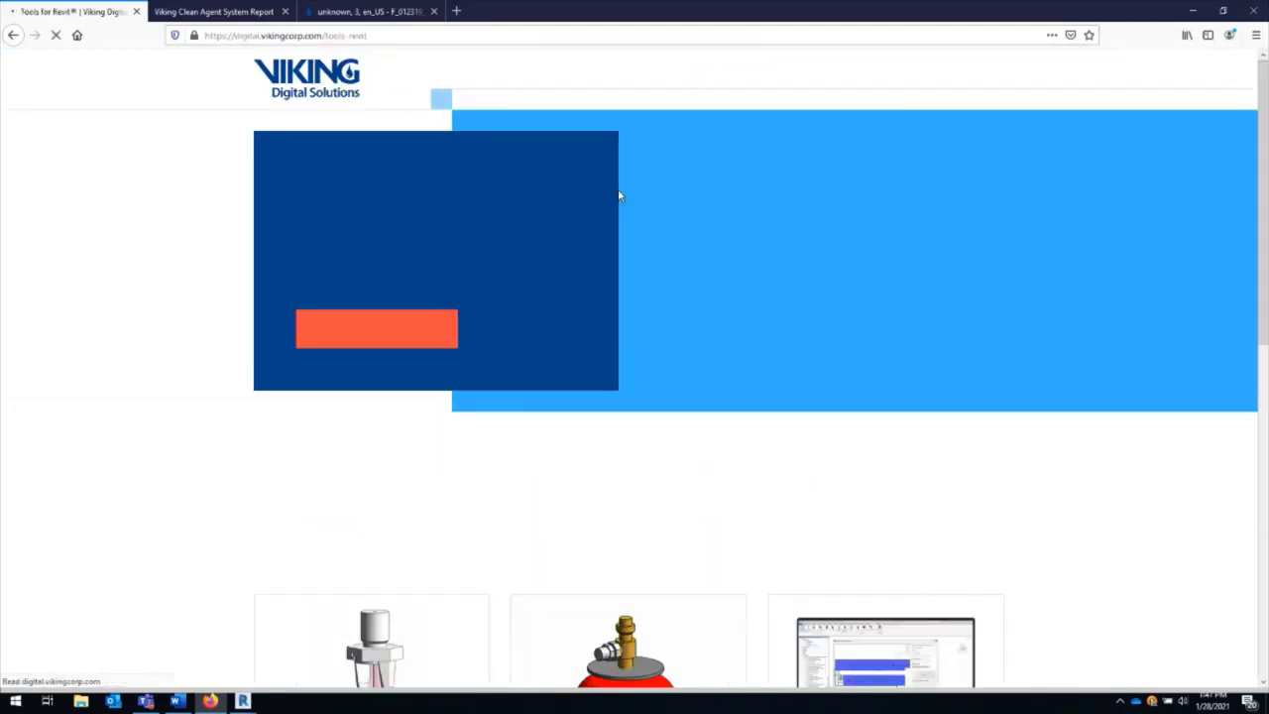
{"action": "left_click", "coordinate": [365, 330]}
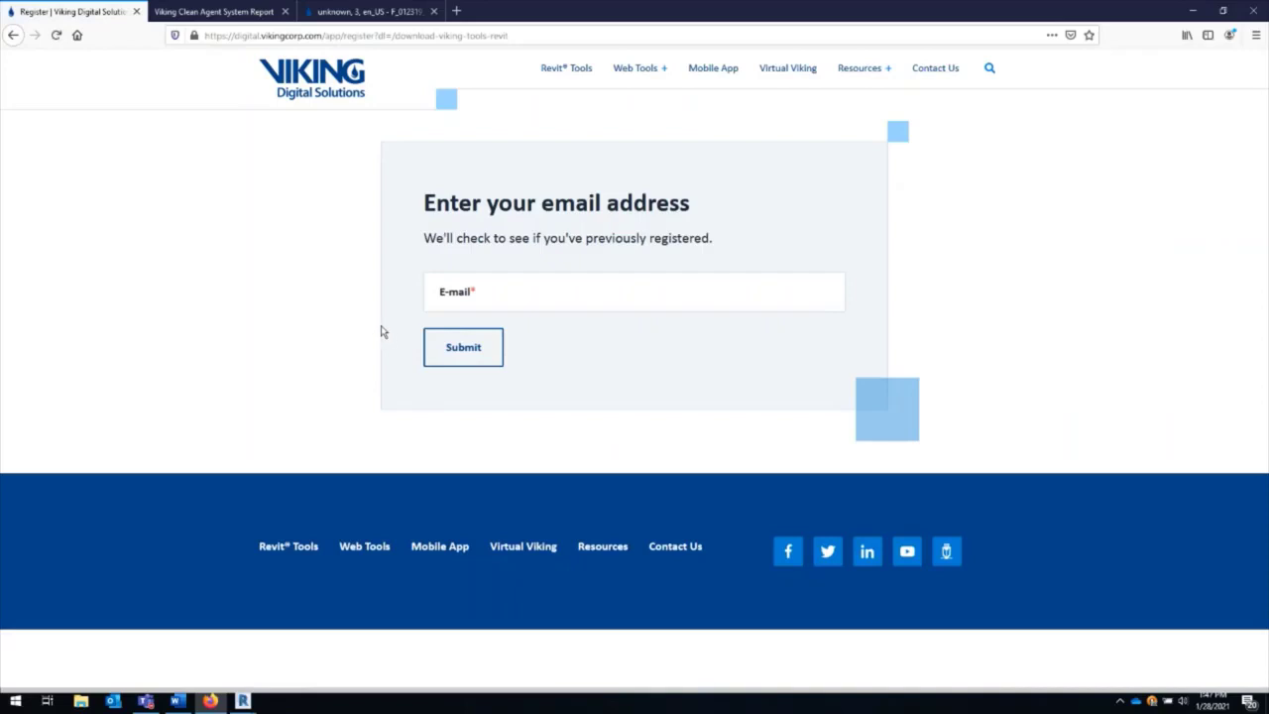
Open the Viking Digital Solutions FAQs and look over the troubleshooting questions.
{"action": "mouse_move", "coordinate": [853, 79]}
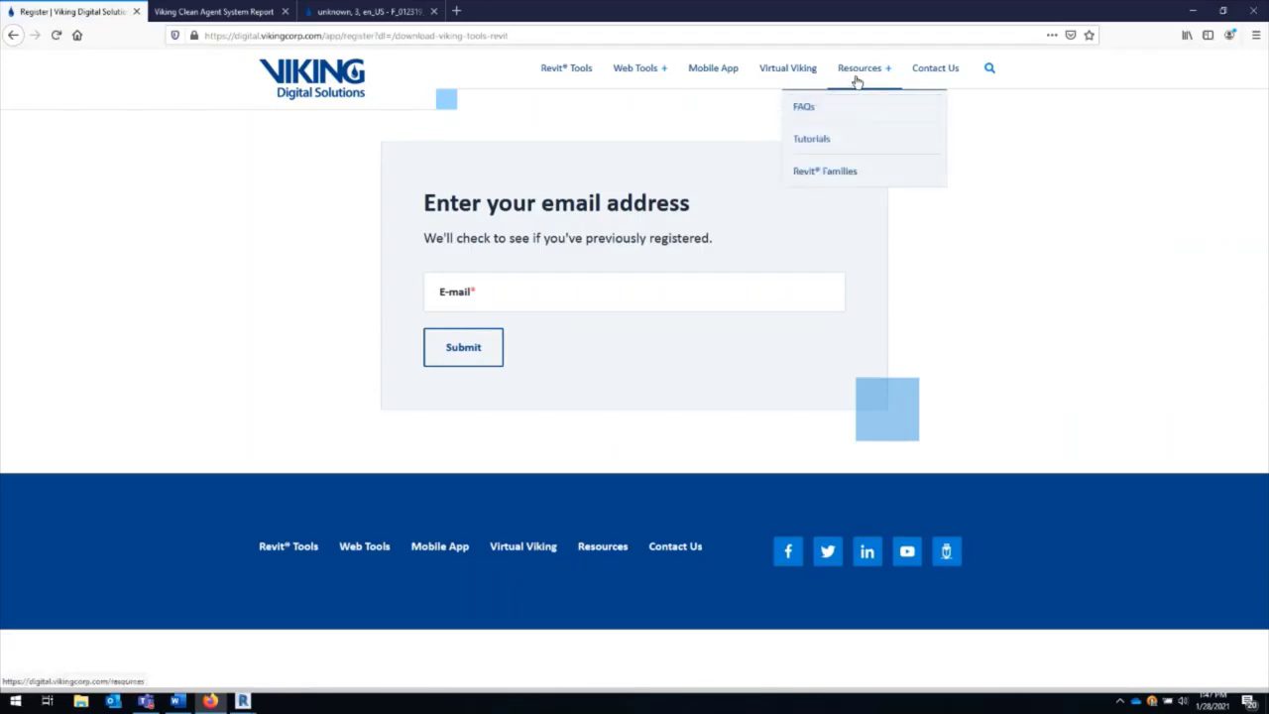
{"action": "left_click", "coordinate": [848, 106]}
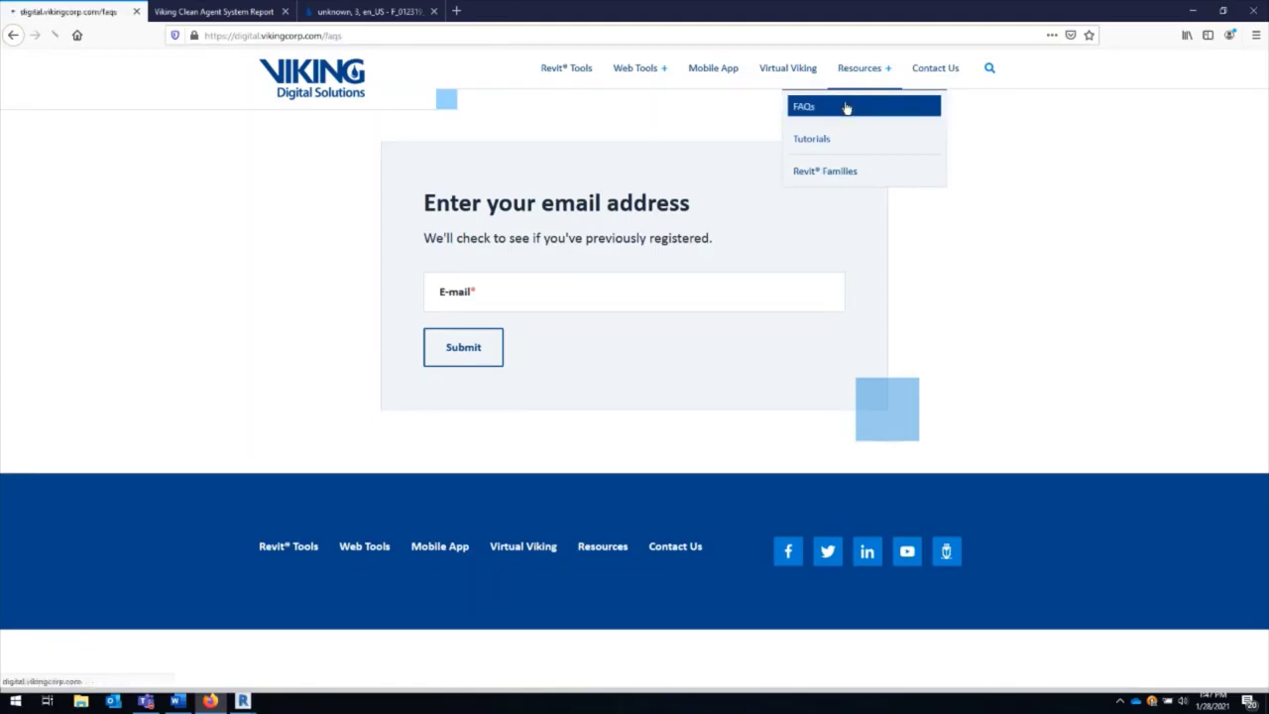
{"action": "scroll", "coordinate": [770, 289], "scroll_direction": "down", "scroll_amount": 2}
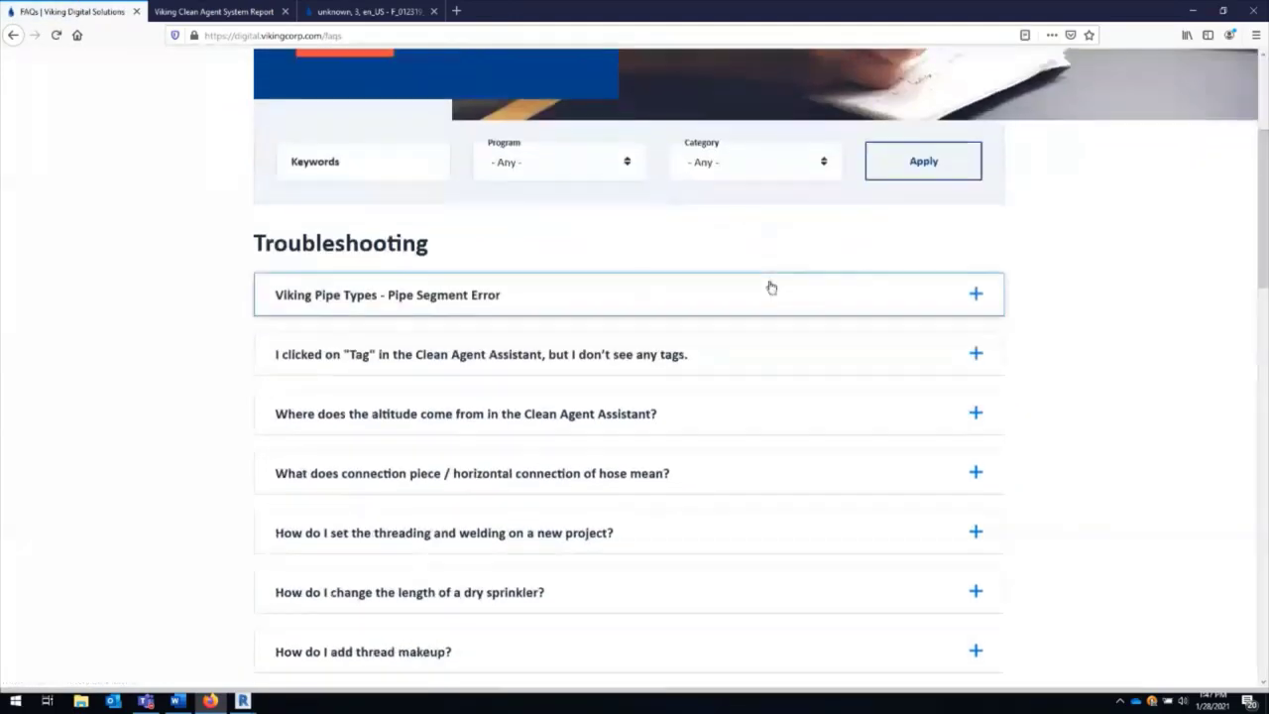
Open the Viking Digital Solutions tutorials and browse to the Clean Agent Assistant videos.
{"action": "scroll", "coordinate": [770, 283], "scroll_direction": "up", "scroll_amount": 2}
{"action": "mouse_move", "coordinate": [859, 71]}
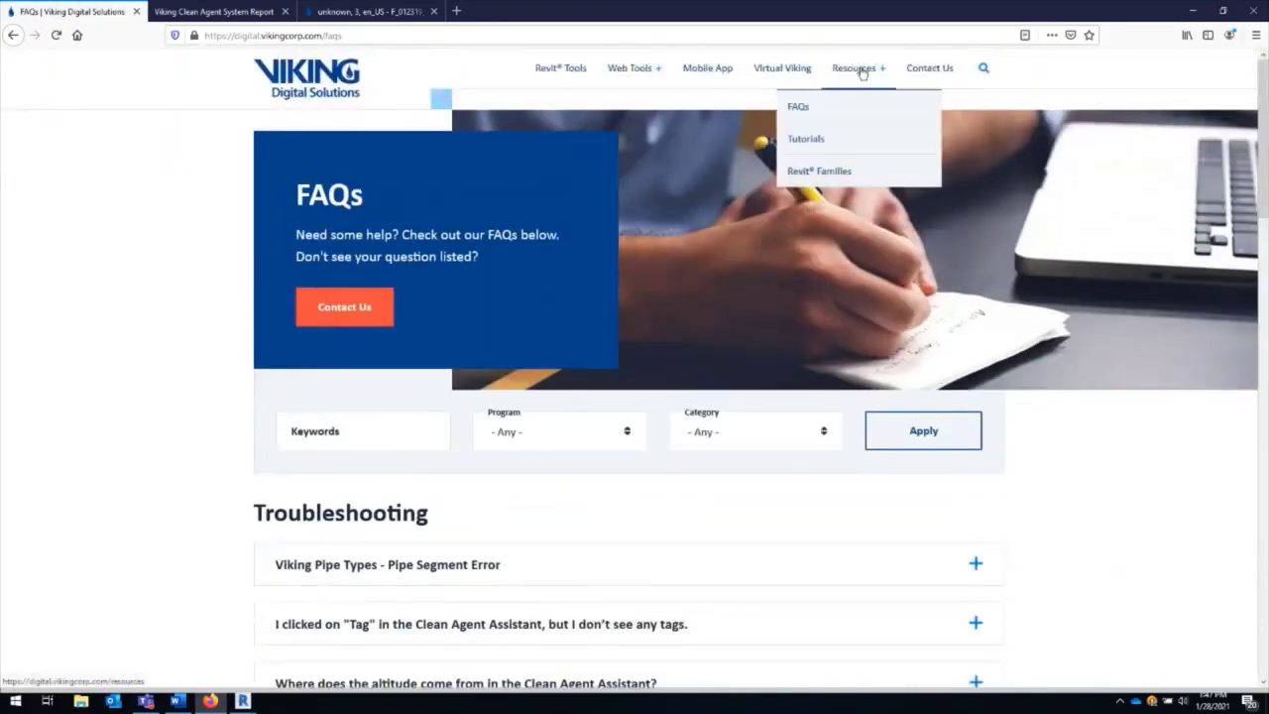
{"action": "left_click", "coordinate": [835, 148]}
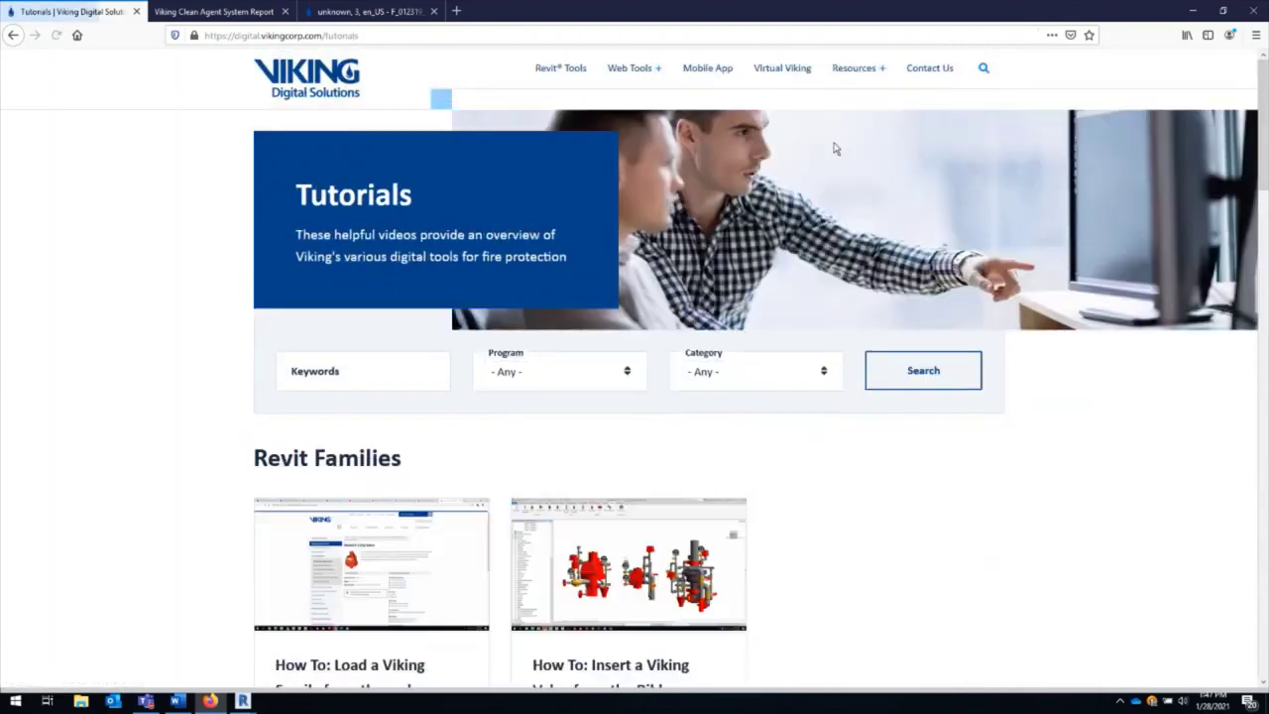
{"action": "scroll", "coordinate": [681, 258], "scroll_direction": "down", "scroll_amount": 3}
{"action": "scroll", "coordinate": [679, 256], "scroll_direction": "down", "scroll_amount": 2}
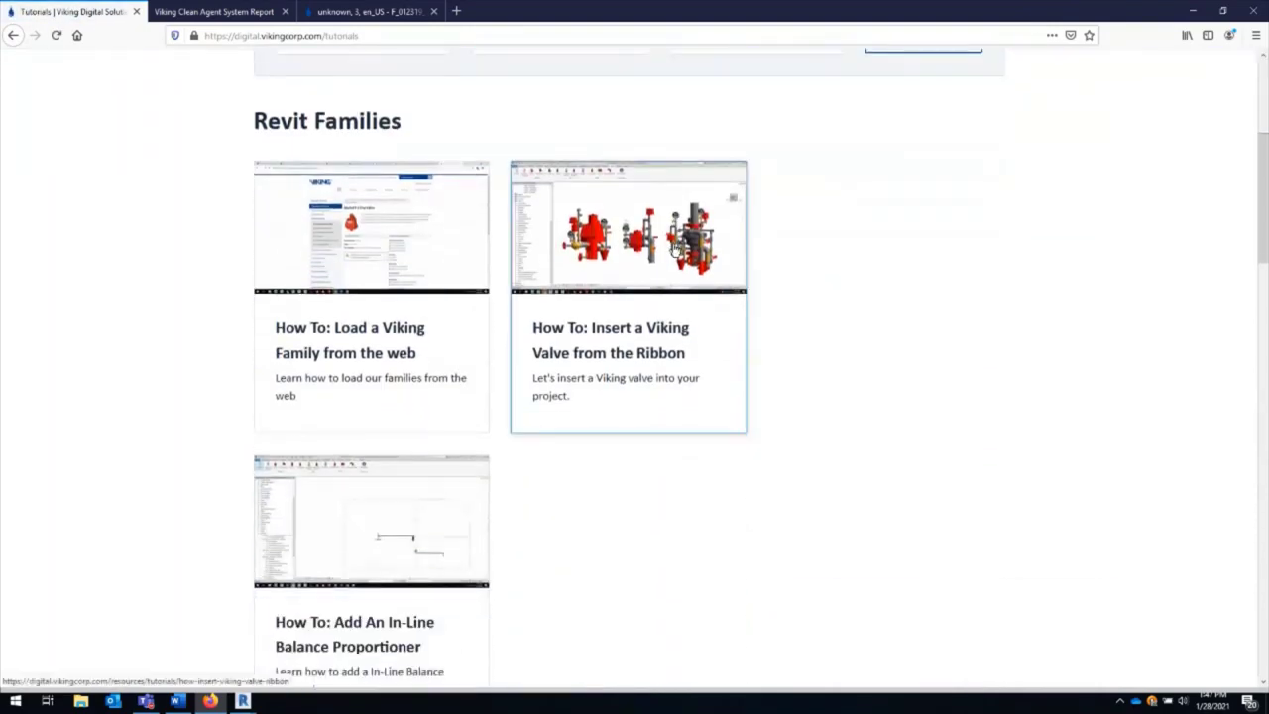
{"action": "scroll", "coordinate": [635, 258], "scroll_direction": "down", "scroll_amount": 2}
{"action": "scroll", "coordinate": [635, 259], "scroll_direction": "down", "scroll_amount": 5}
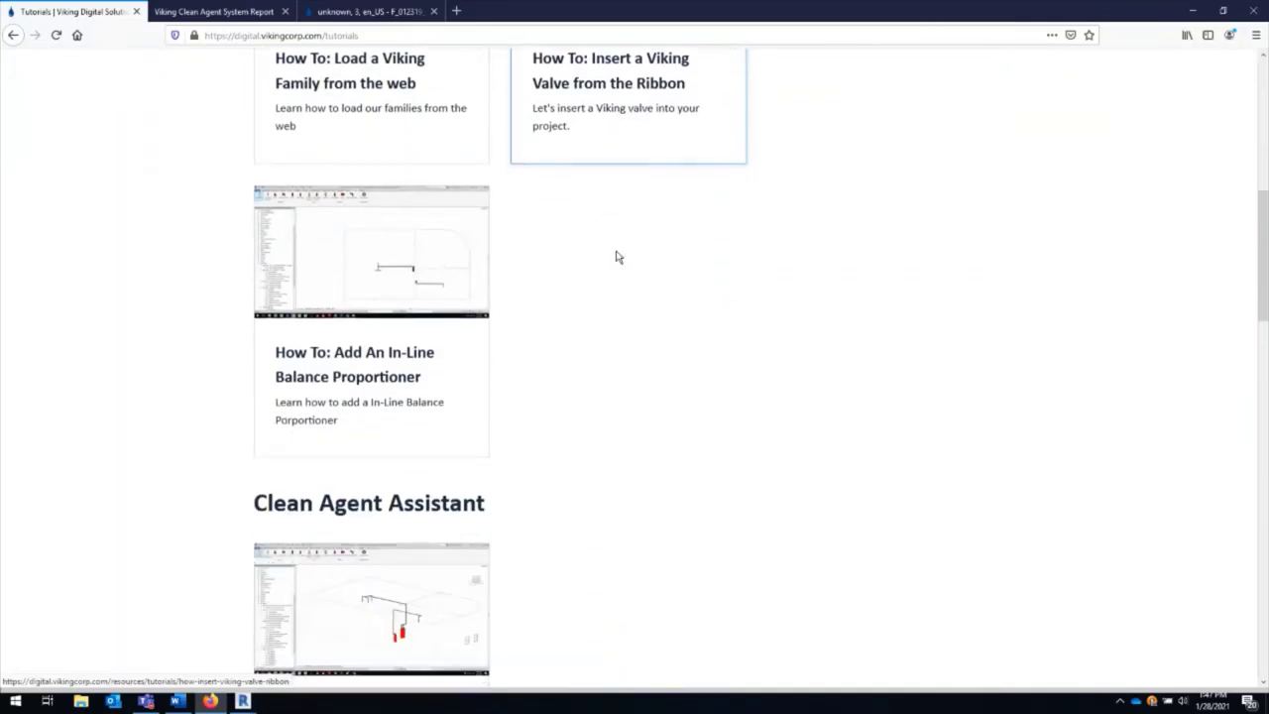
{"action": "scroll", "coordinate": [612, 258], "scroll_direction": "down", "scroll_amount": 1}
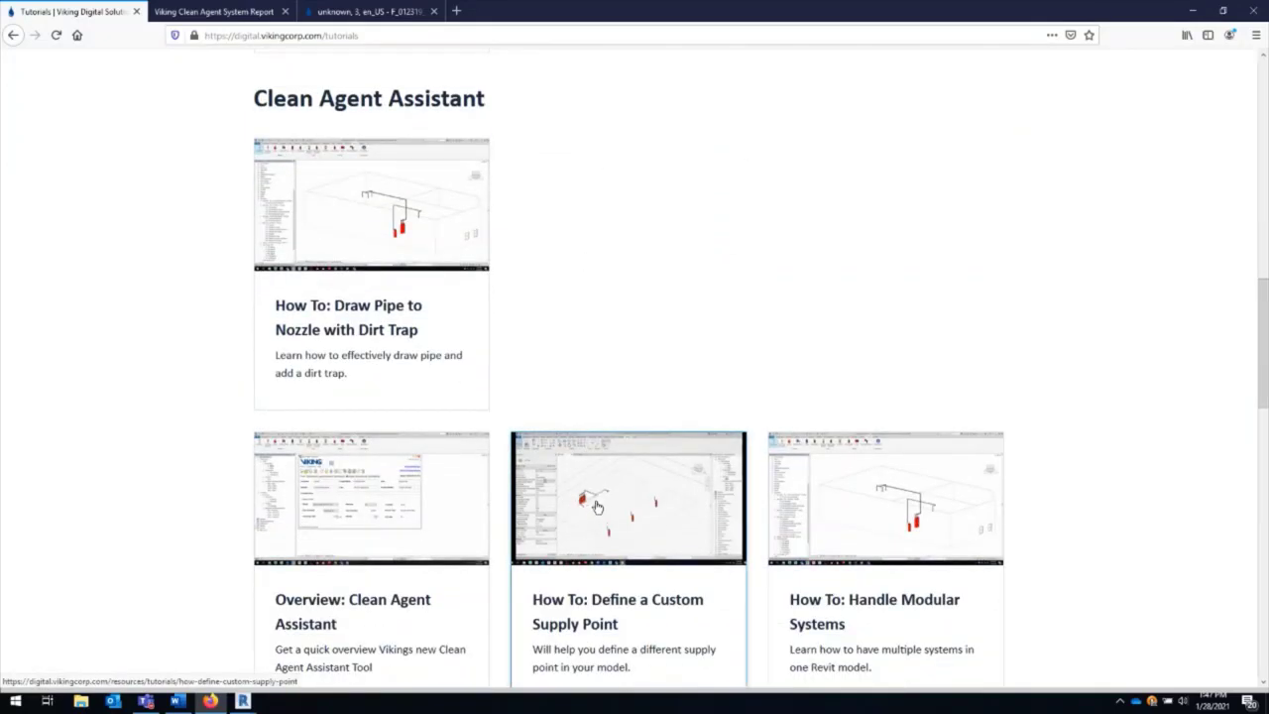
Open the Viking Digital Solutions contact page and view its message form.
{"action": "scroll", "coordinate": [597, 502], "scroll_direction": "up", "scroll_amount": 5}
{"action": "scroll", "coordinate": [597, 502], "scroll_direction": "up", "scroll_amount": 7}
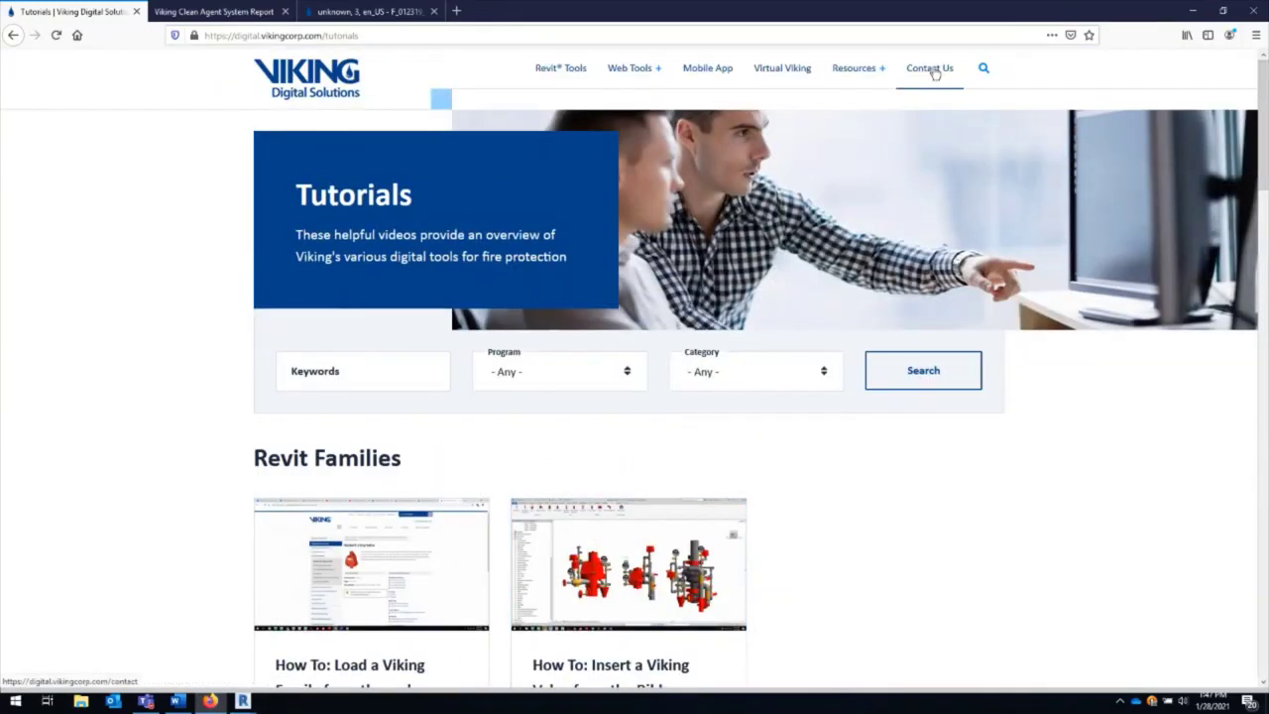
{"action": "left_click", "coordinate": [932, 71]}
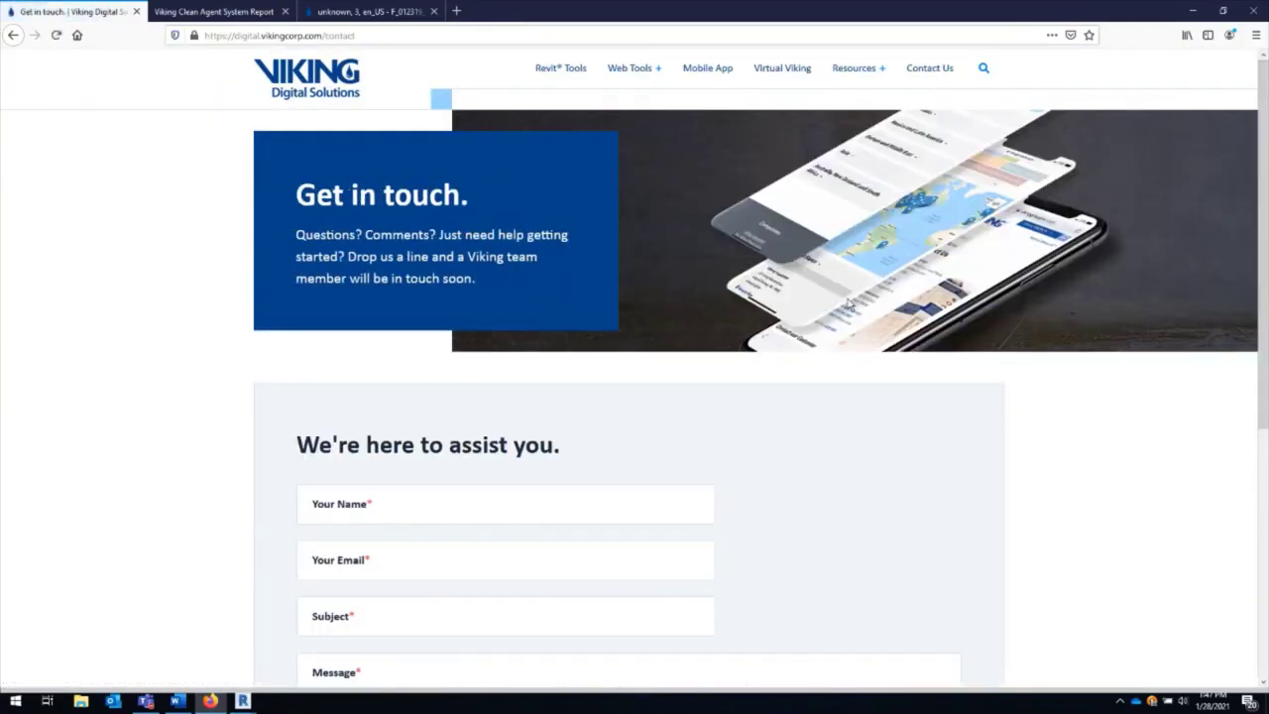
{"action": "scroll", "coordinate": [848, 304], "scroll_direction": "down", "scroll_amount": 2}
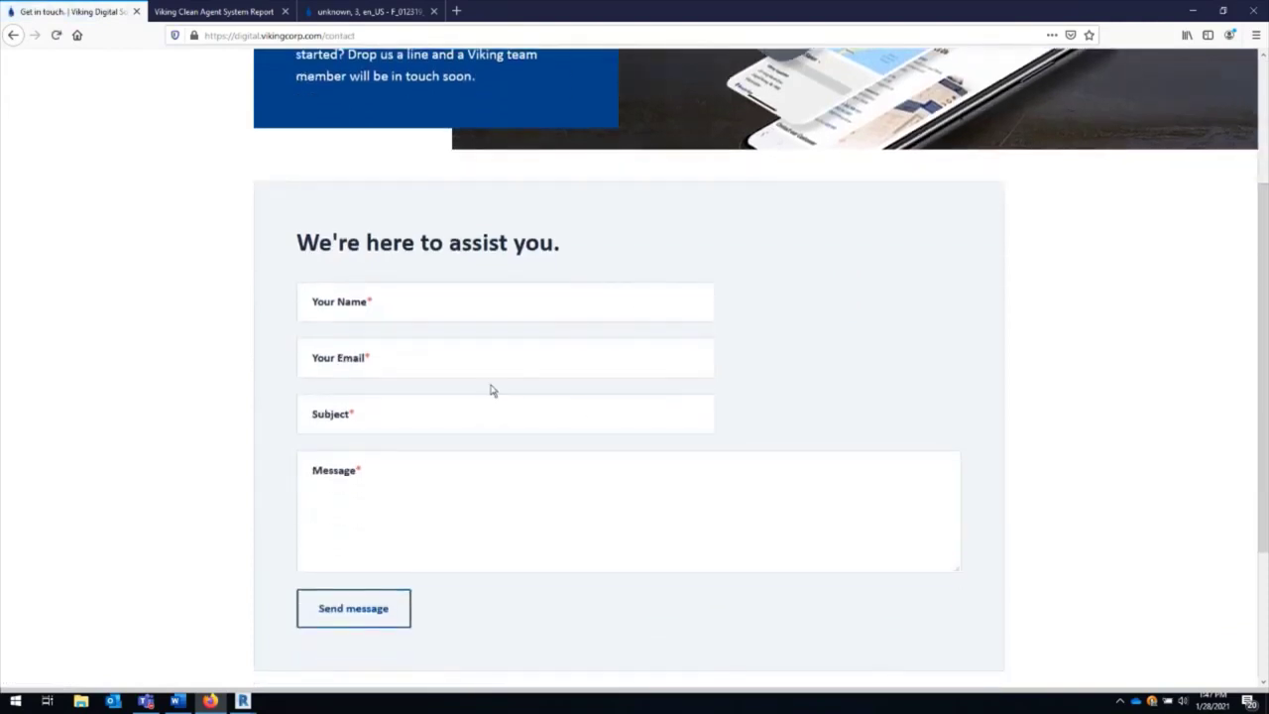